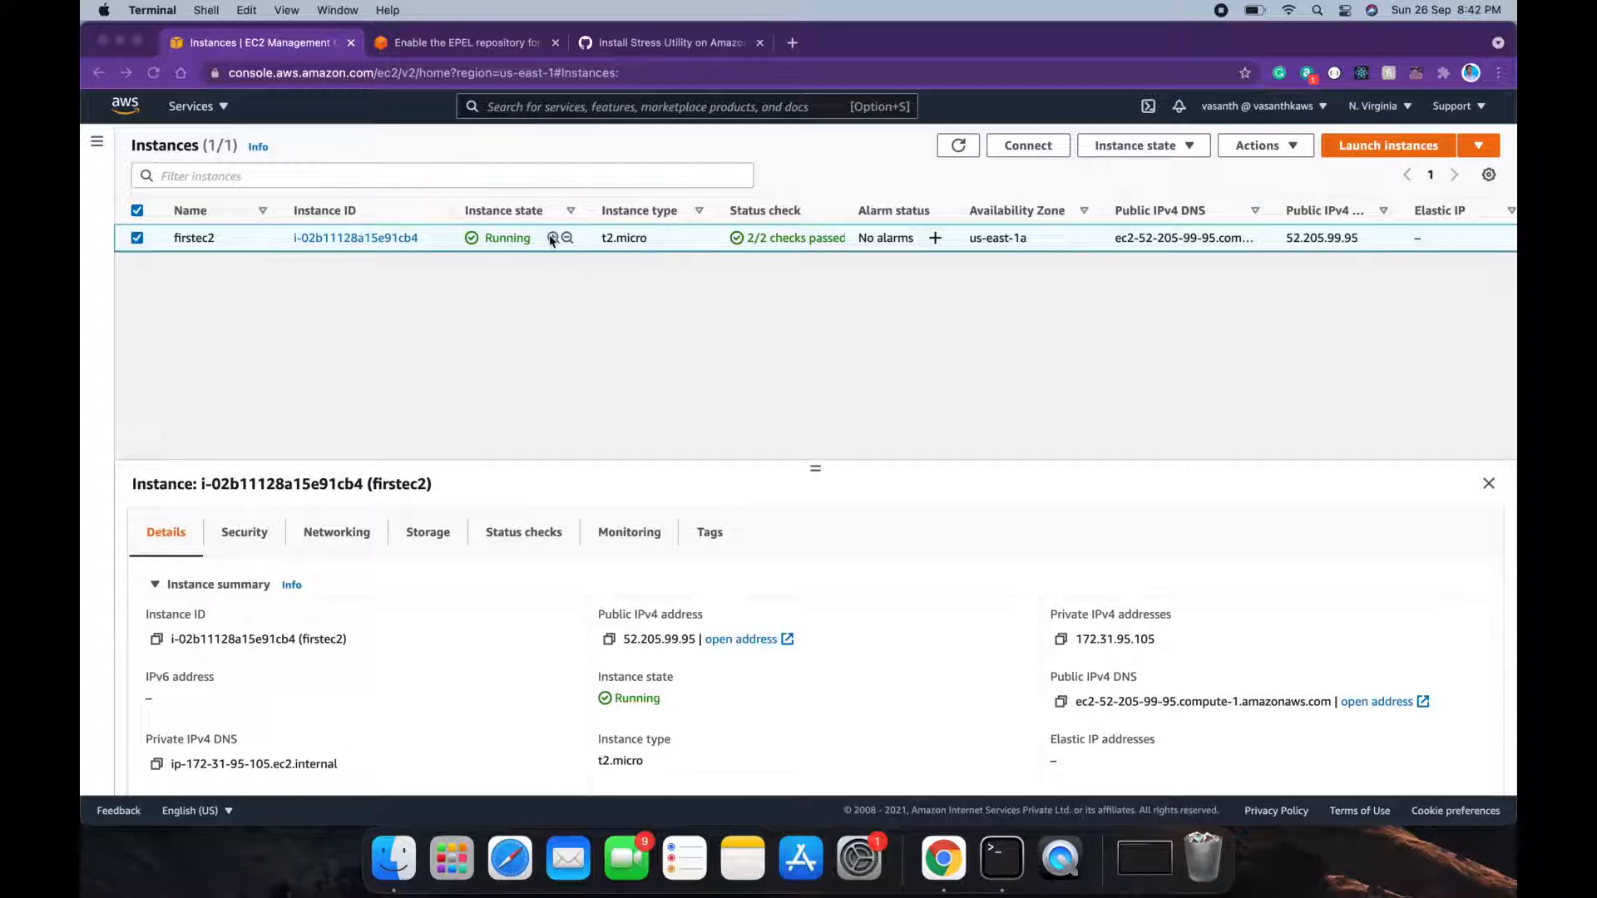
# Step: Open Manage CloudWatch alarms for the firstec2 instance via Monitor and troubleshoot
pyautogui.rightClick(422, 243)
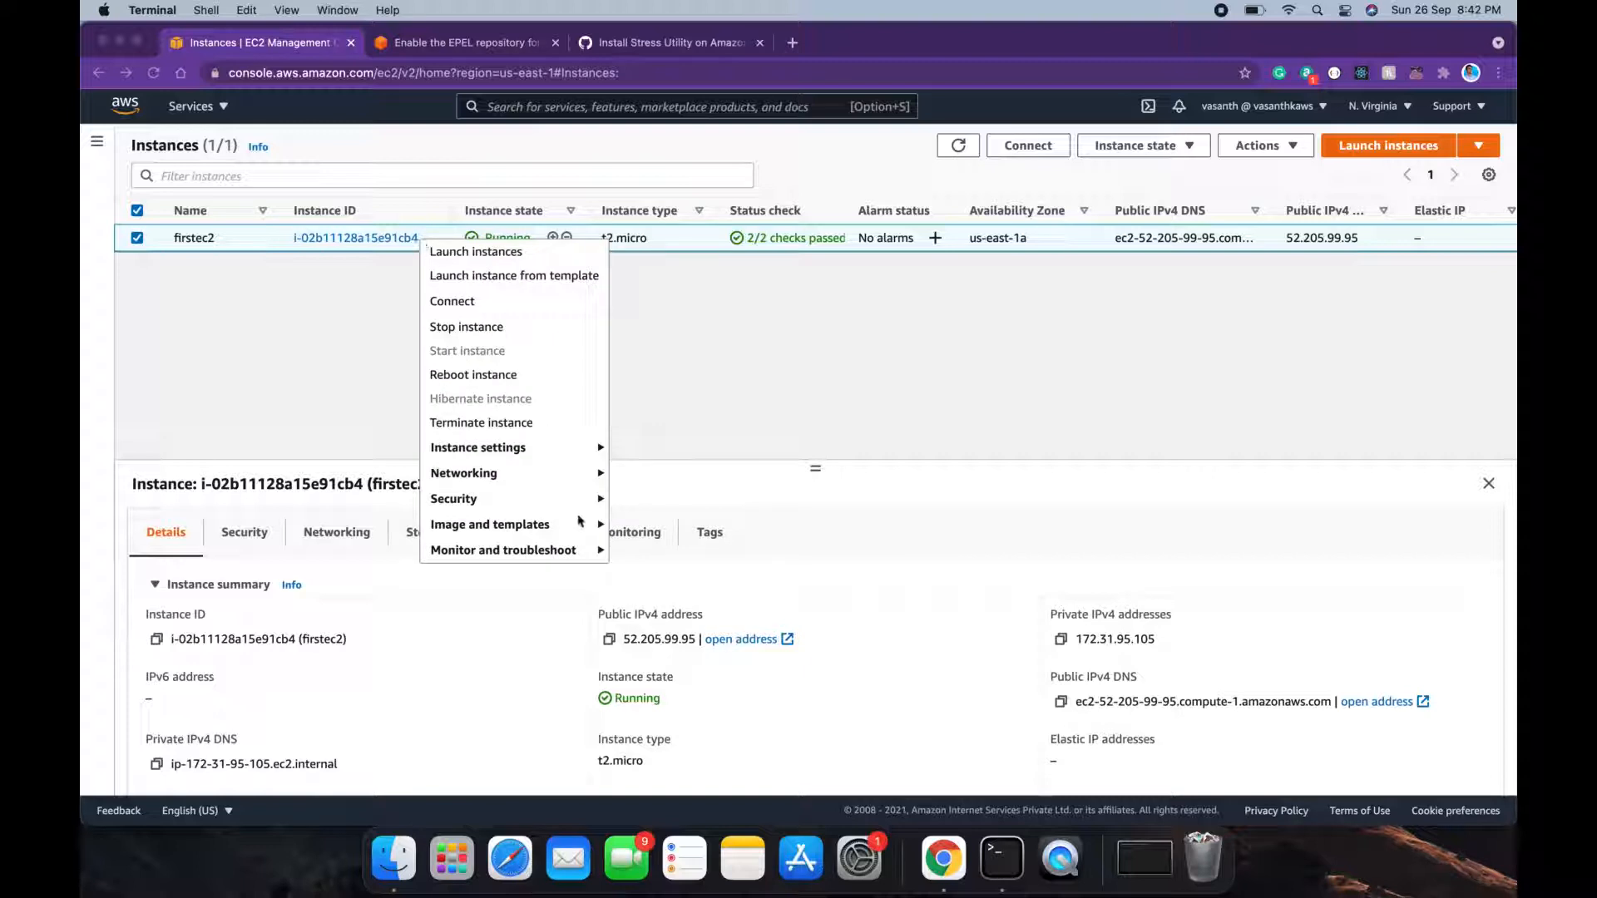
pyautogui.click(572, 551)
pyautogui.moveTo(572, 551)
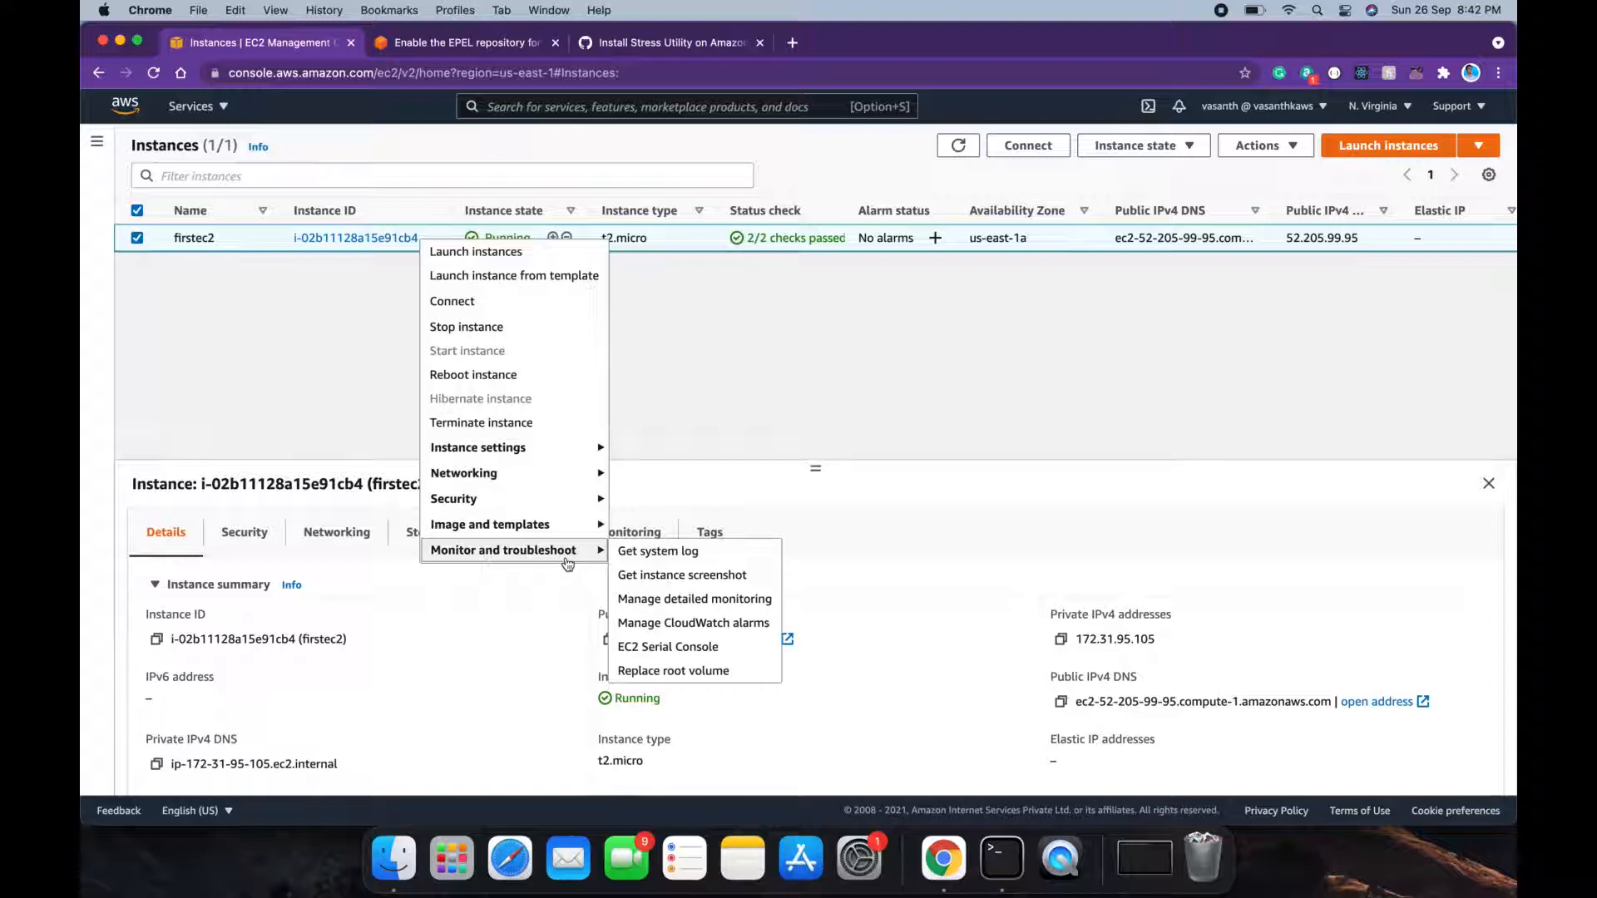
pyautogui.click(639, 625)
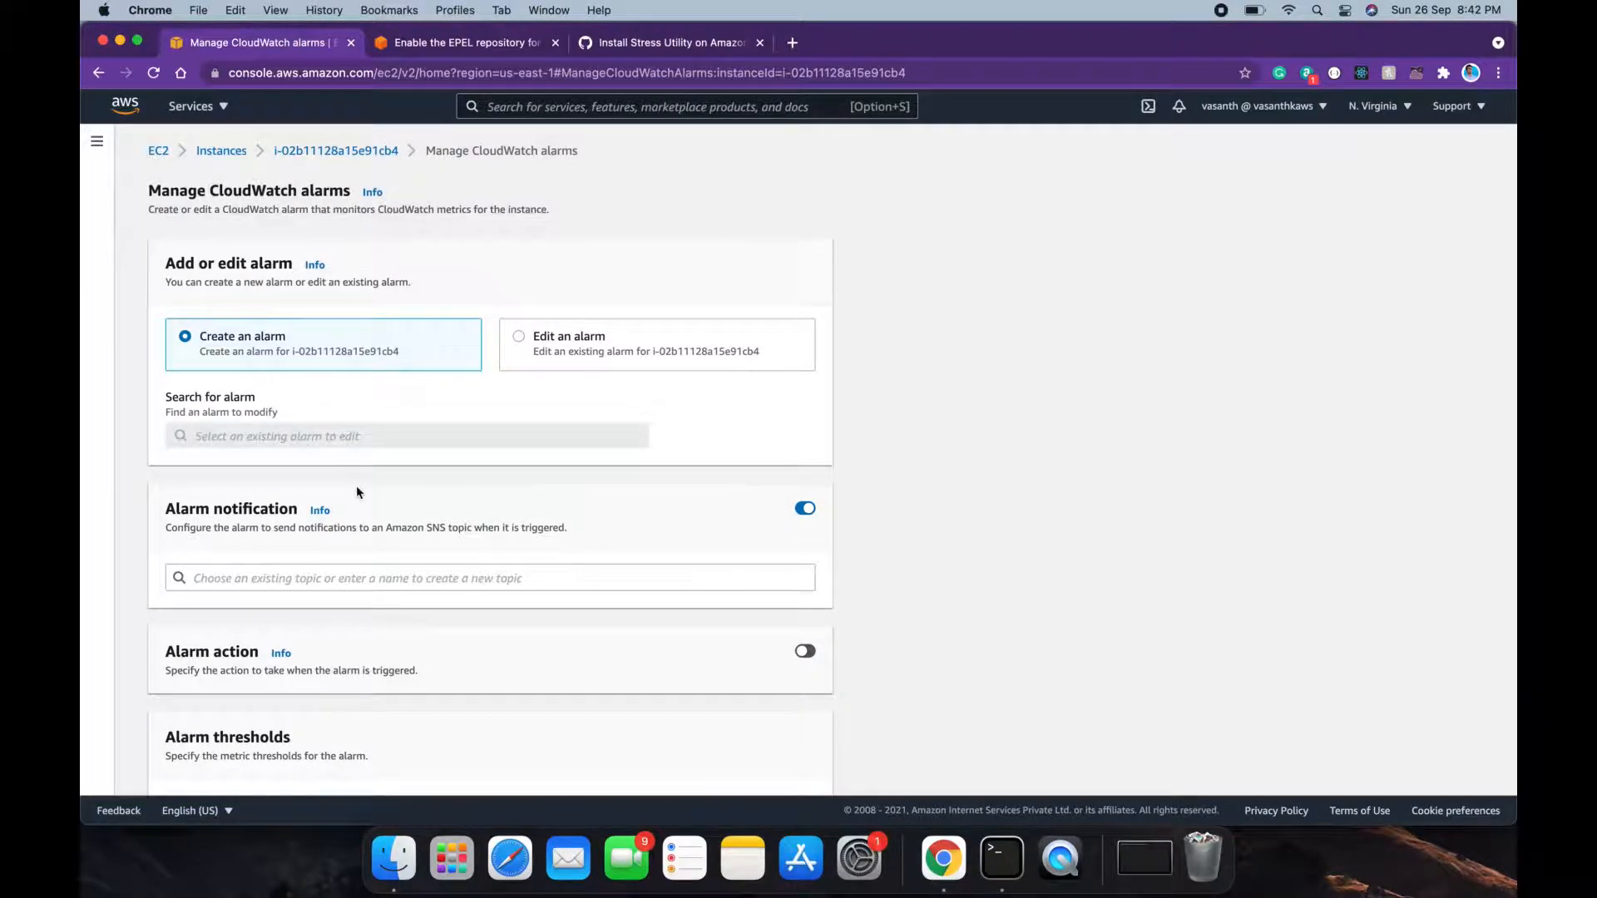
pyautogui.scroll(-5, 356, 486)
pyautogui.scroll(-4, 356, 489)
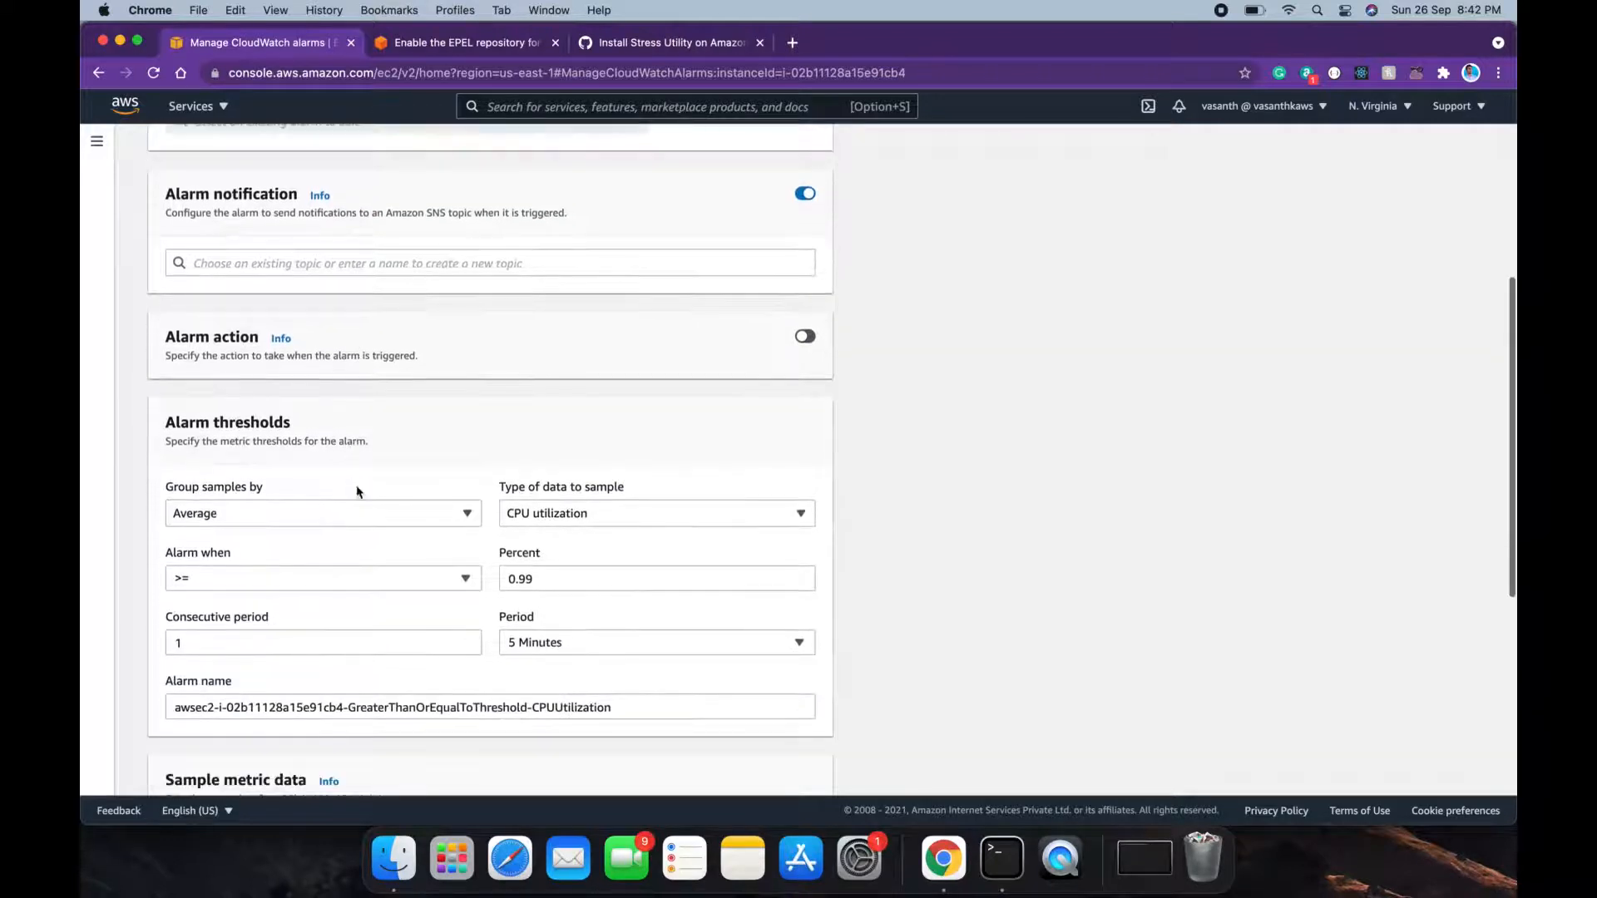
pyautogui.moveTo(213, 422); pyautogui.dragTo(297, 424)
pyautogui.click(297, 423)
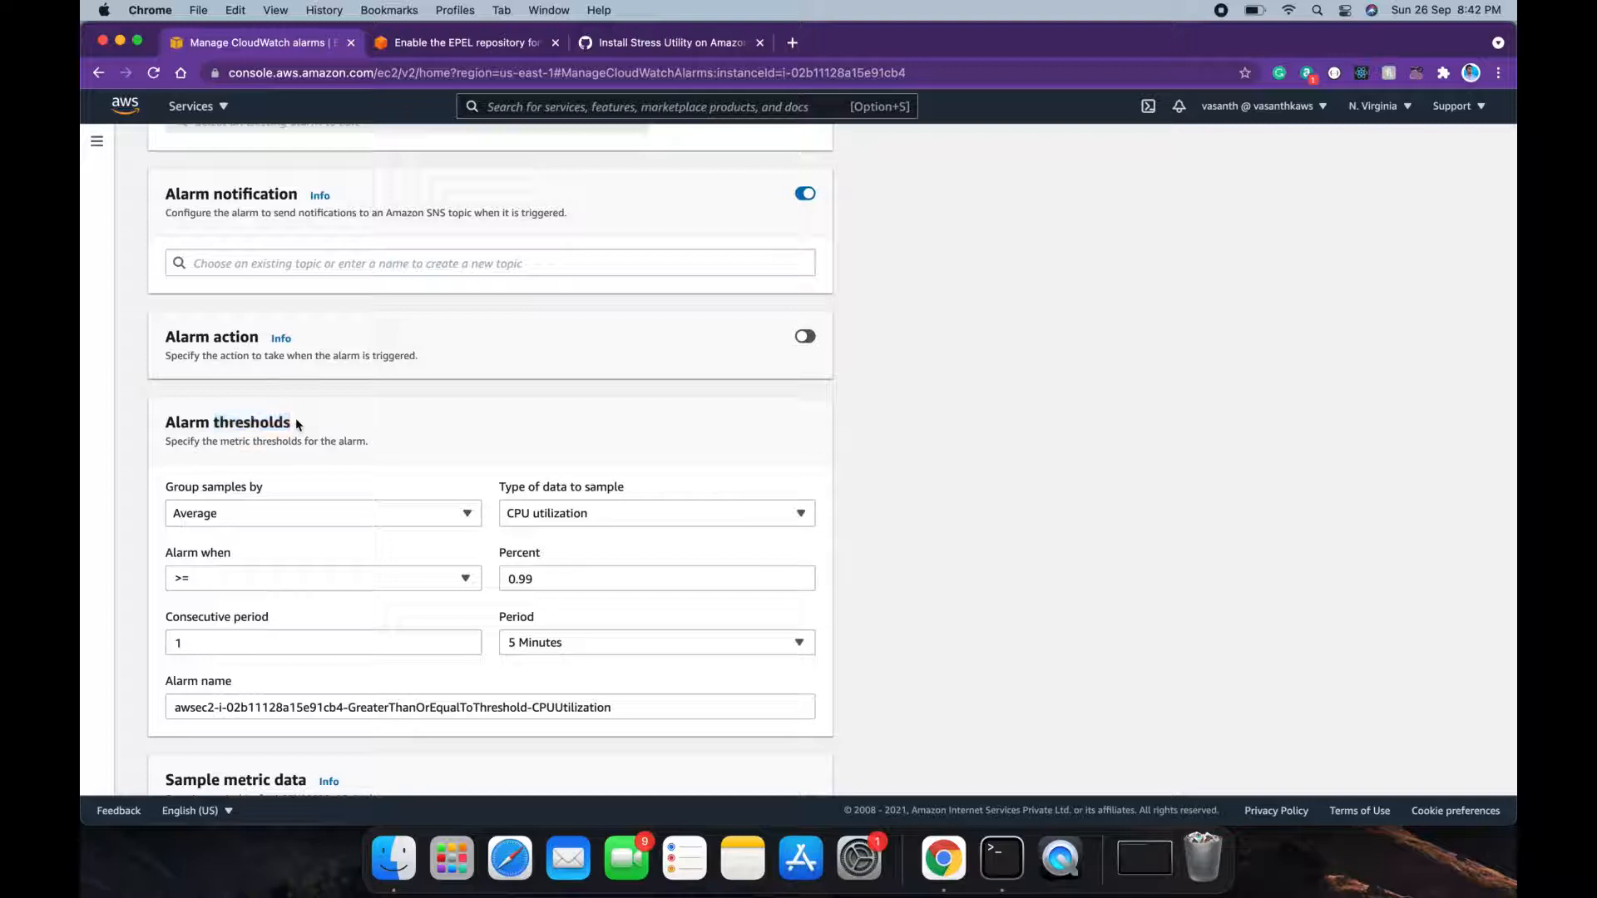
pyautogui.click(596, 520)
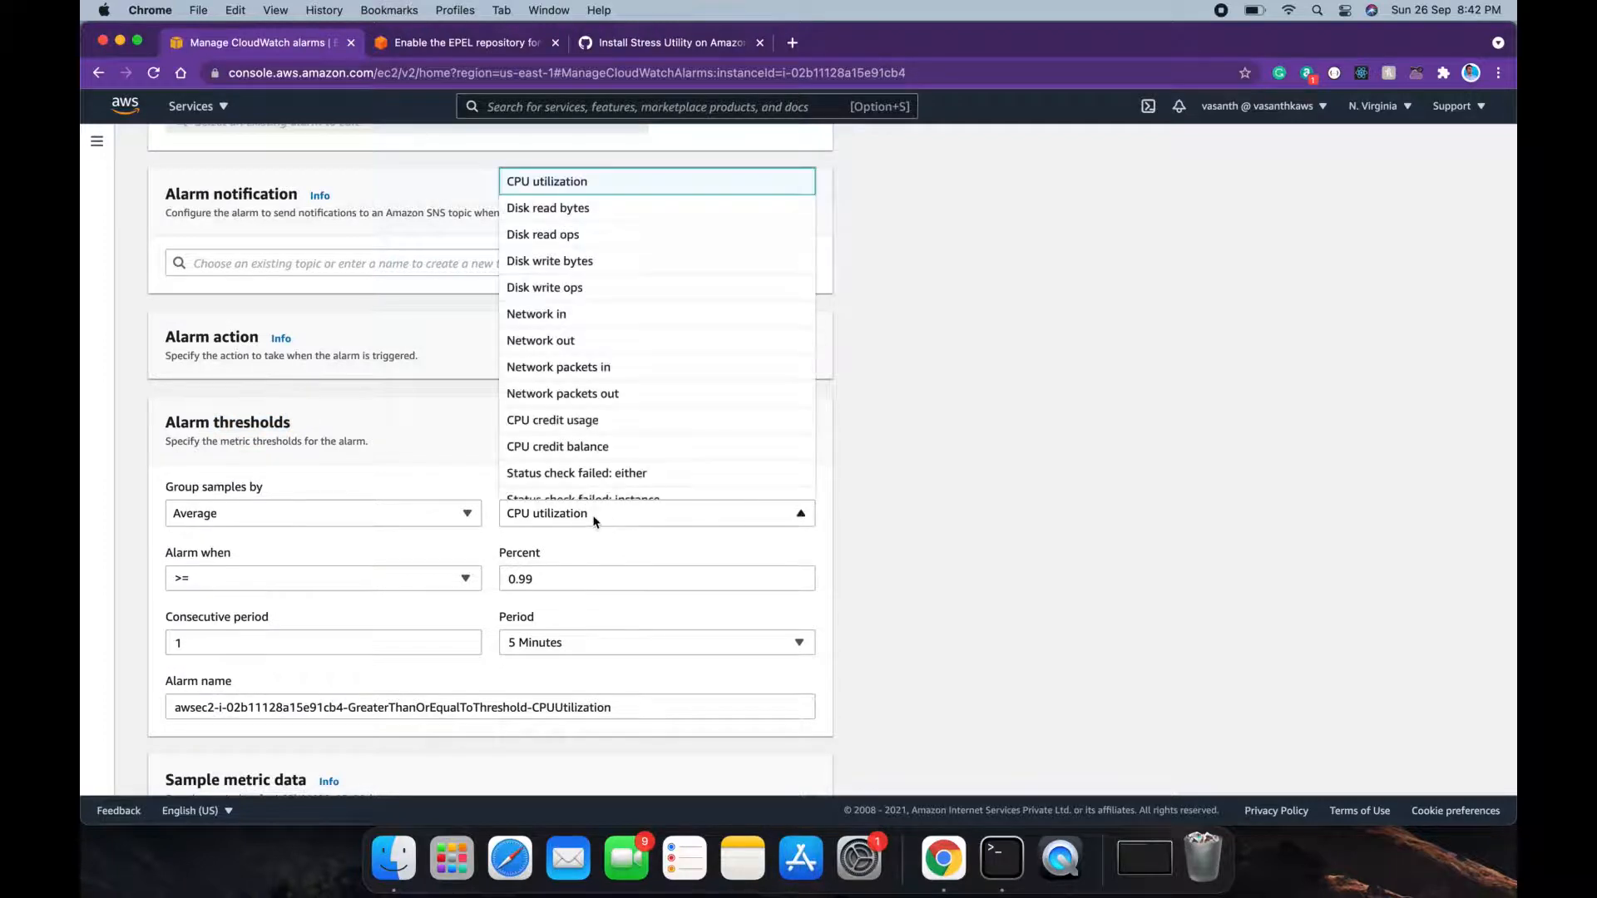
pyautogui.scroll(-2, 653, 421)
pyautogui.scroll(2, 654, 420)
pyautogui.click(568, 544)
pyautogui.scroll(3, 645, 413)
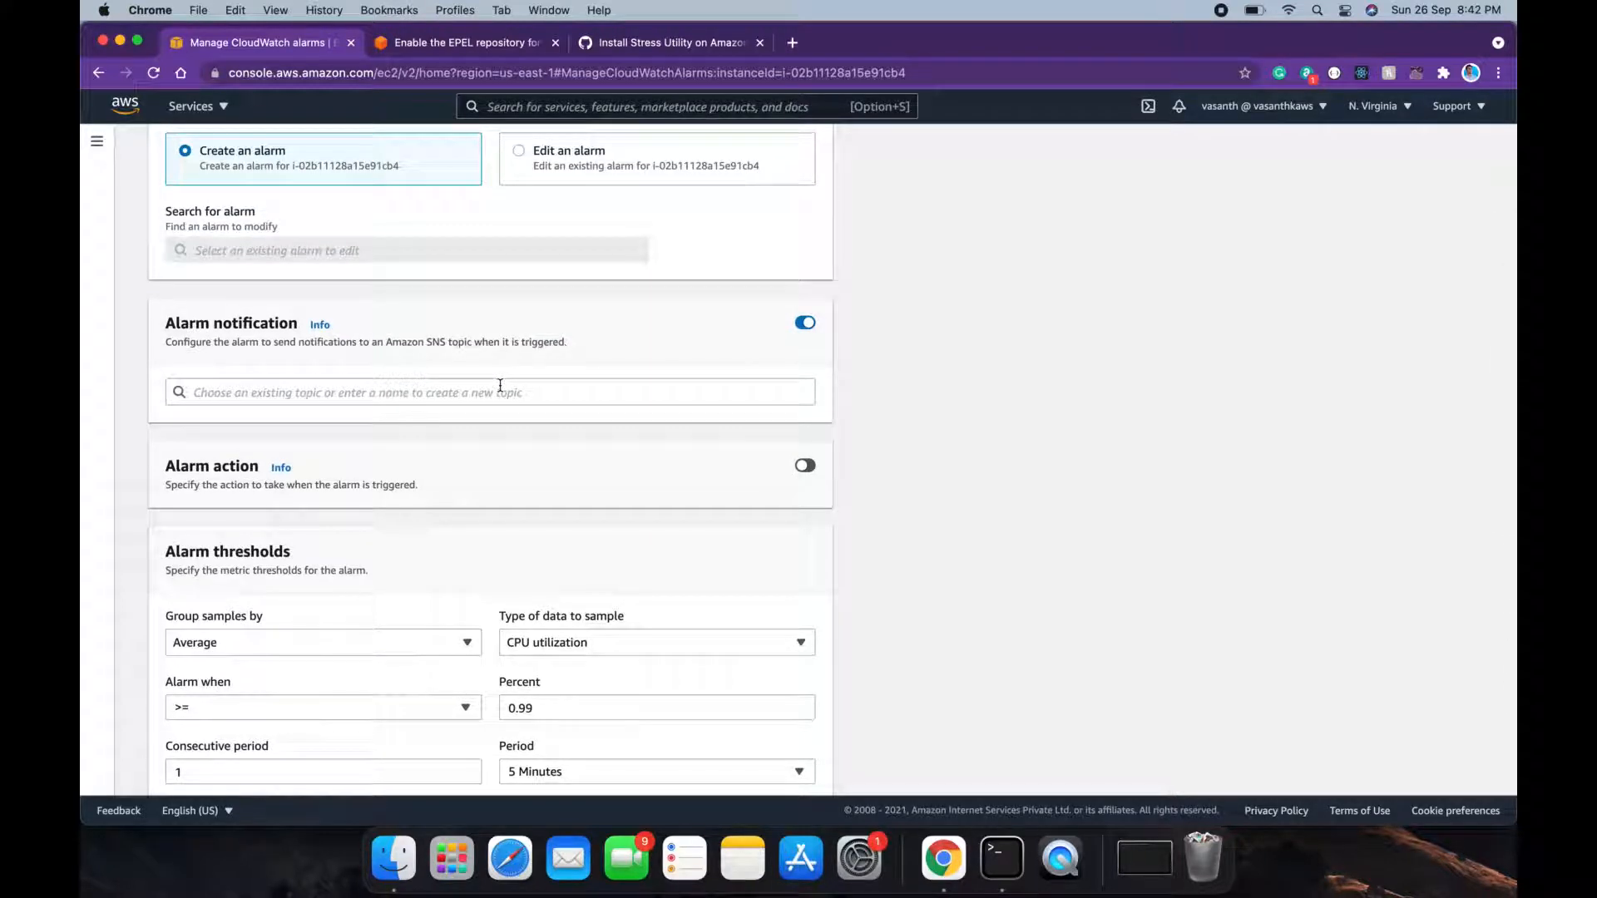
pyautogui.scroll(-2, 500, 385)
pyautogui.scroll(3, 503, 389)
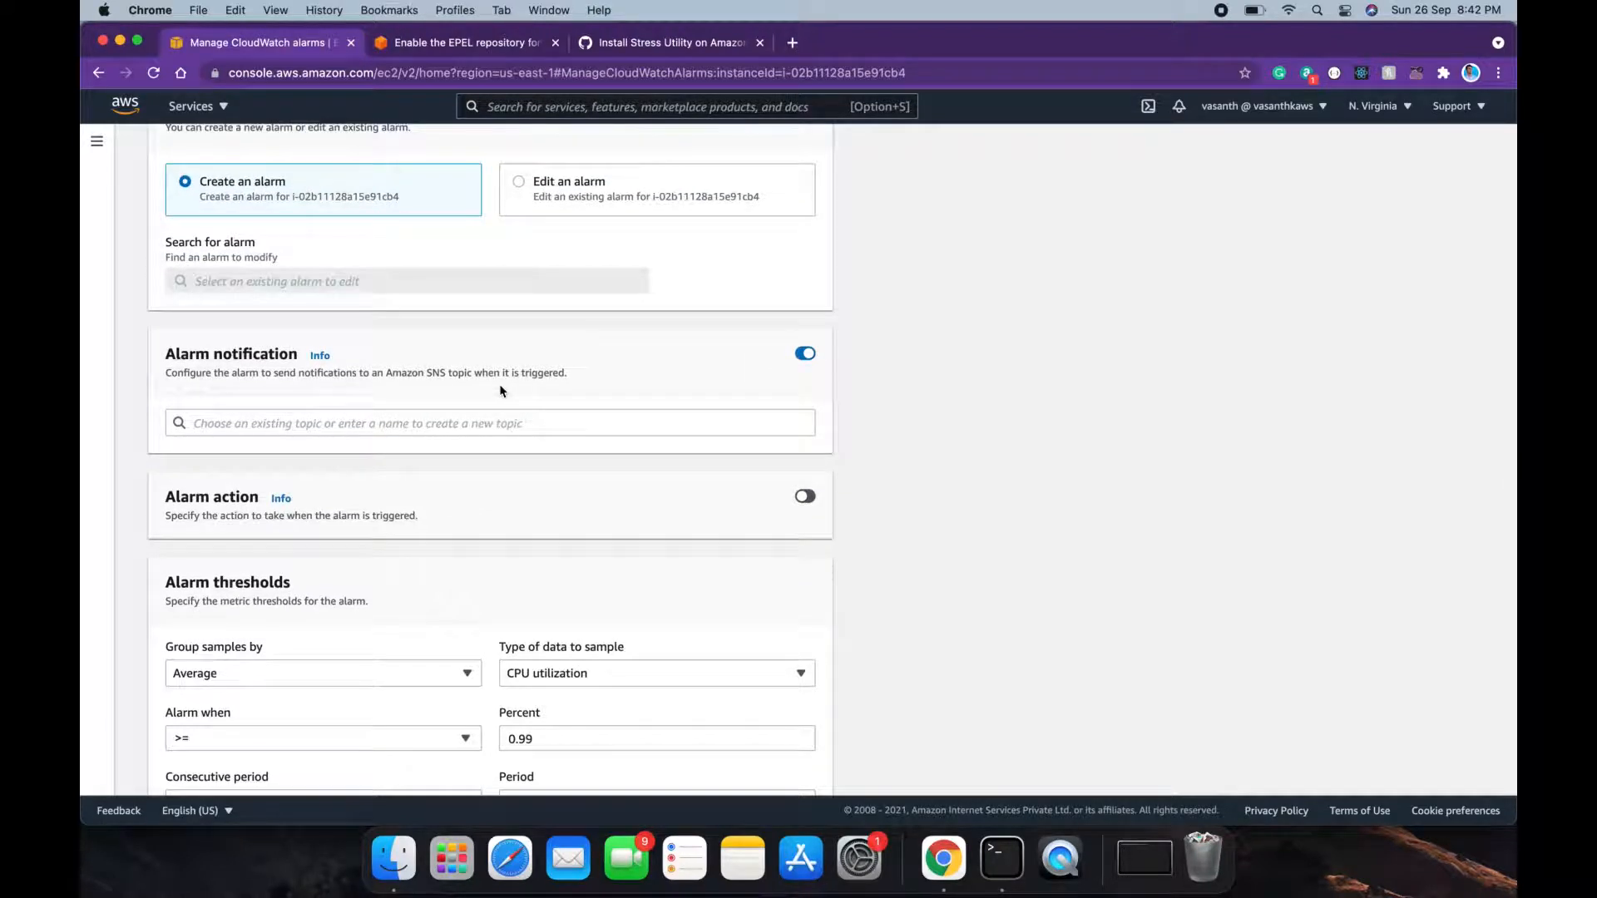
pyautogui.scroll(3, 503, 391)
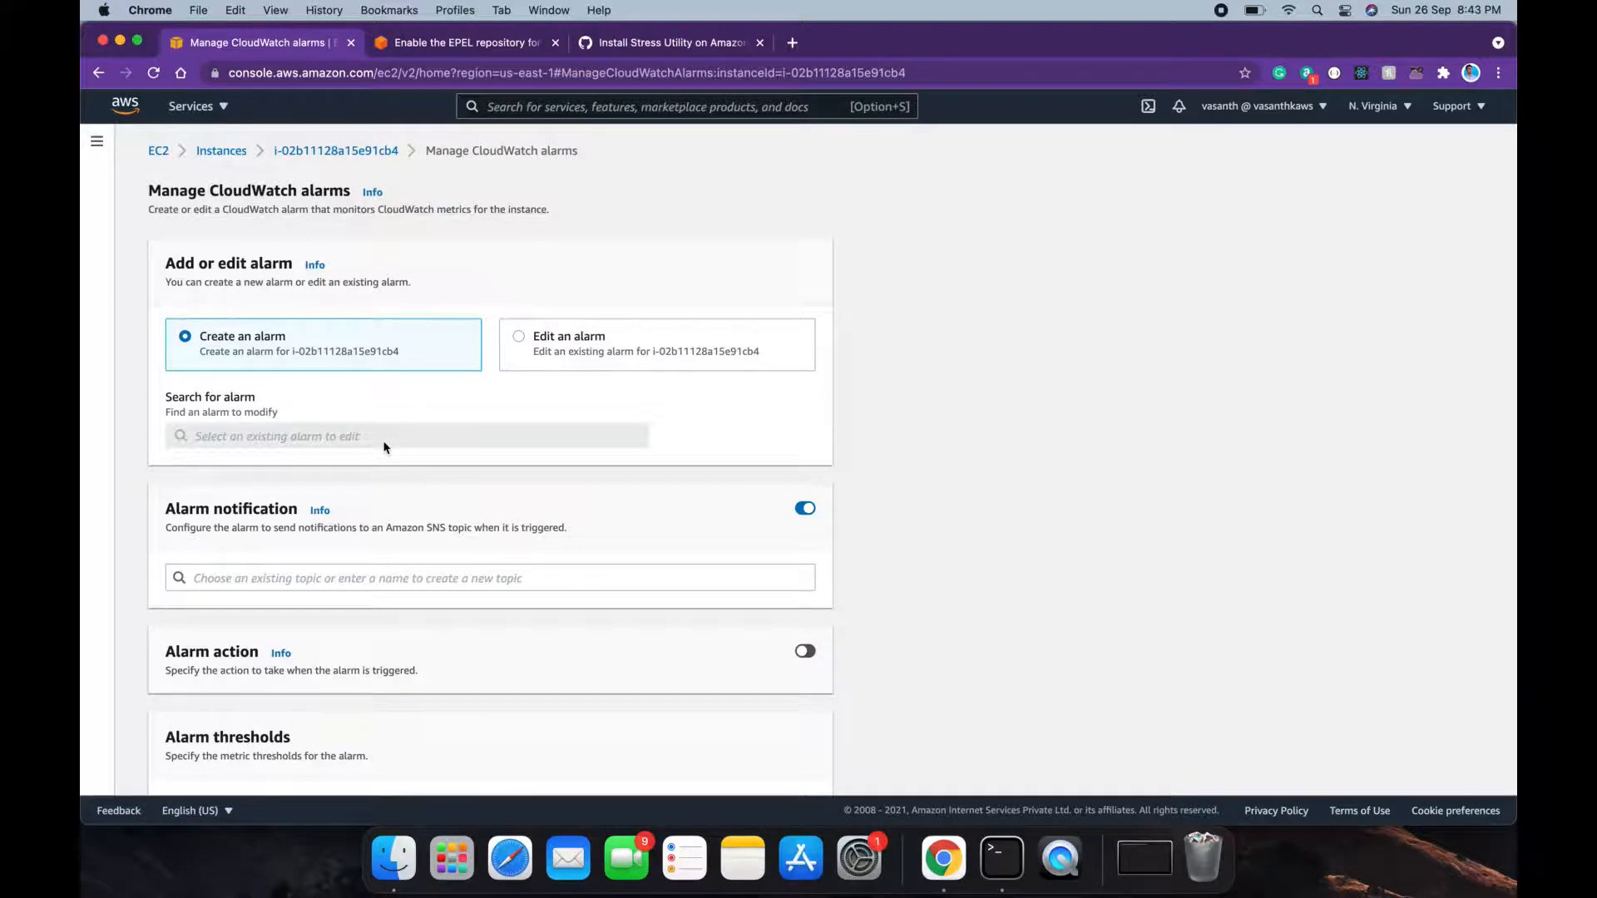
pyautogui.scroll(-2, 385, 447)
pyautogui.scroll(-1, 385, 445)
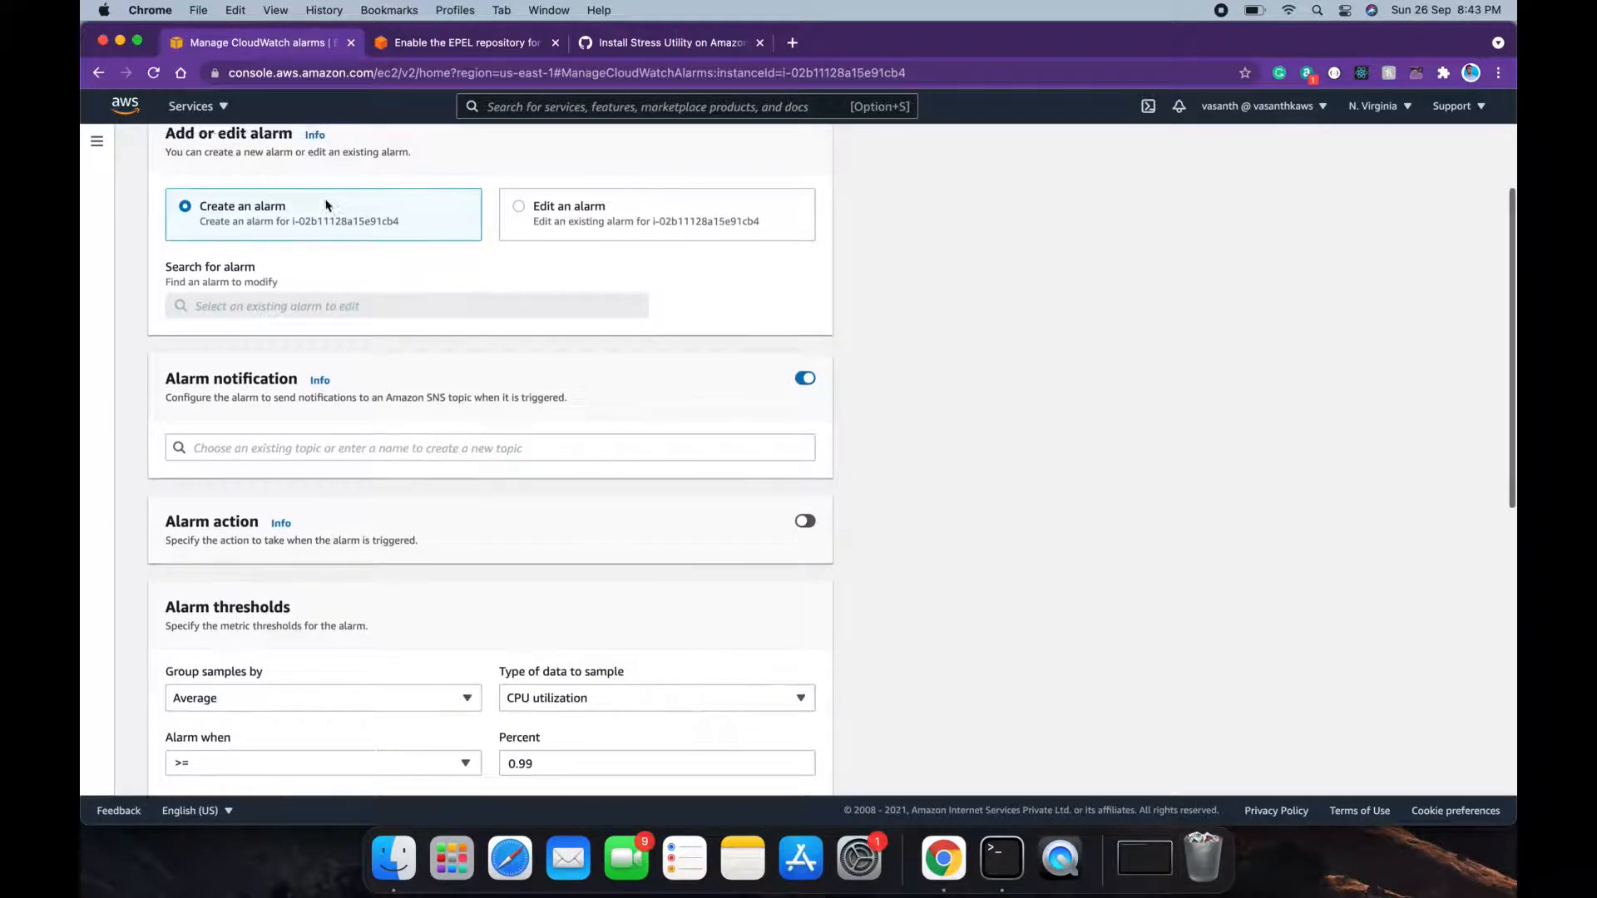
pyautogui.scroll(-3, 440, 334)
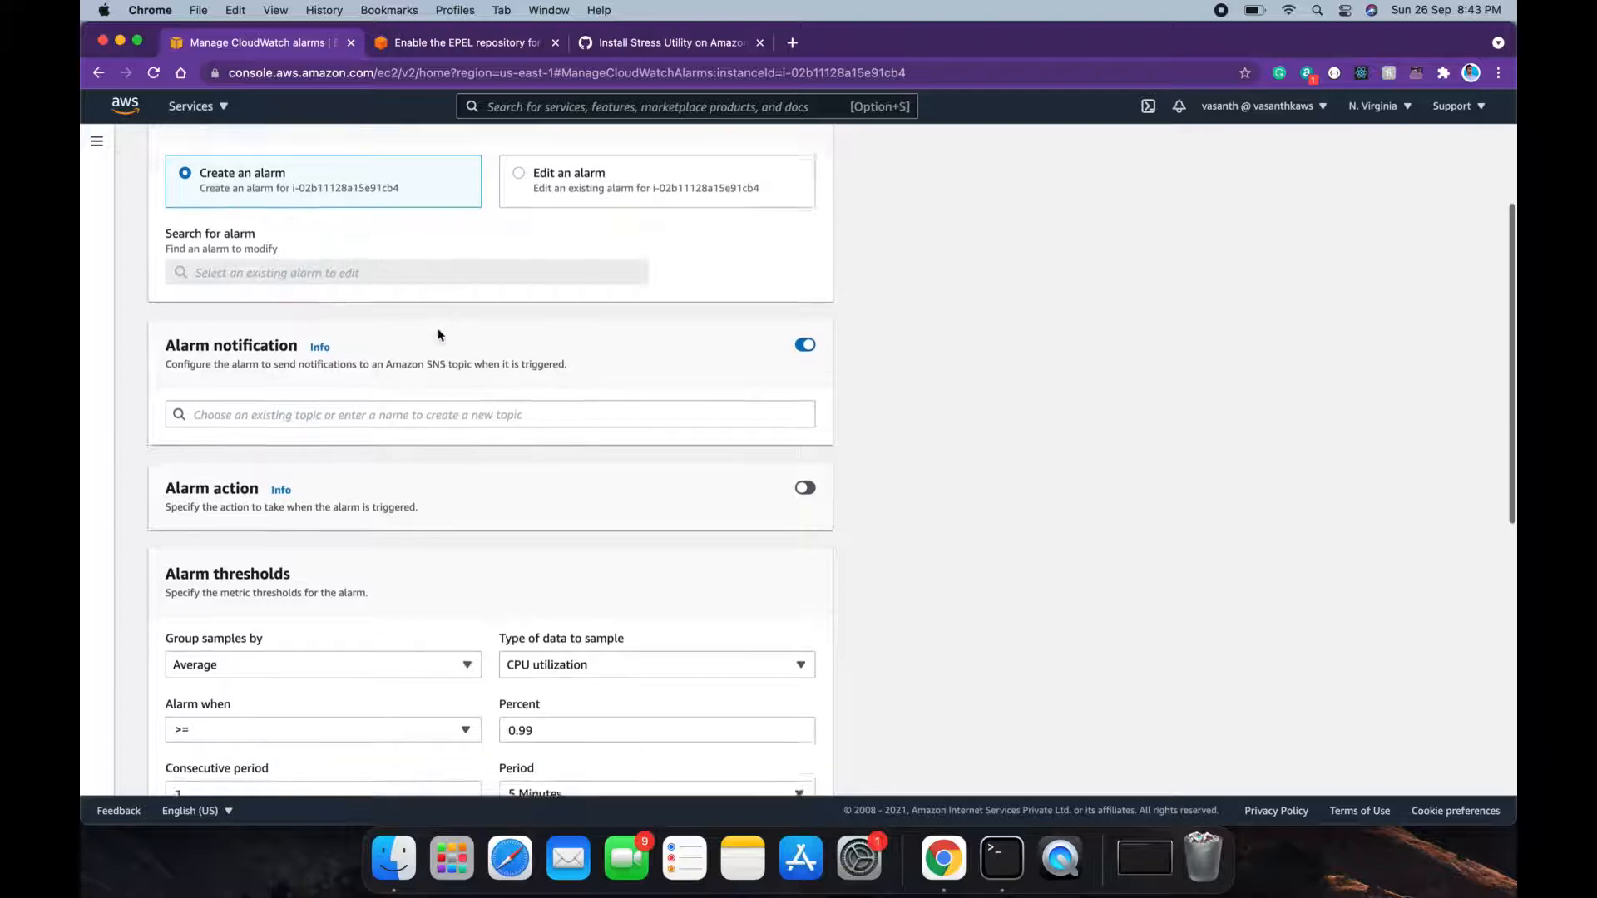
pyautogui.scroll(3, 440, 335)
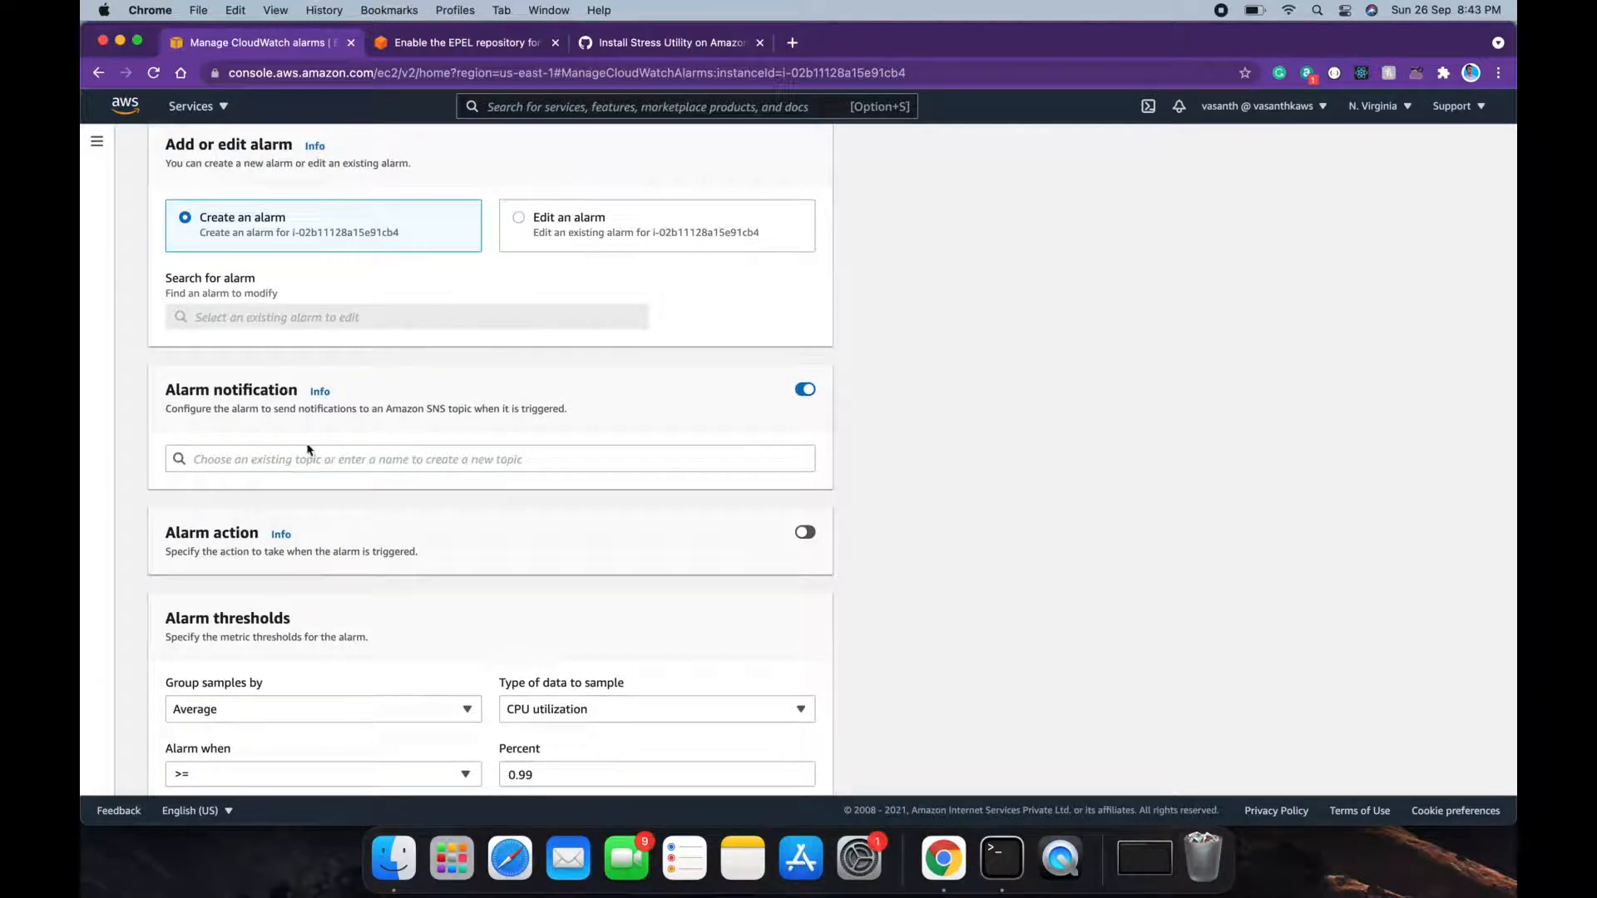
pyautogui.moveTo(387, 409); pyautogui.dragTo(463, 409)
pyautogui.doubleClick(437, 410)
pyautogui.scroll(-1, 500, 520)
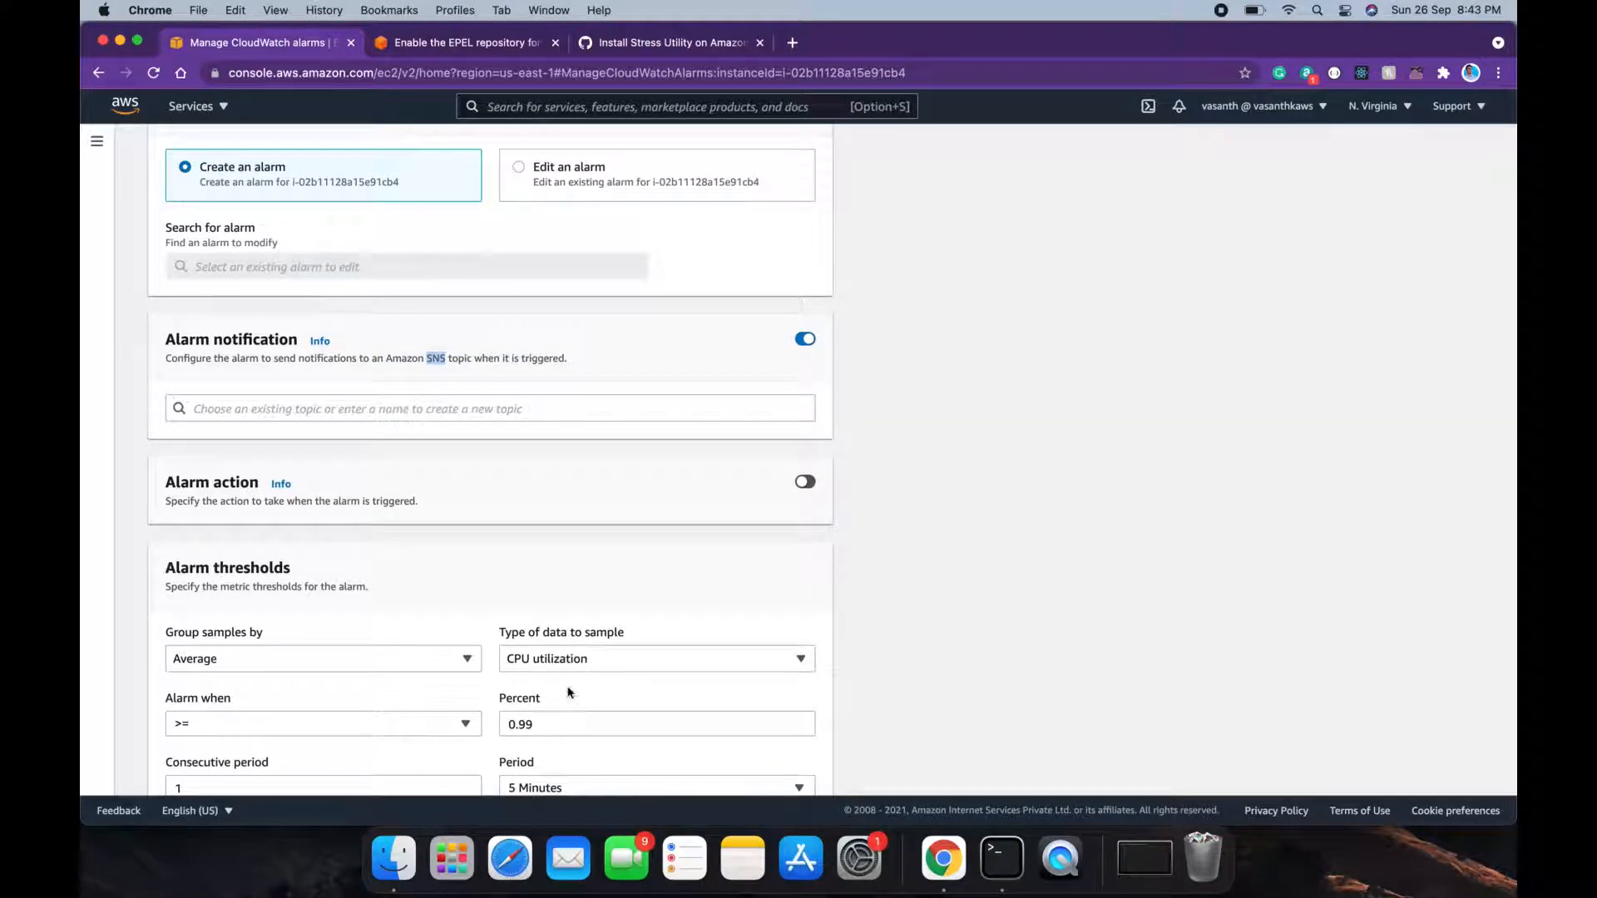
# Step: Name the new notification topic firstEC2SNSTopic
pyautogui.click(467, 411)
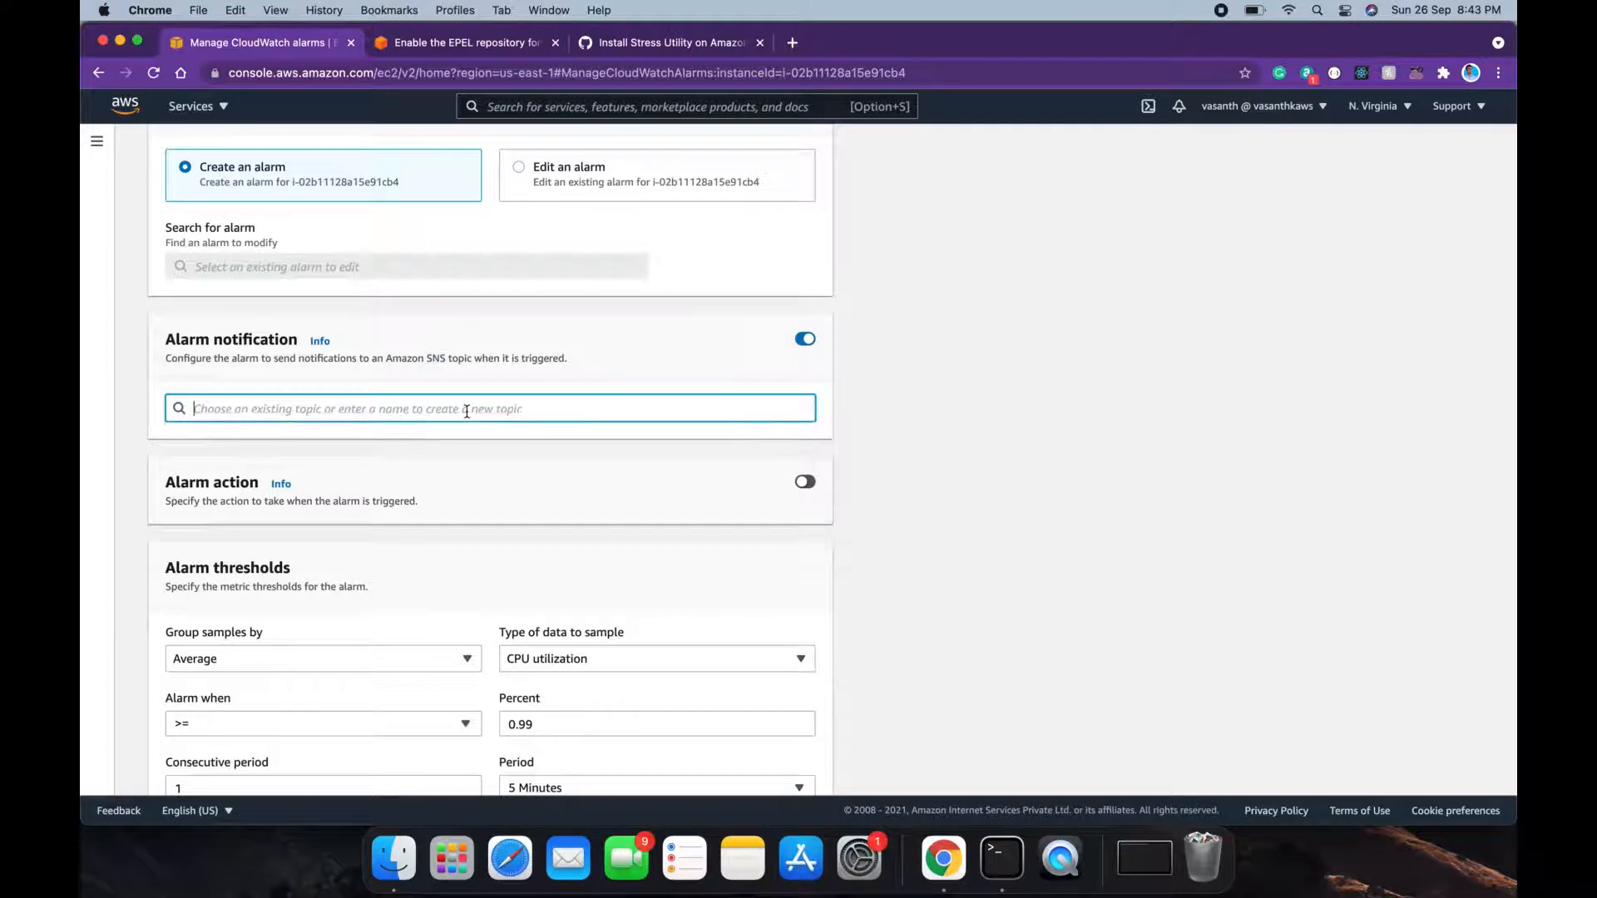
pyautogui.write('firstEC@')
pyautogui.press('BackSpace')
pyautogui.write('2SNS')
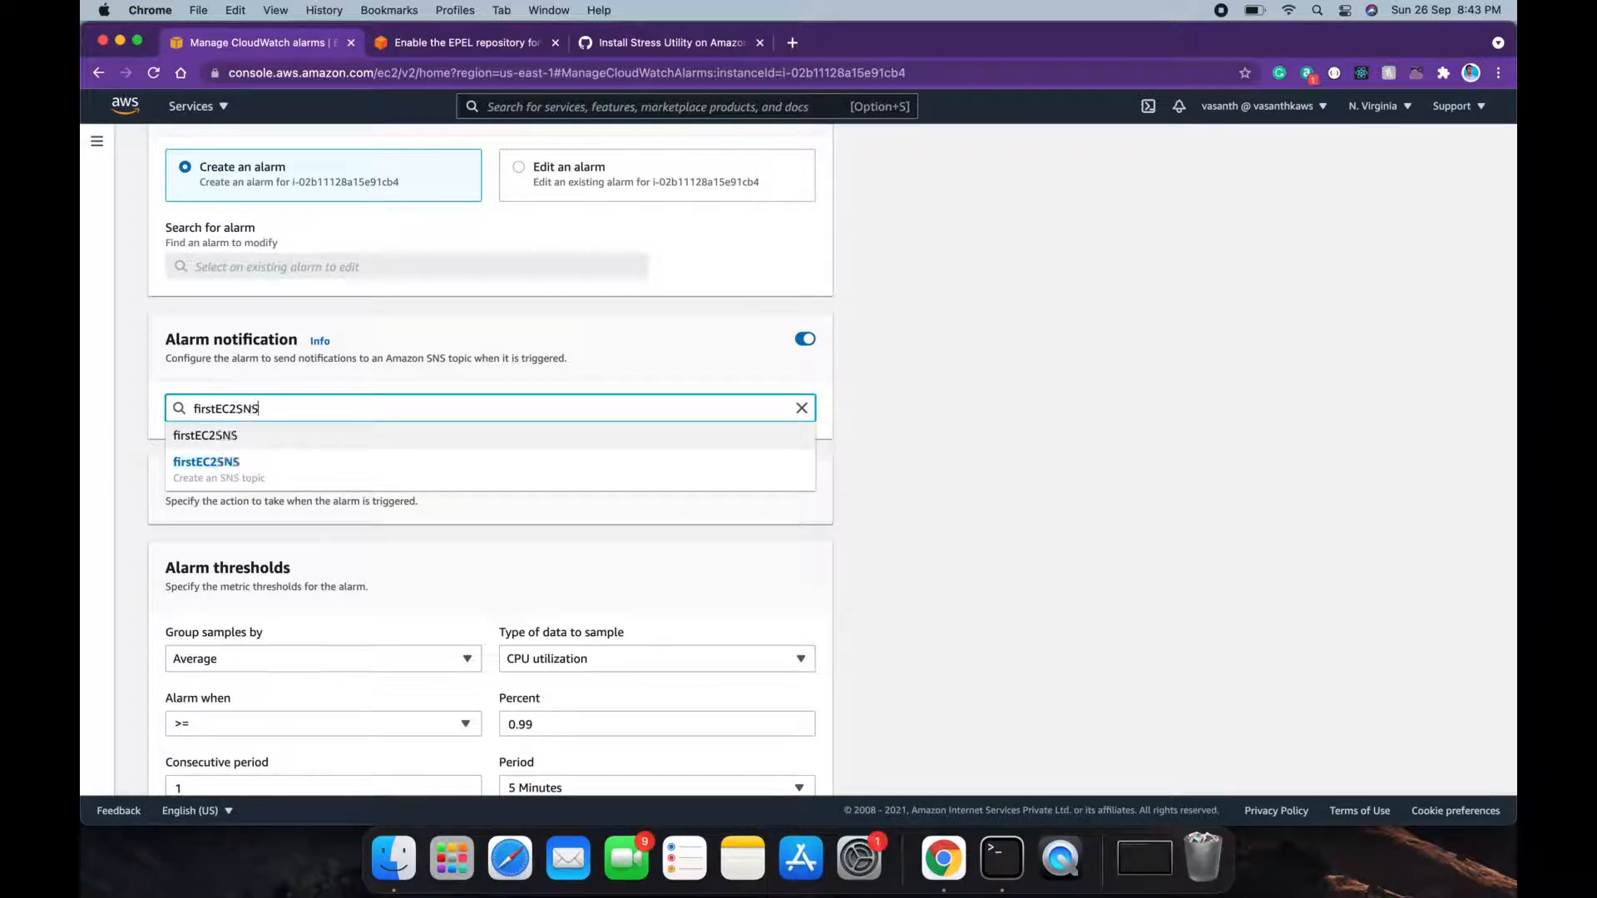
pyautogui.write('Topic')
pyautogui.click(385, 445)
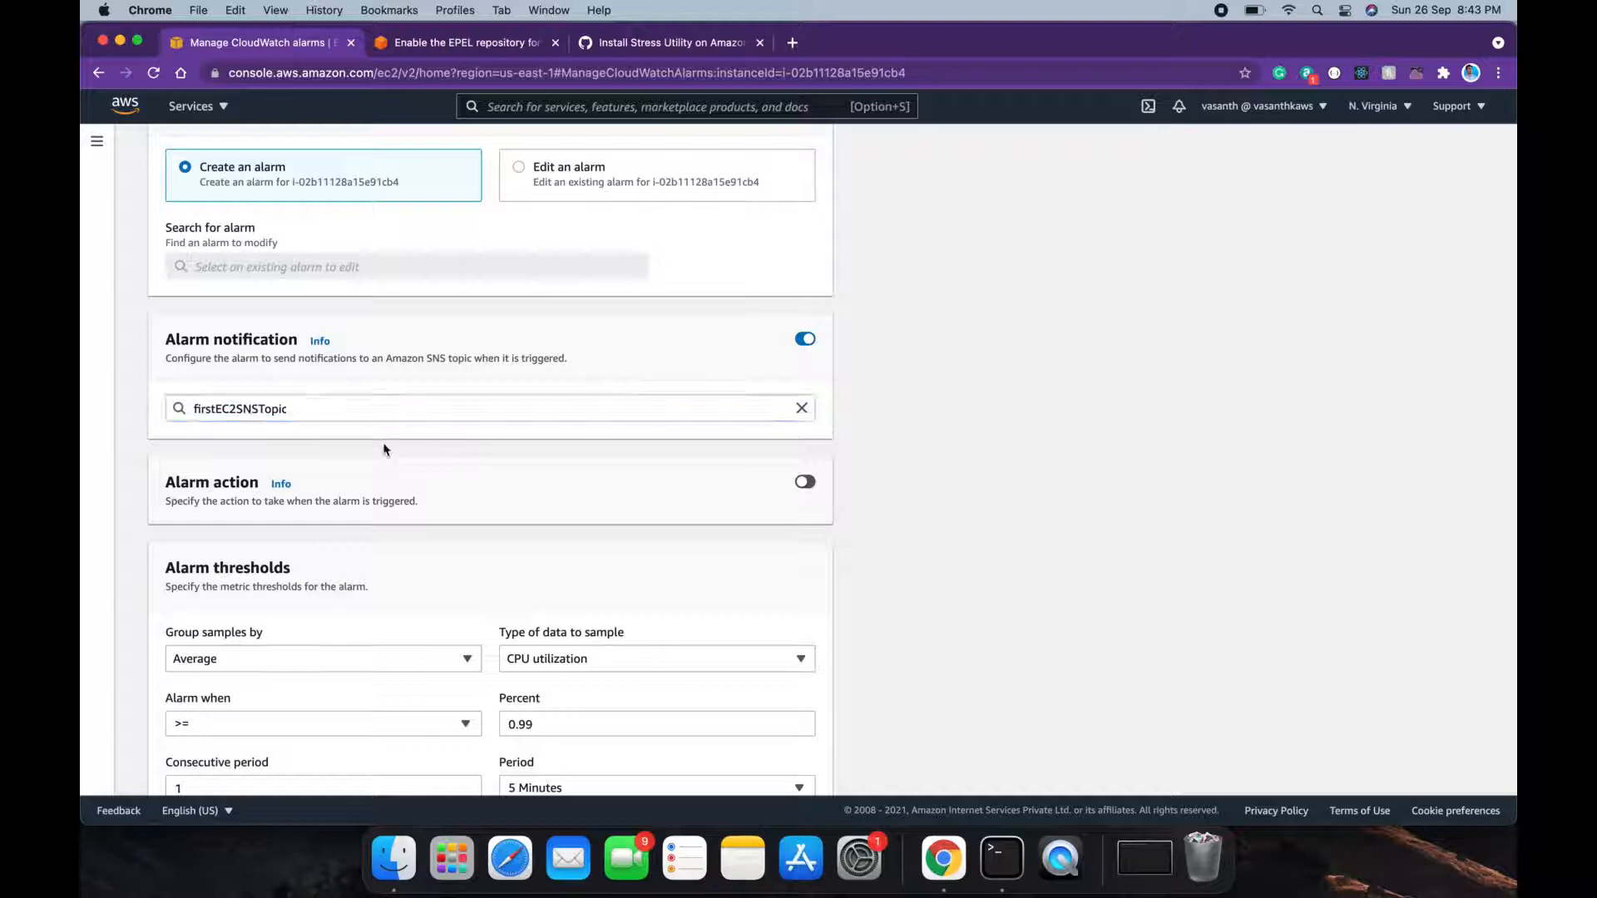
# Step: Keep CPU utilization as the metric, set the threshold to 50 percent, and create the alarm
pyautogui.scroll(-5, 420, 436)
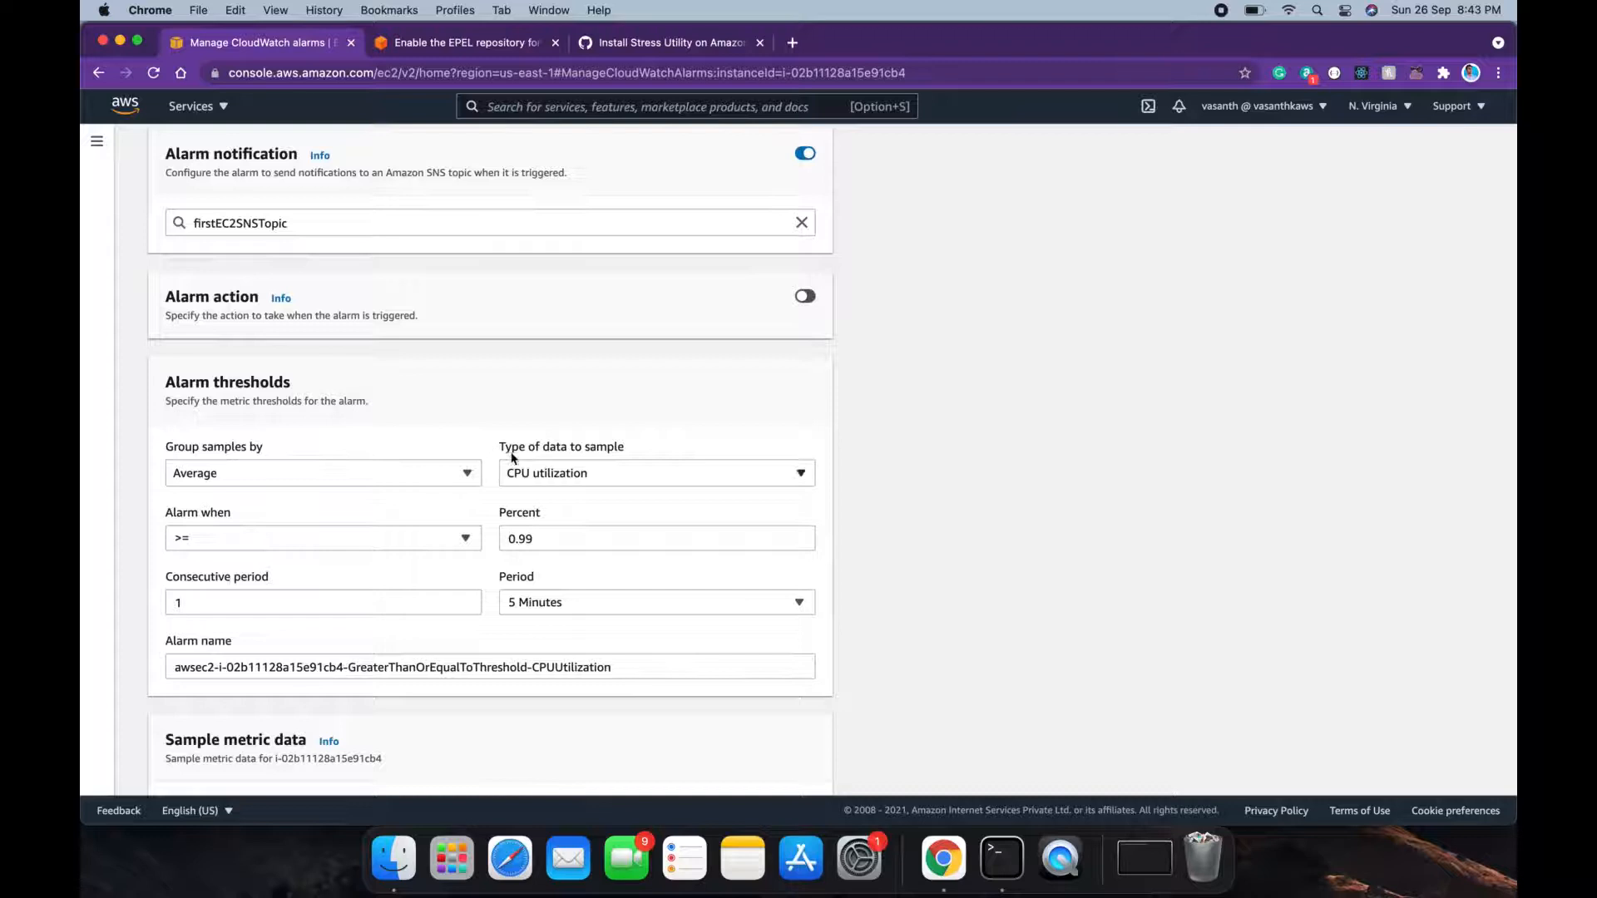
pyautogui.click(536, 471)
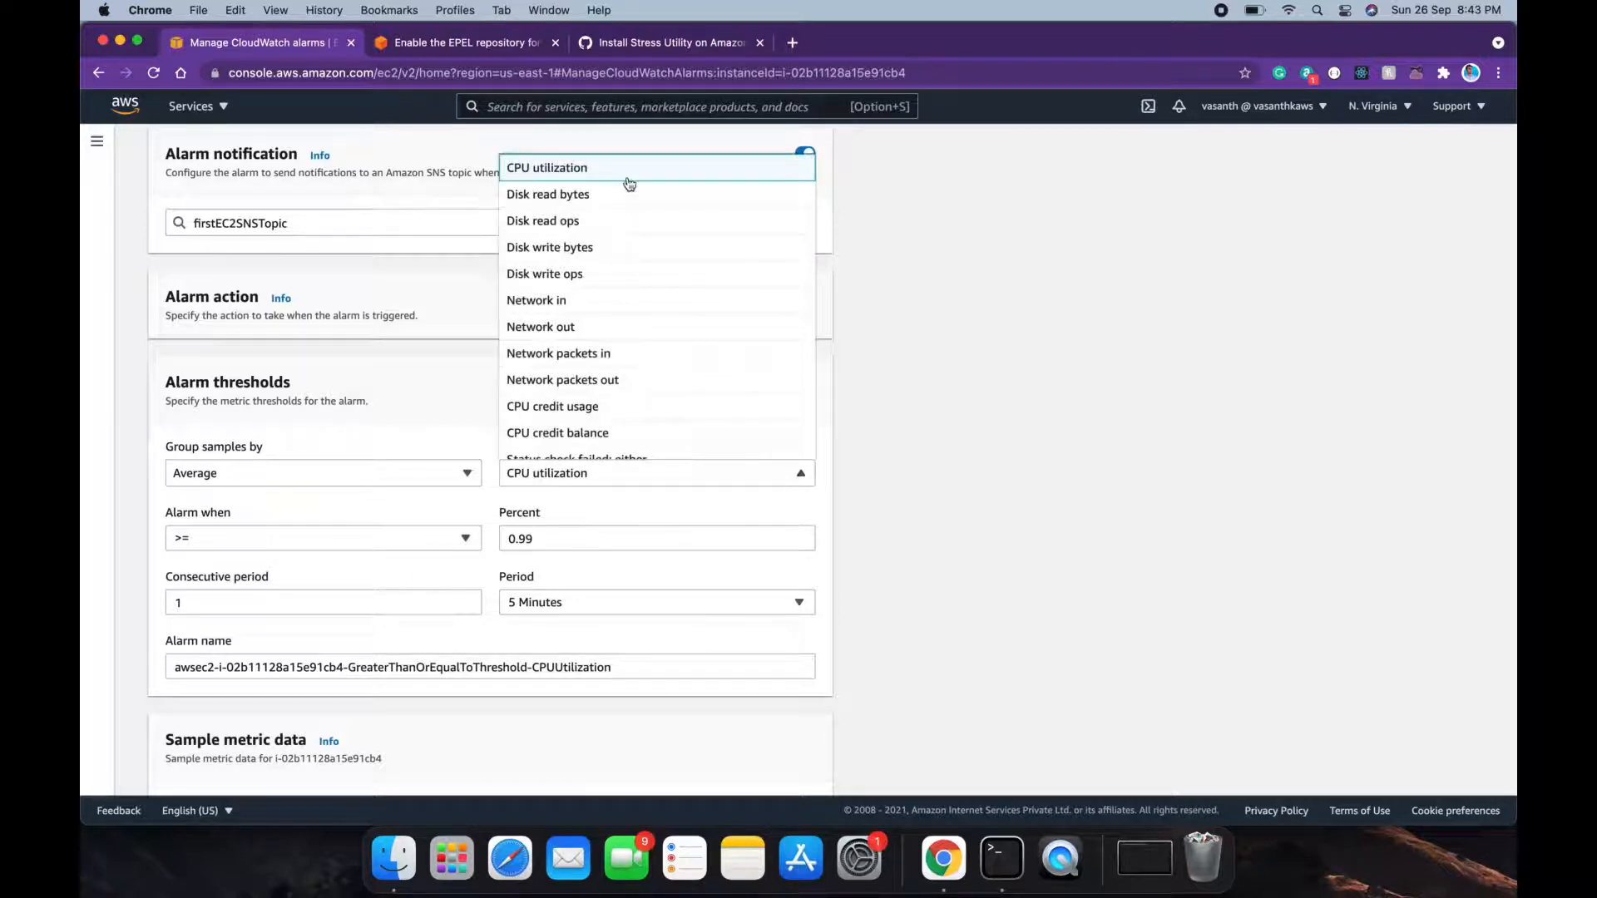
pyautogui.click(626, 175)
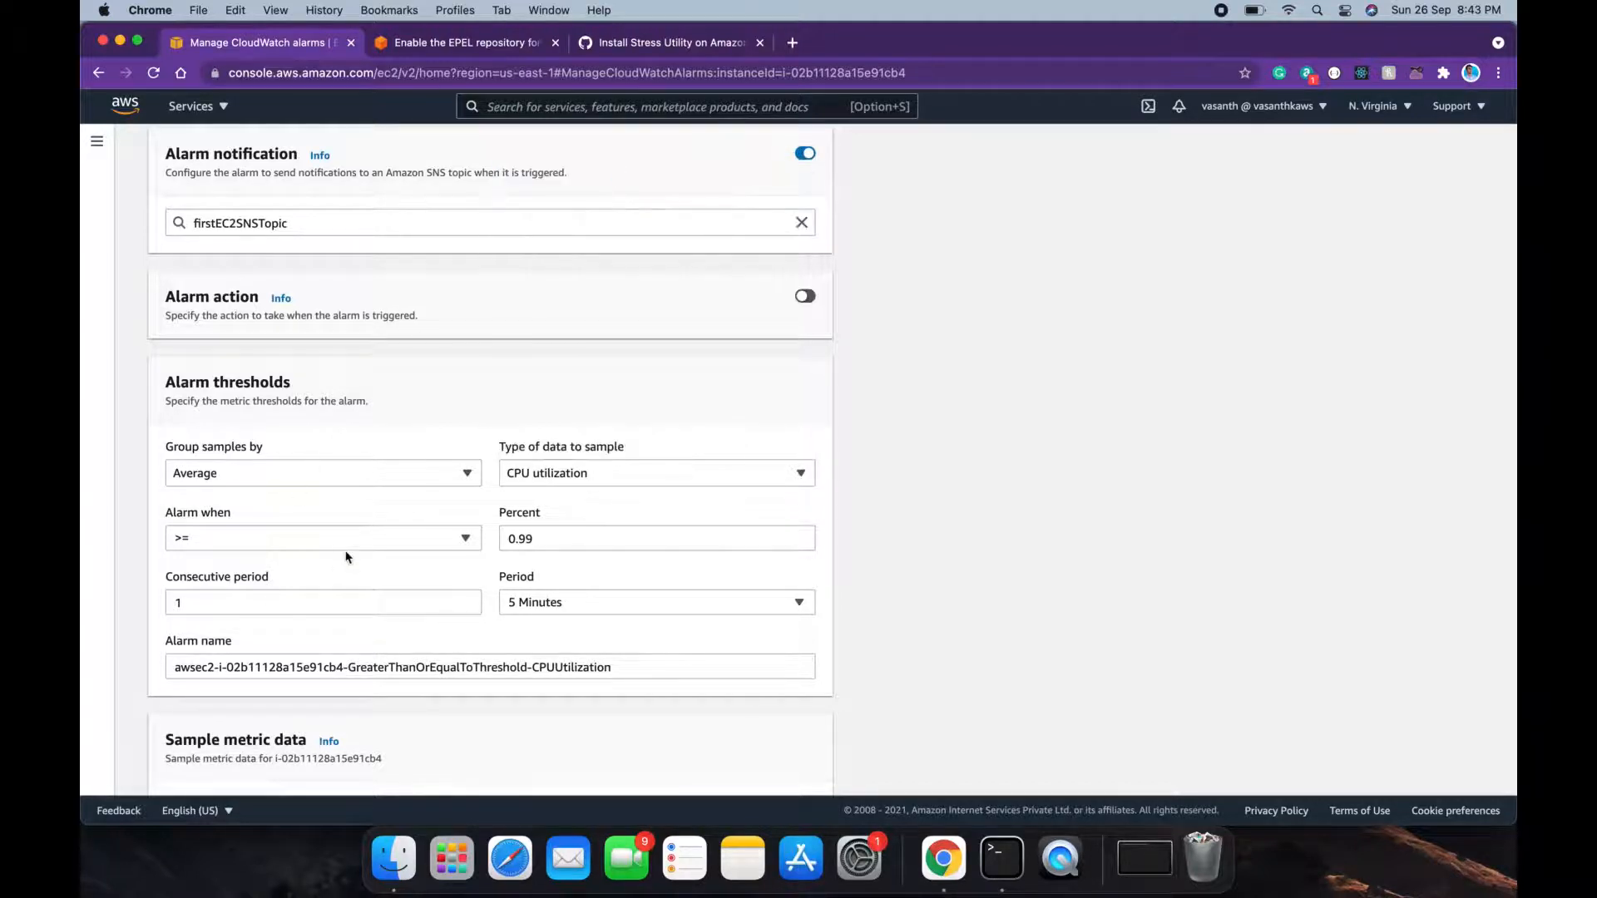
pyautogui.doubleClick(521, 542)
pyautogui.write('50')
pyautogui.click(965, 524)
pyautogui.scroll(-1, 594, 613)
pyautogui.scroll(1, 581, 356)
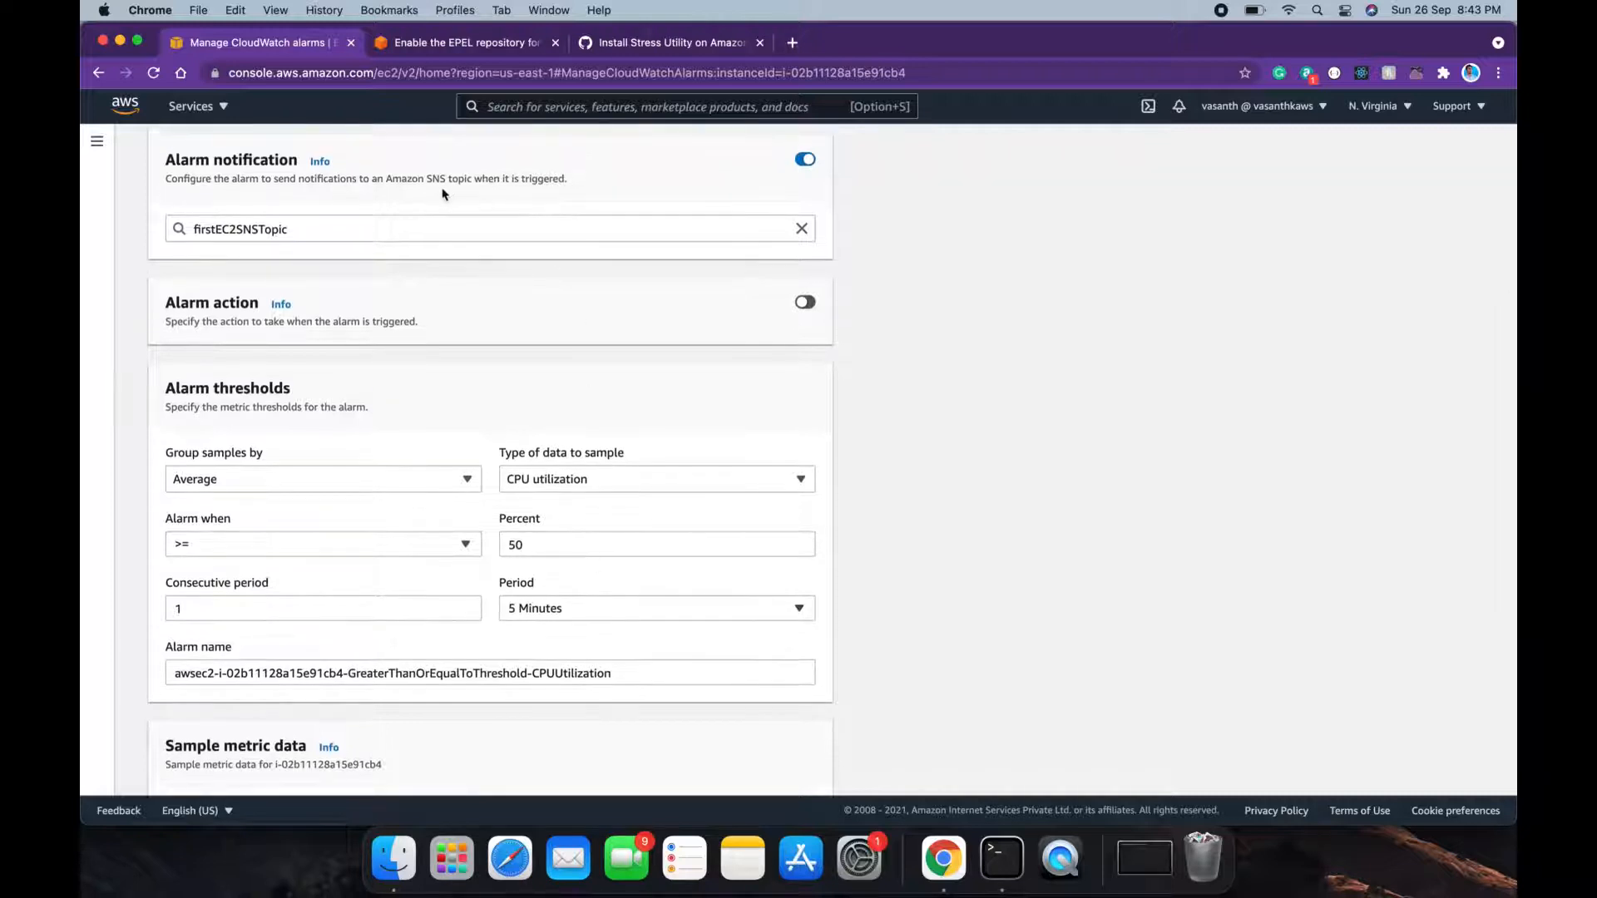
pyautogui.scroll(-5, 485, 424)
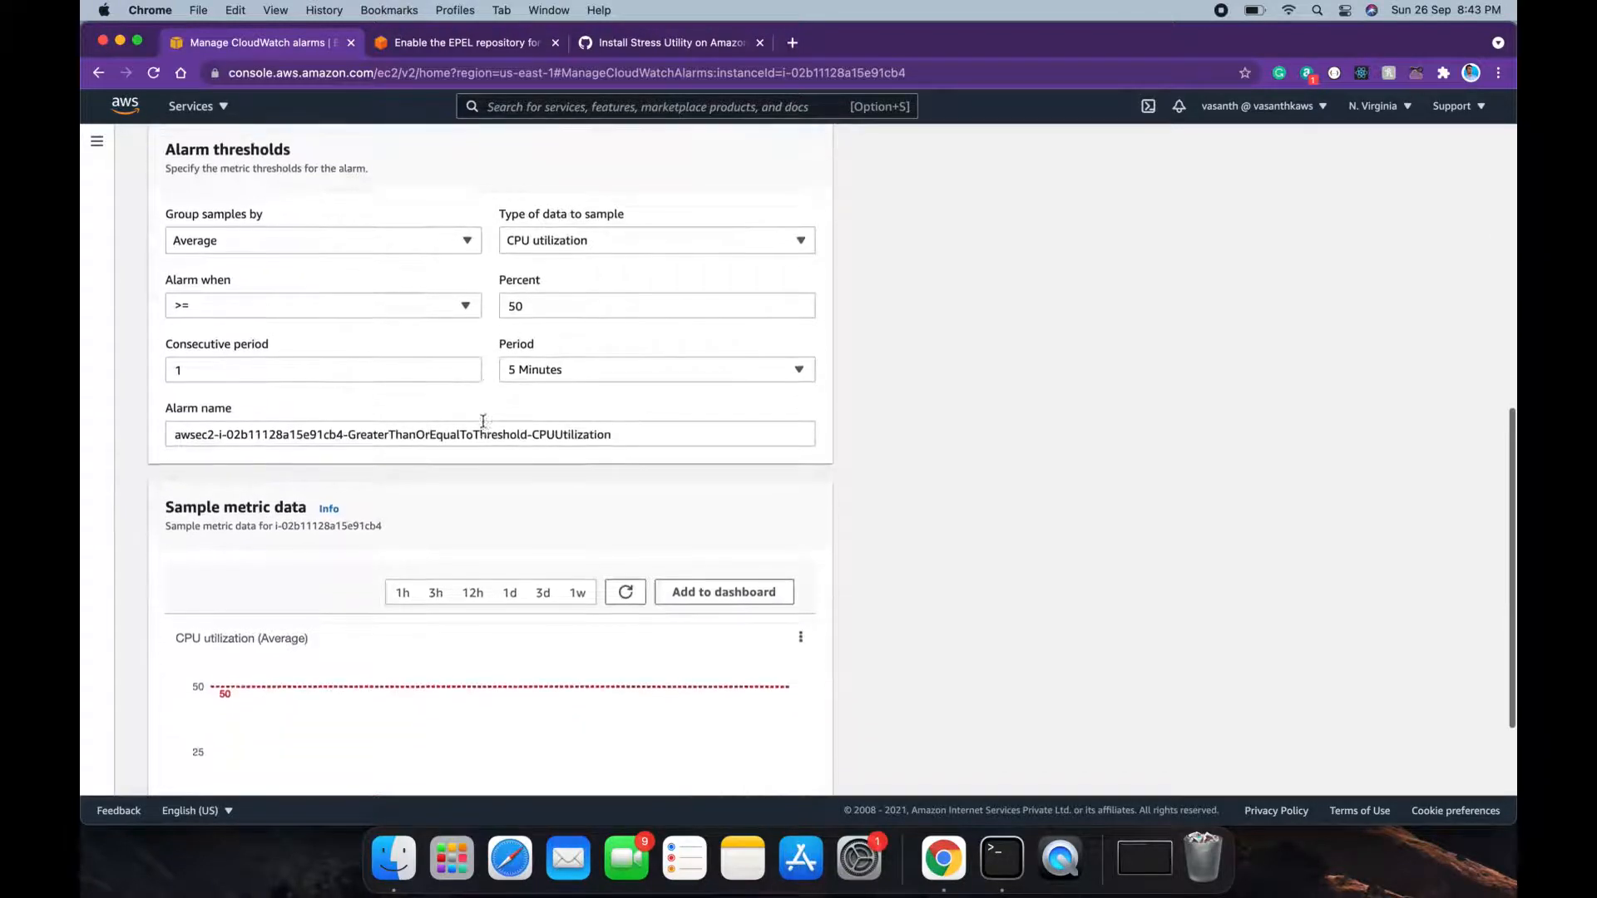
pyautogui.scroll(4, 484, 427)
pyautogui.scroll(5, 485, 426)
pyautogui.scroll(-8, 485, 425)
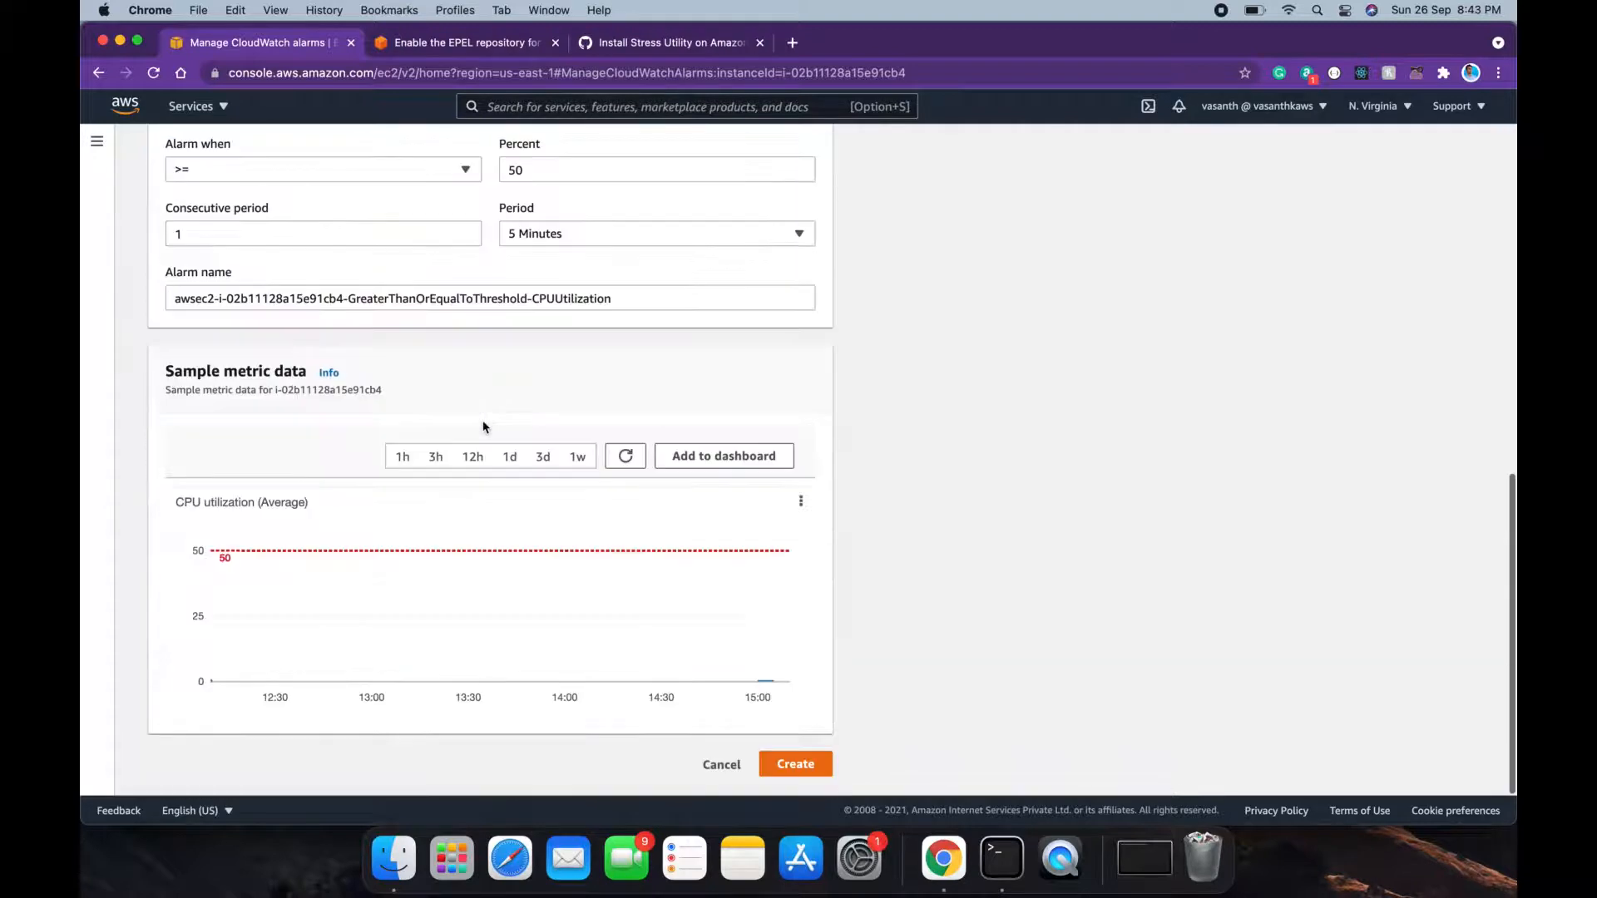
pyautogui.scroll(4, 513, 482)
pyautogui.scroll(-4, 544, 422)
pyautogui.click(773, 762)
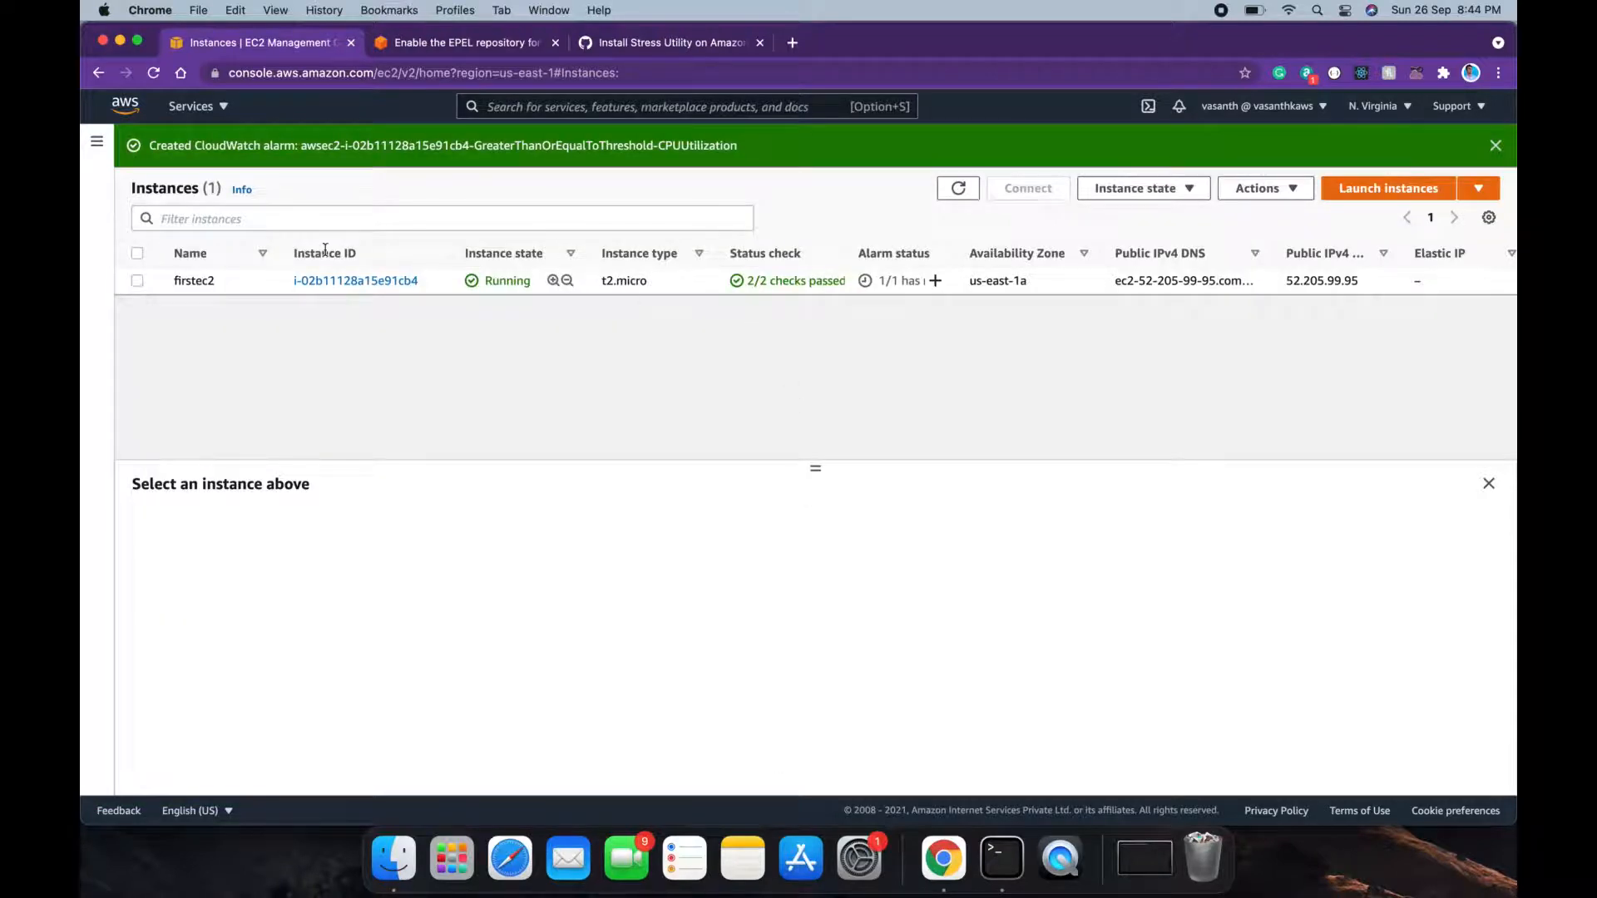
# Step: Copy firstec2's public IPv4 address 52.205.99.95 and switch to Terminal
pyautogui.click(138, 280)
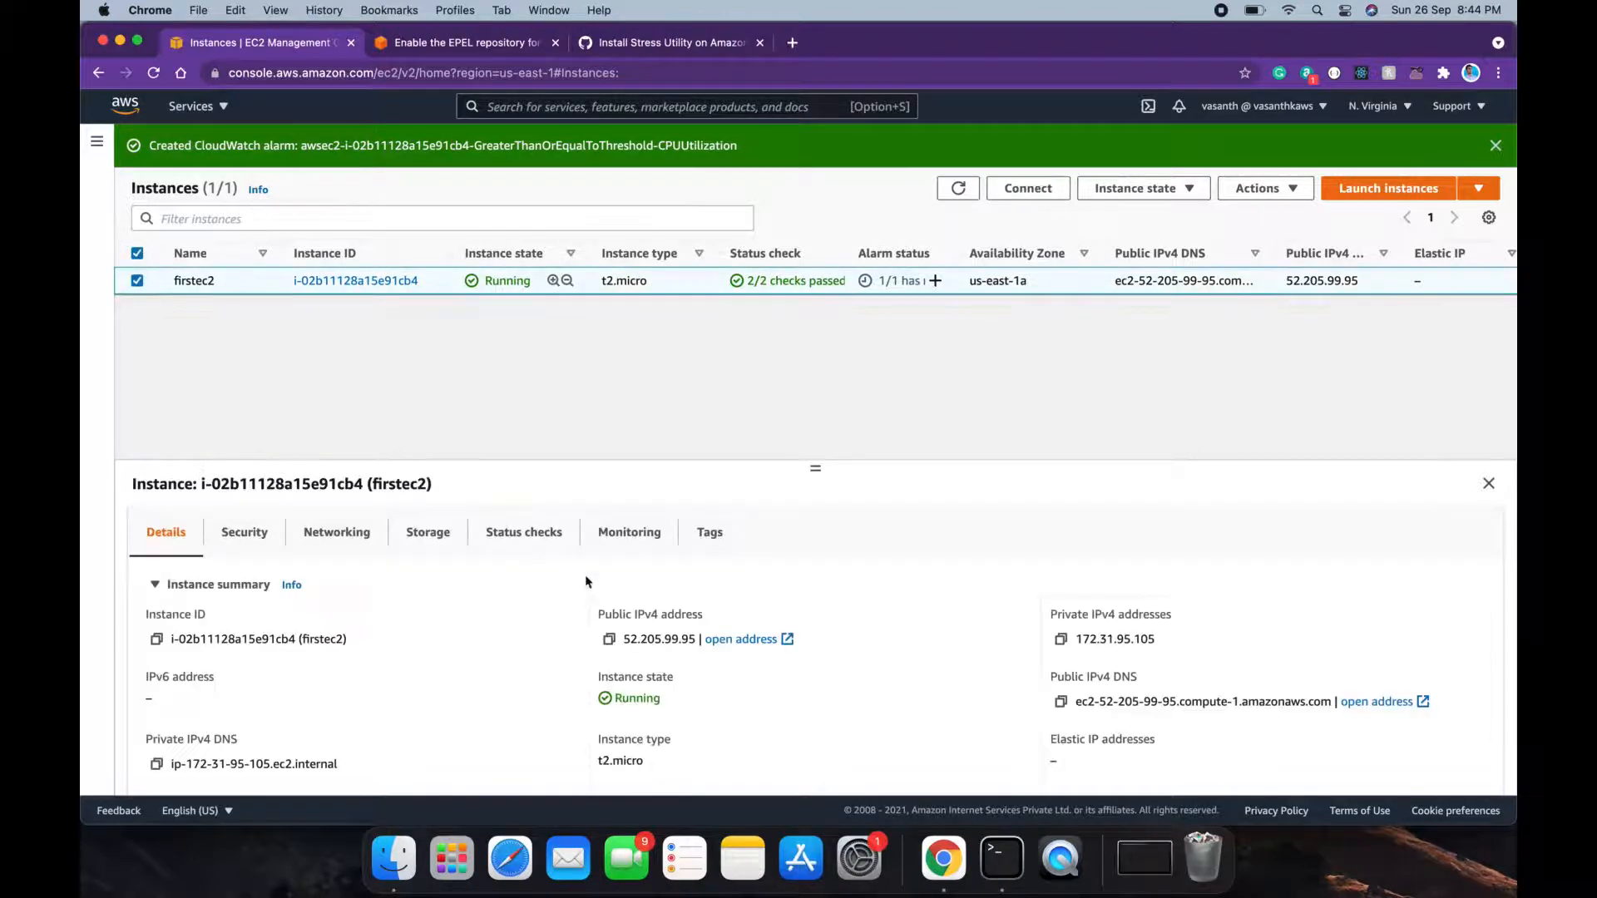
pyautogui.click(625, 639)
pyautogui.moveTo(625, 639); pyautogui.dragTo(693, 639)
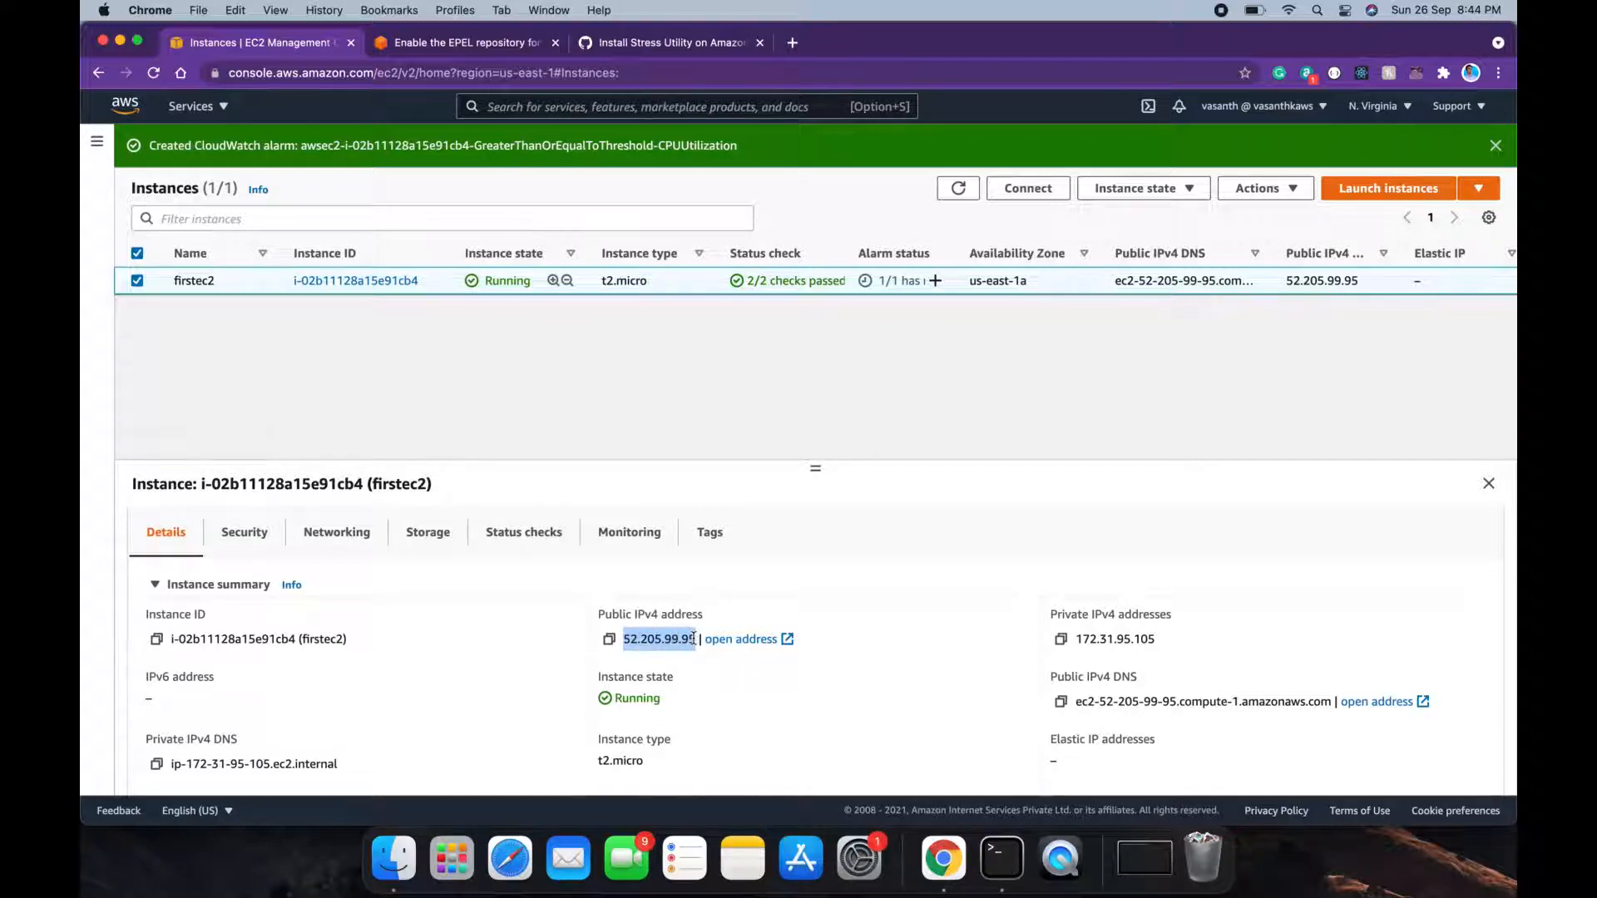
pyautogui.press('super+c')
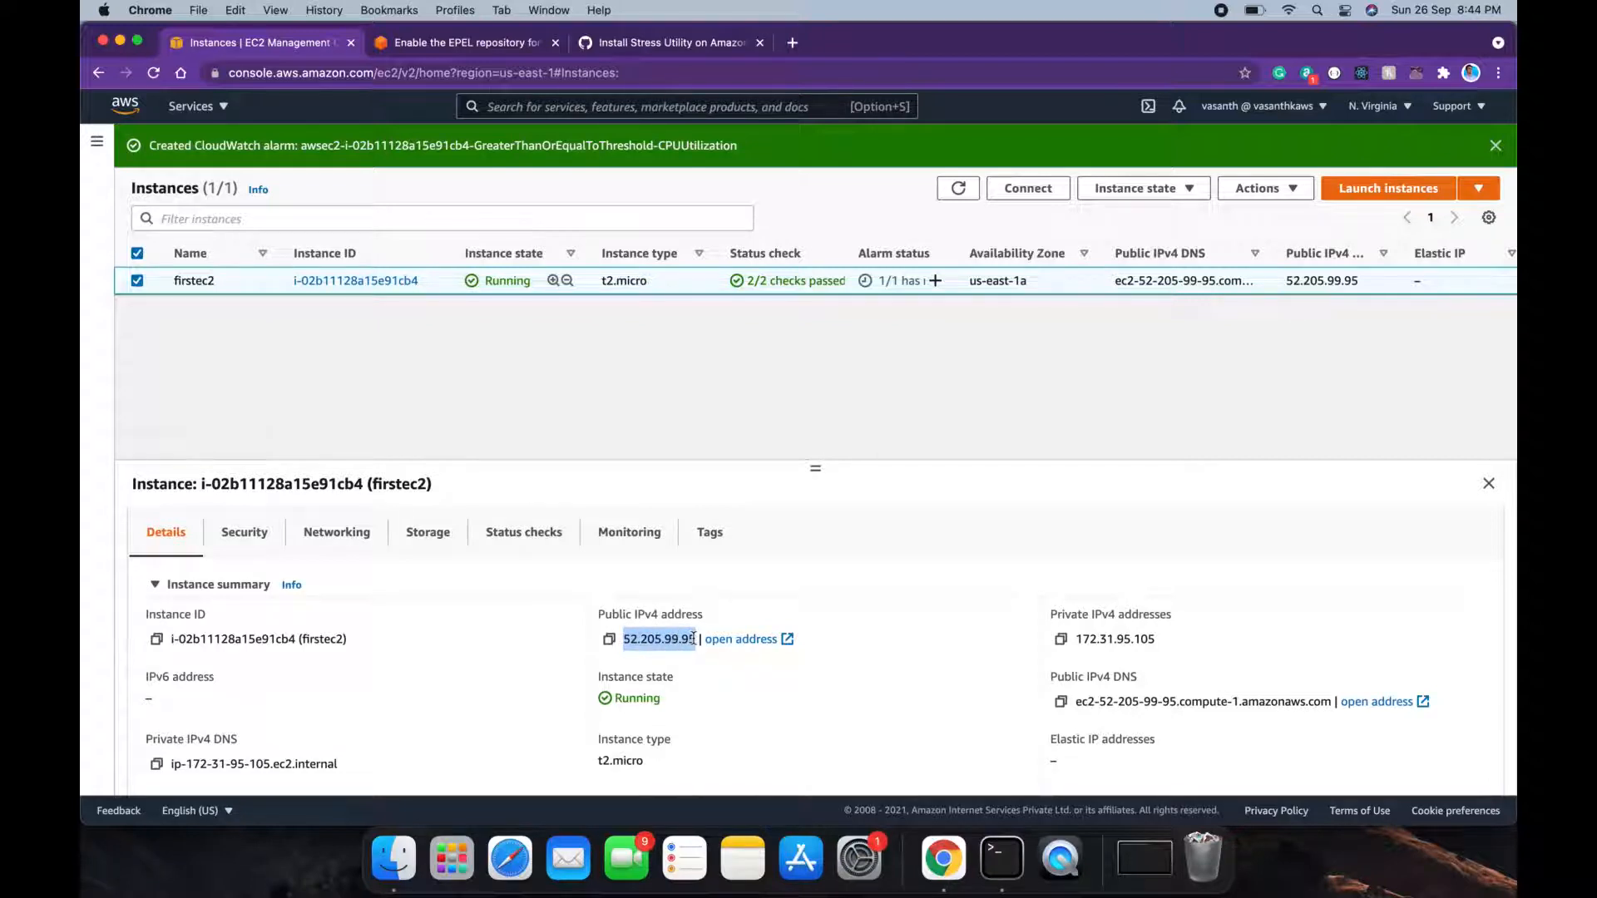
pyautogui.click(986, 858)
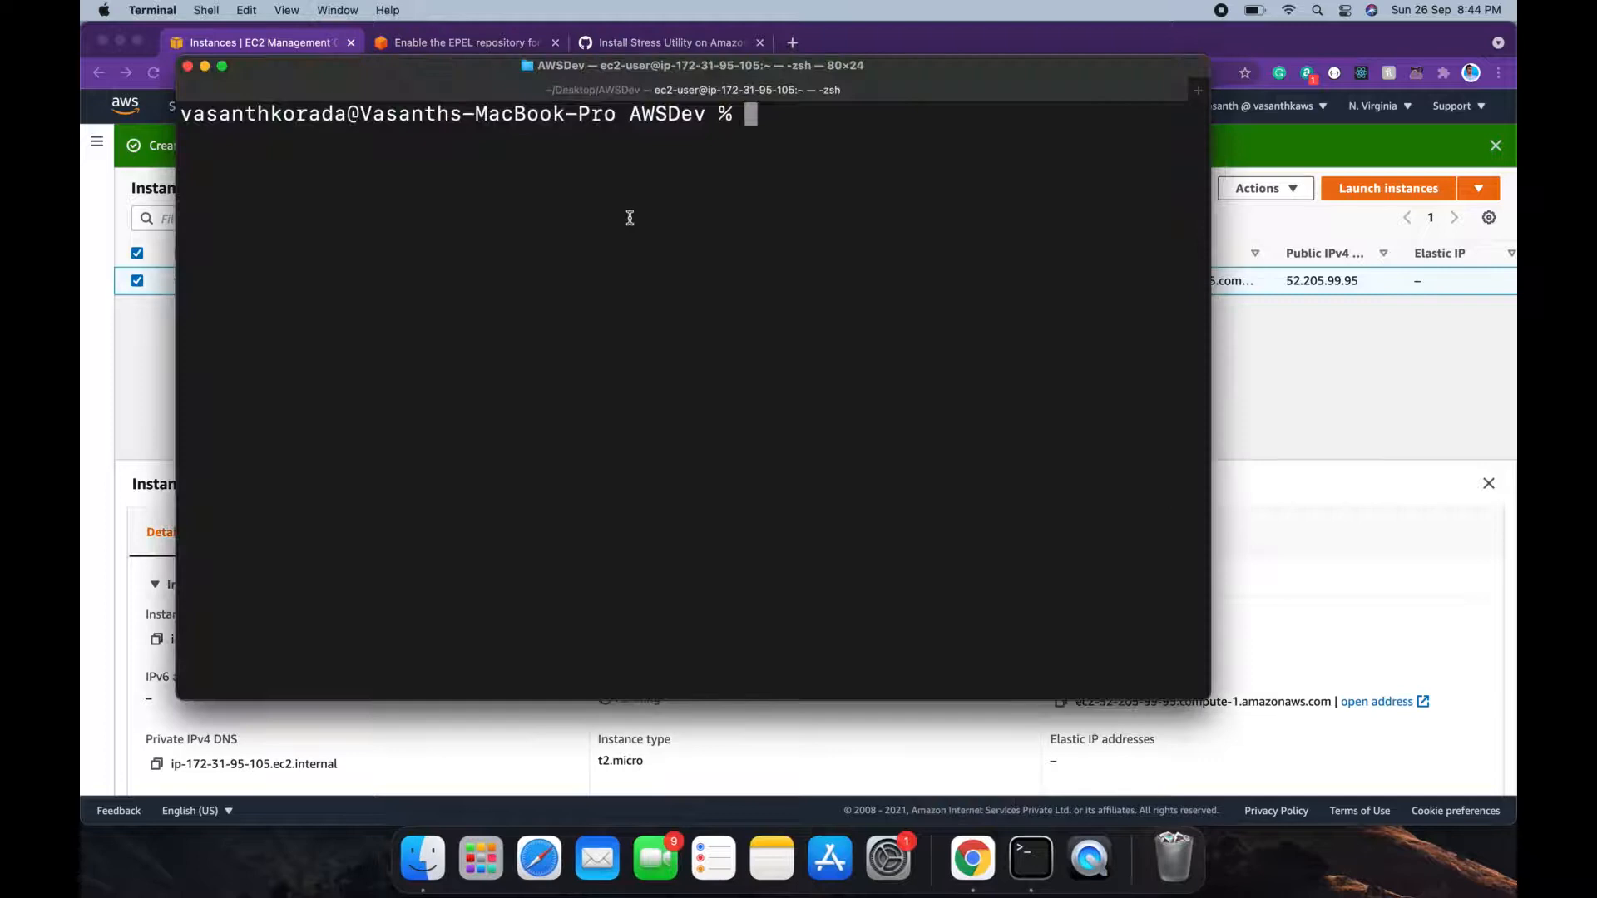
# Step: SSH into 52.205.99.95 as ec2-user using the firstec2key.cer key
pyautogui.write('ssh -i first')
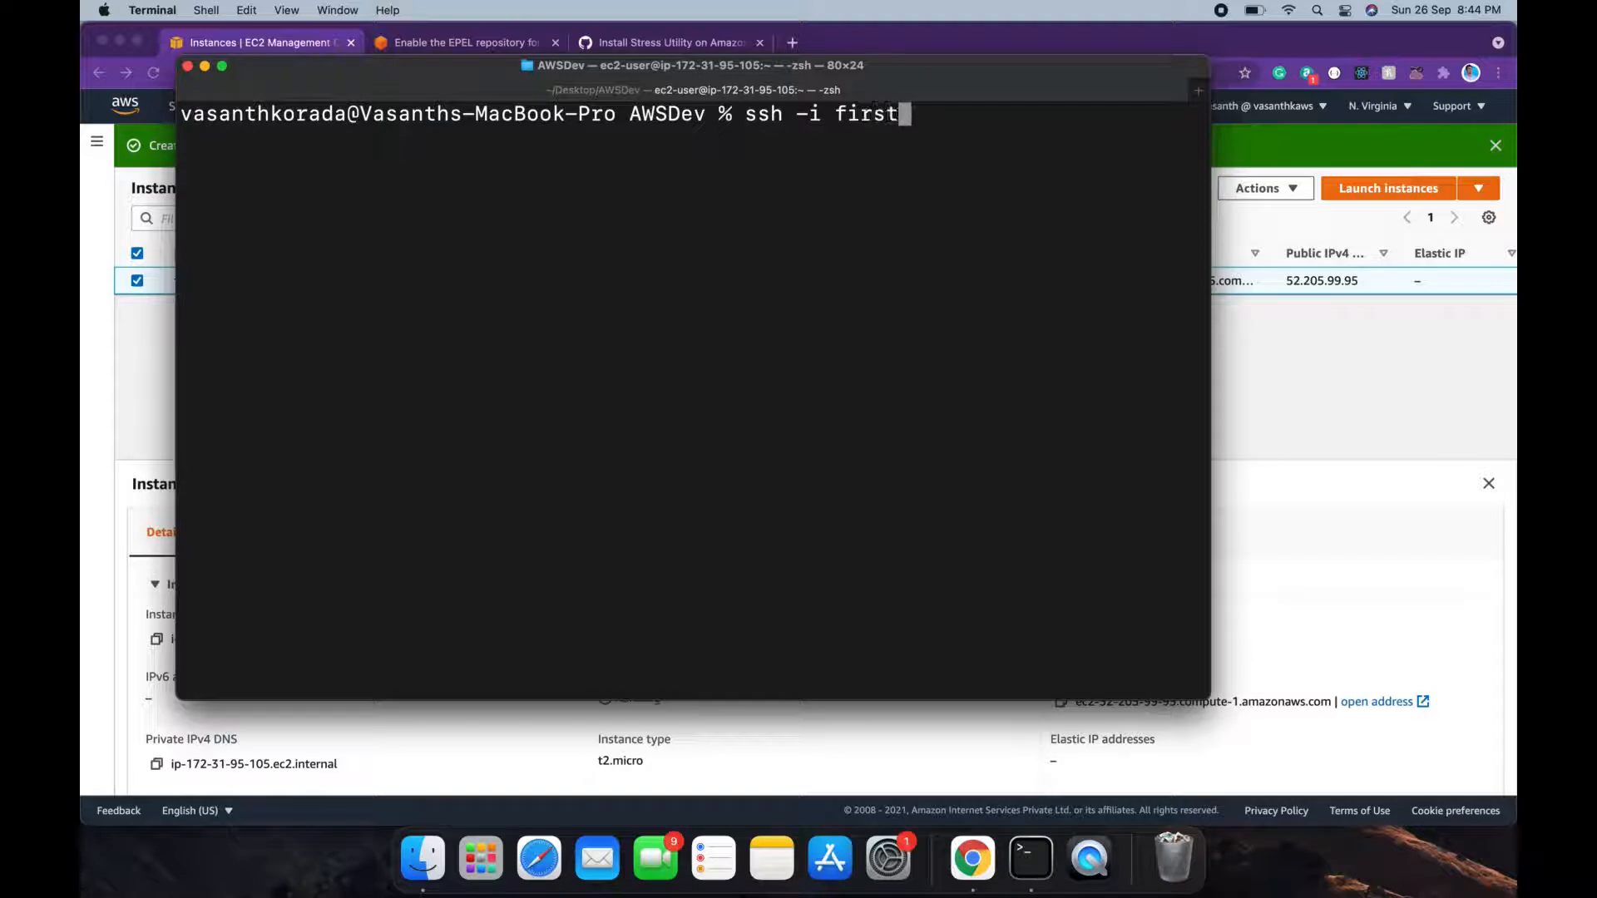
pyautogui.press('Tab')
pyautogui.write('ec')
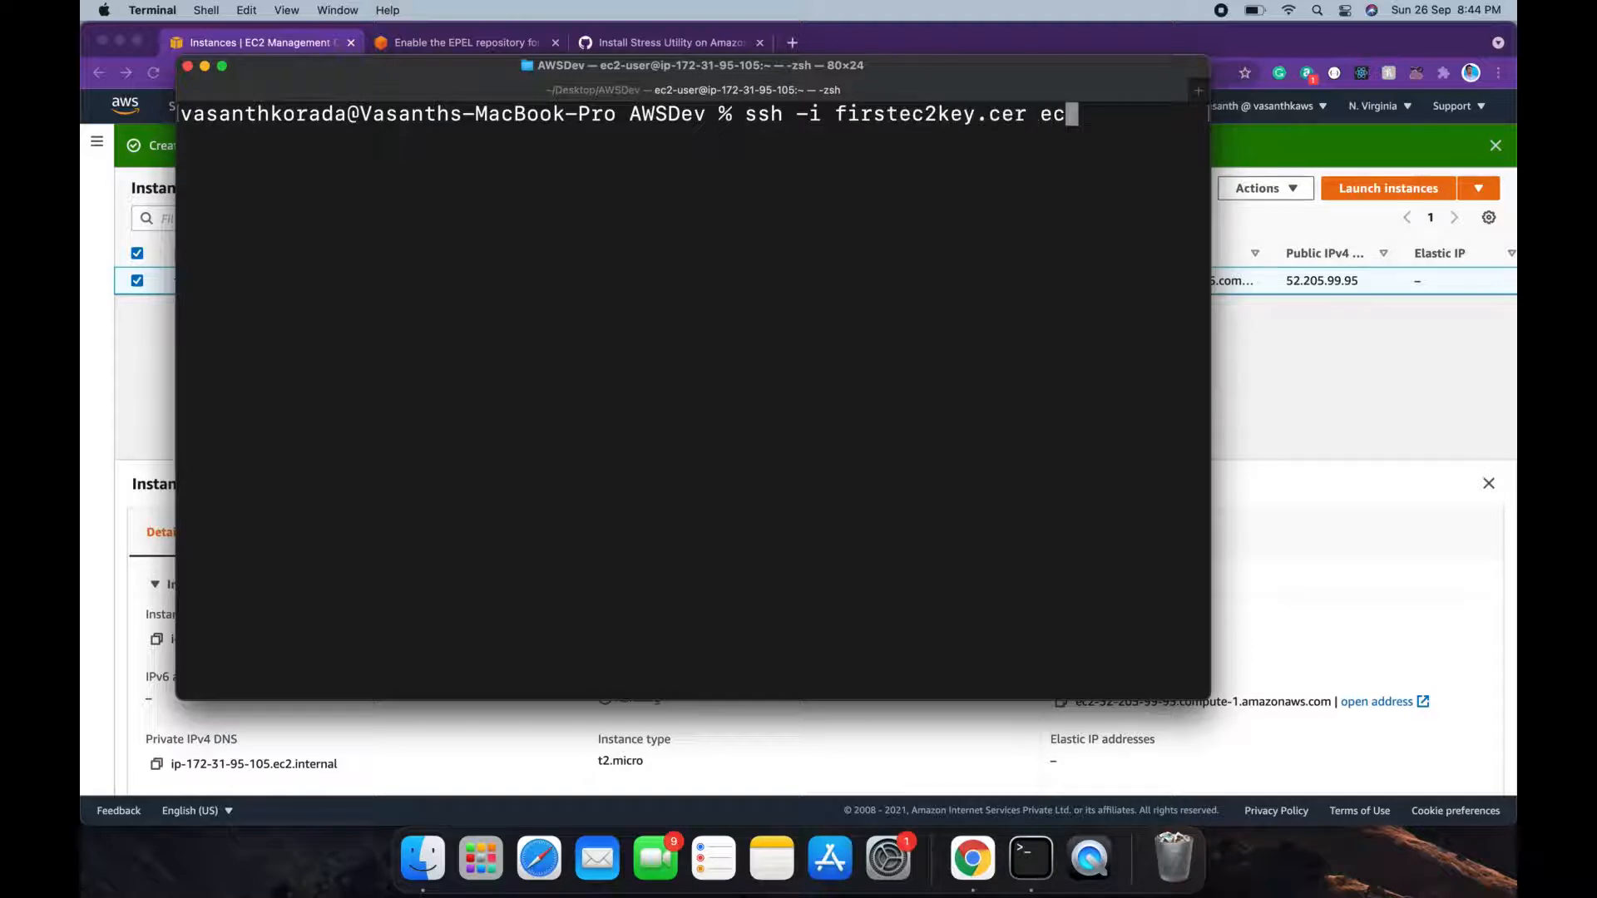
pyautogui.write('2-user@')
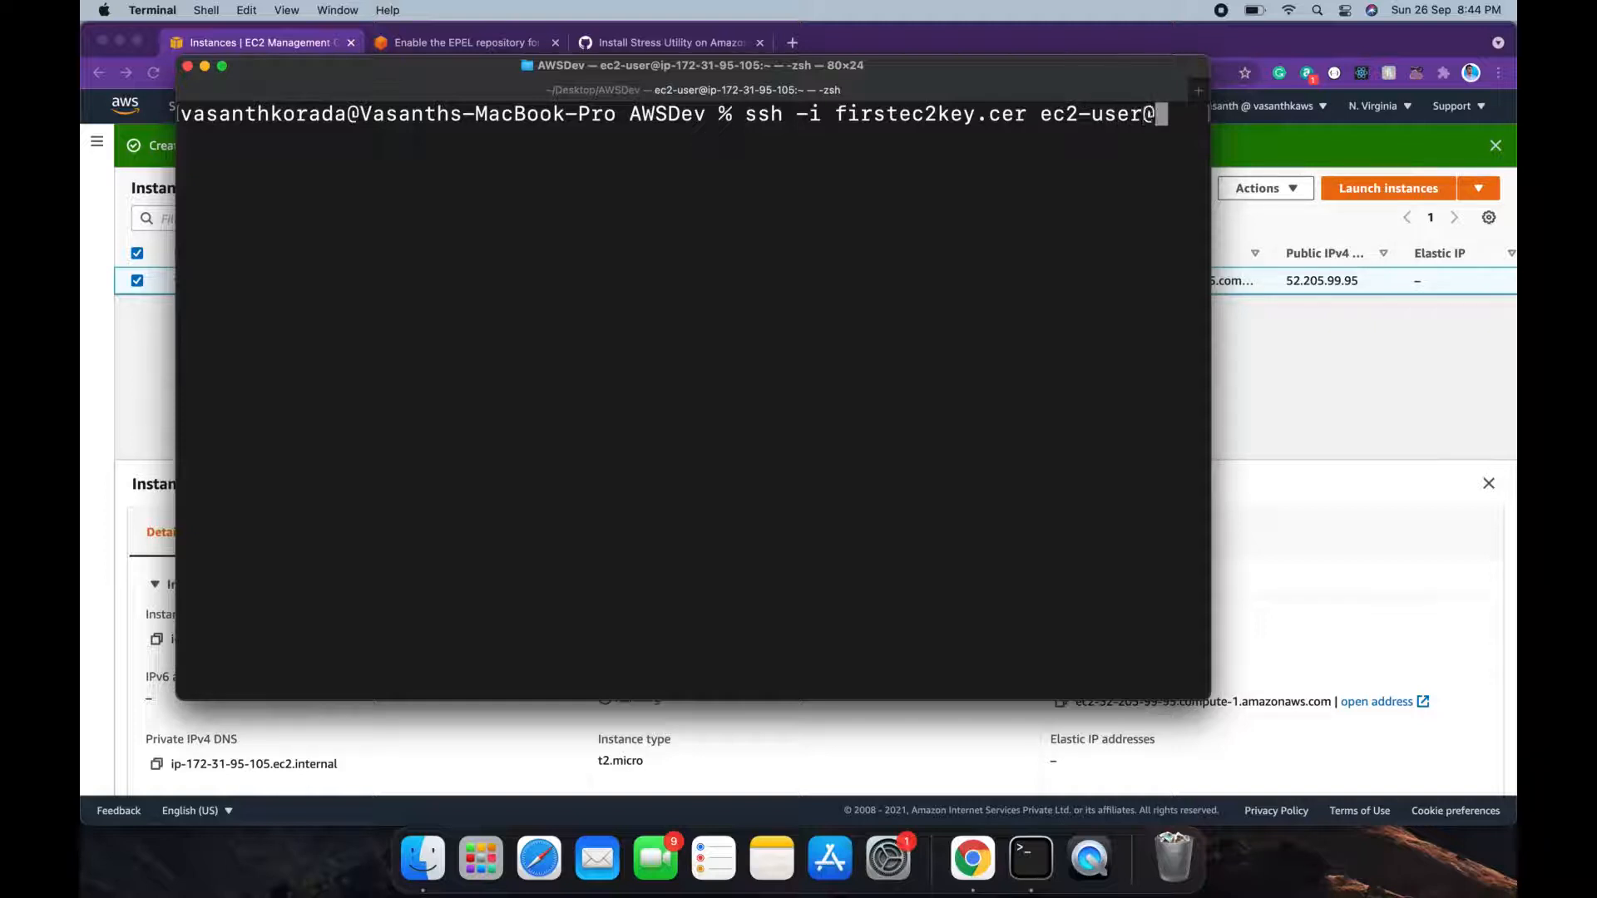
pyautogui.write('52.205.99.95')
pyautogui.press('Return')
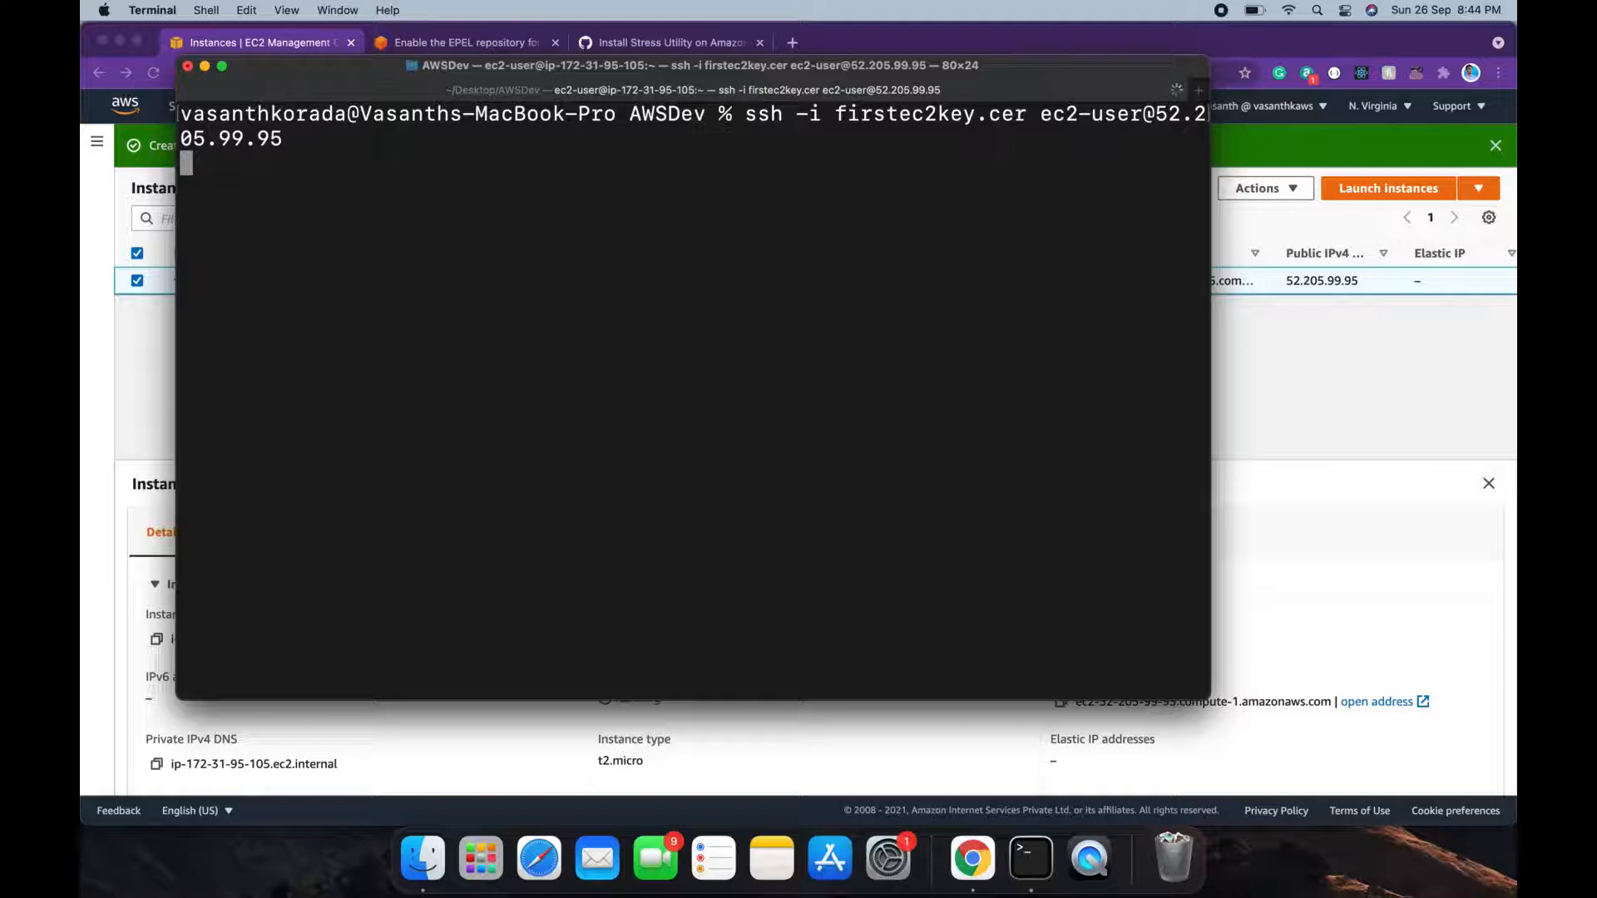
# Step: Enlarge the terminal to 88x26, clear the screen, and return to the EC2 console
pyautogui.moveTo(1207, 700); pyautogui.dragTo(1307, 743)
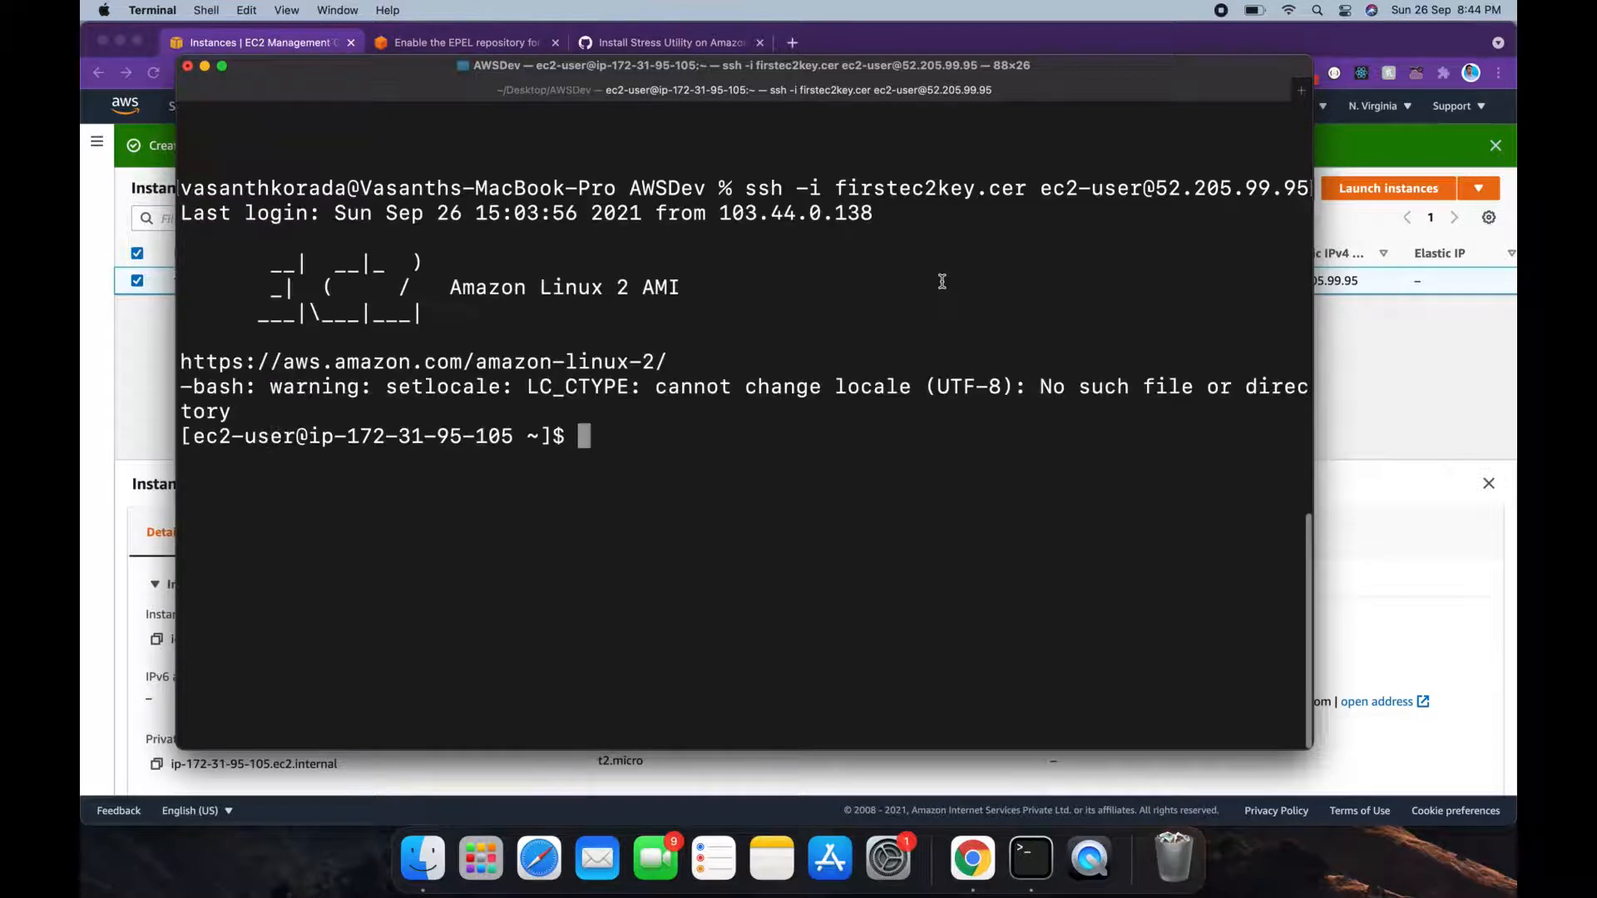
pyautogui.write('clear')
pyautogui.press('Return')
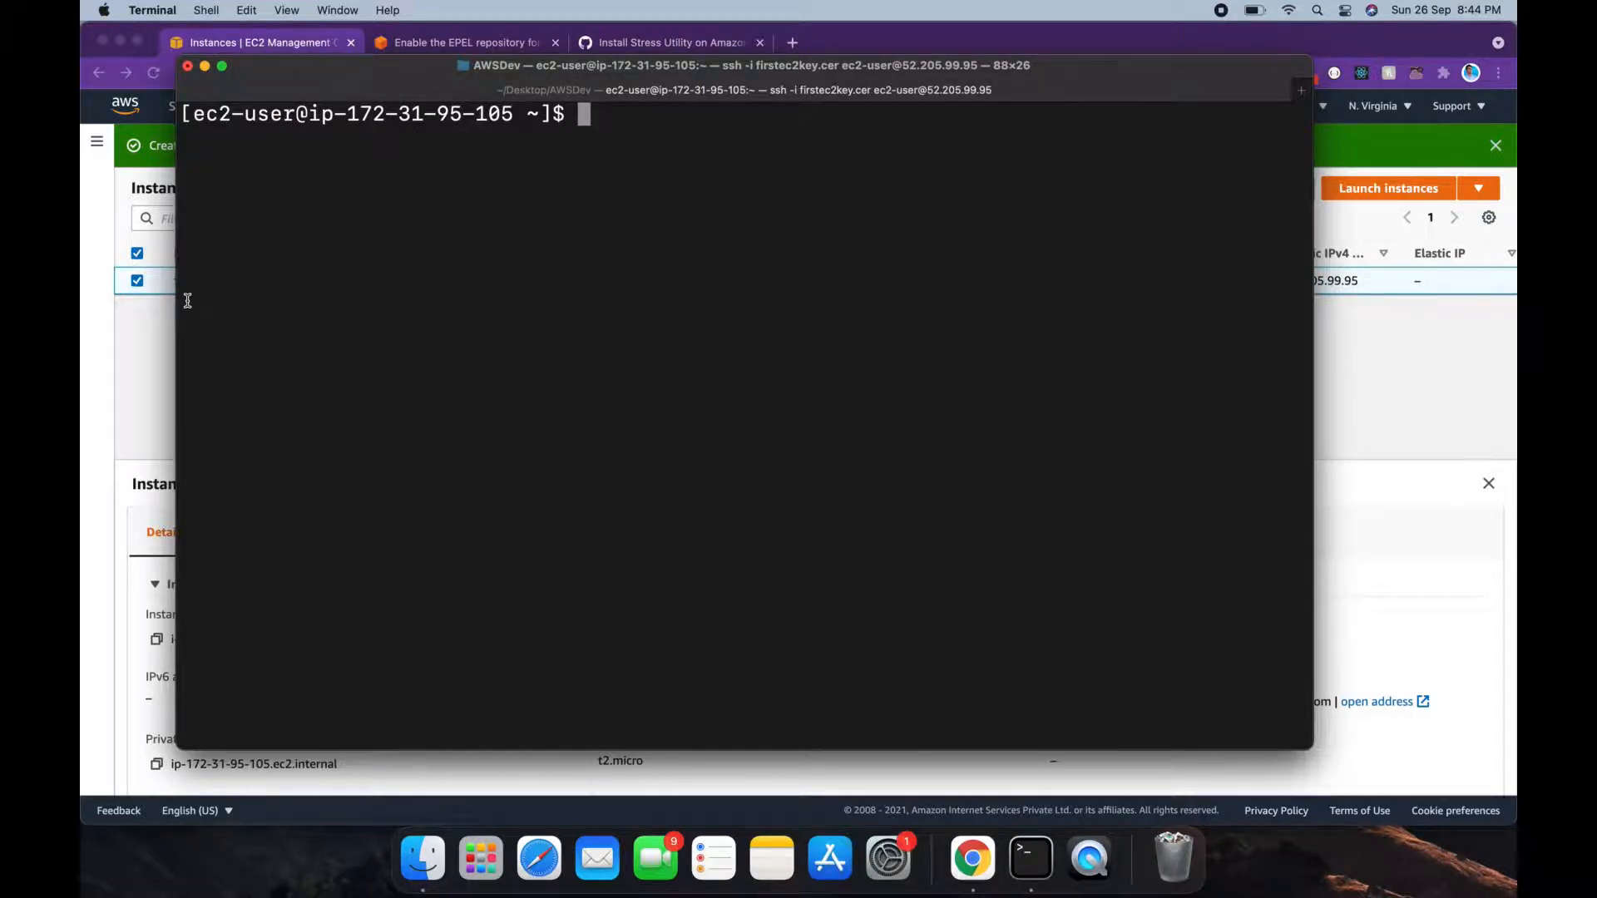
pyautogui.click(166, 321)
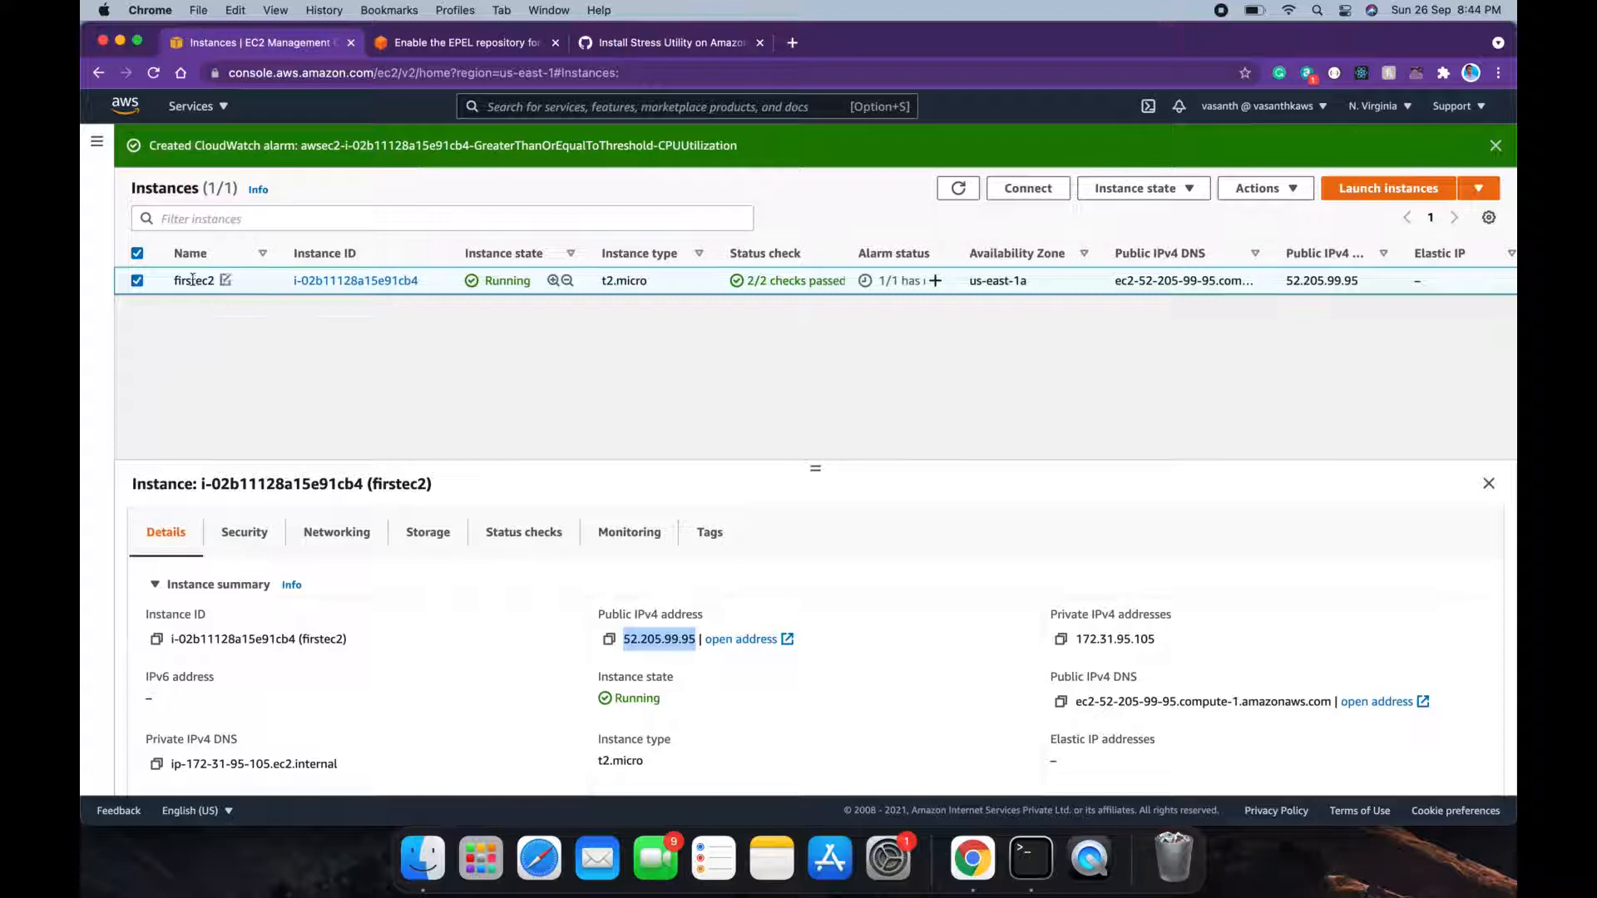
# Step: Review the EPEL article, highlighting 'Extra Packages for Enterprise Linux (EPEL)'
pyautogui.click(468, 43)
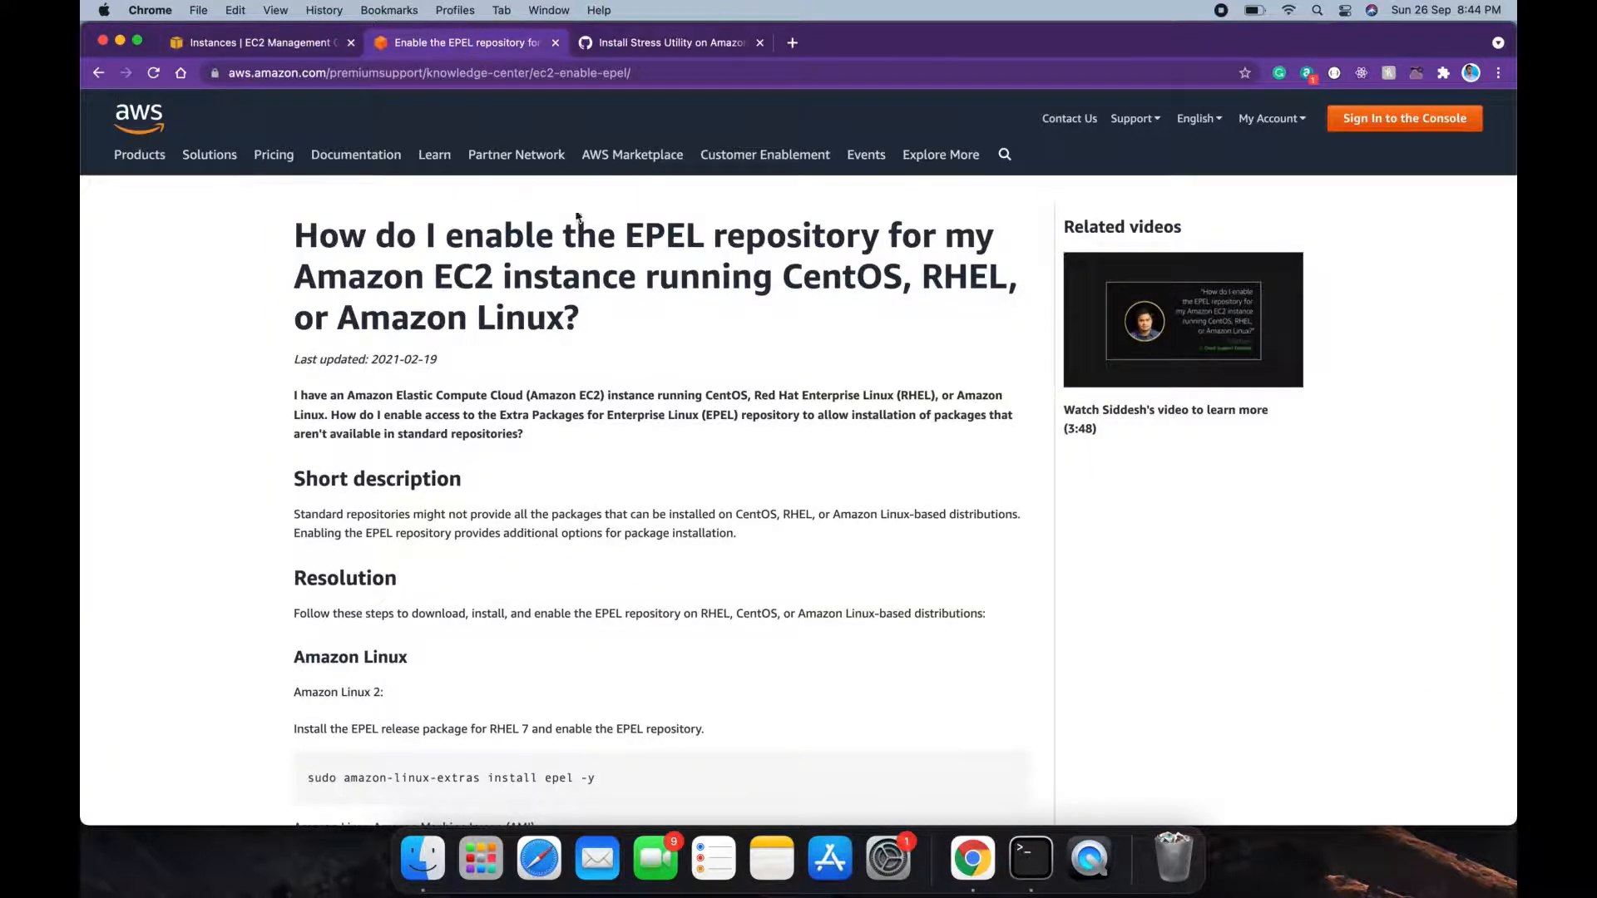
pyautogui.click(628, 234)
pyautogui.moveTo(628, 234); pyautogui.dragTo(704, 235)
pyautogui.moveTo(501, 415); pyautogui.dragTo(738, 416)
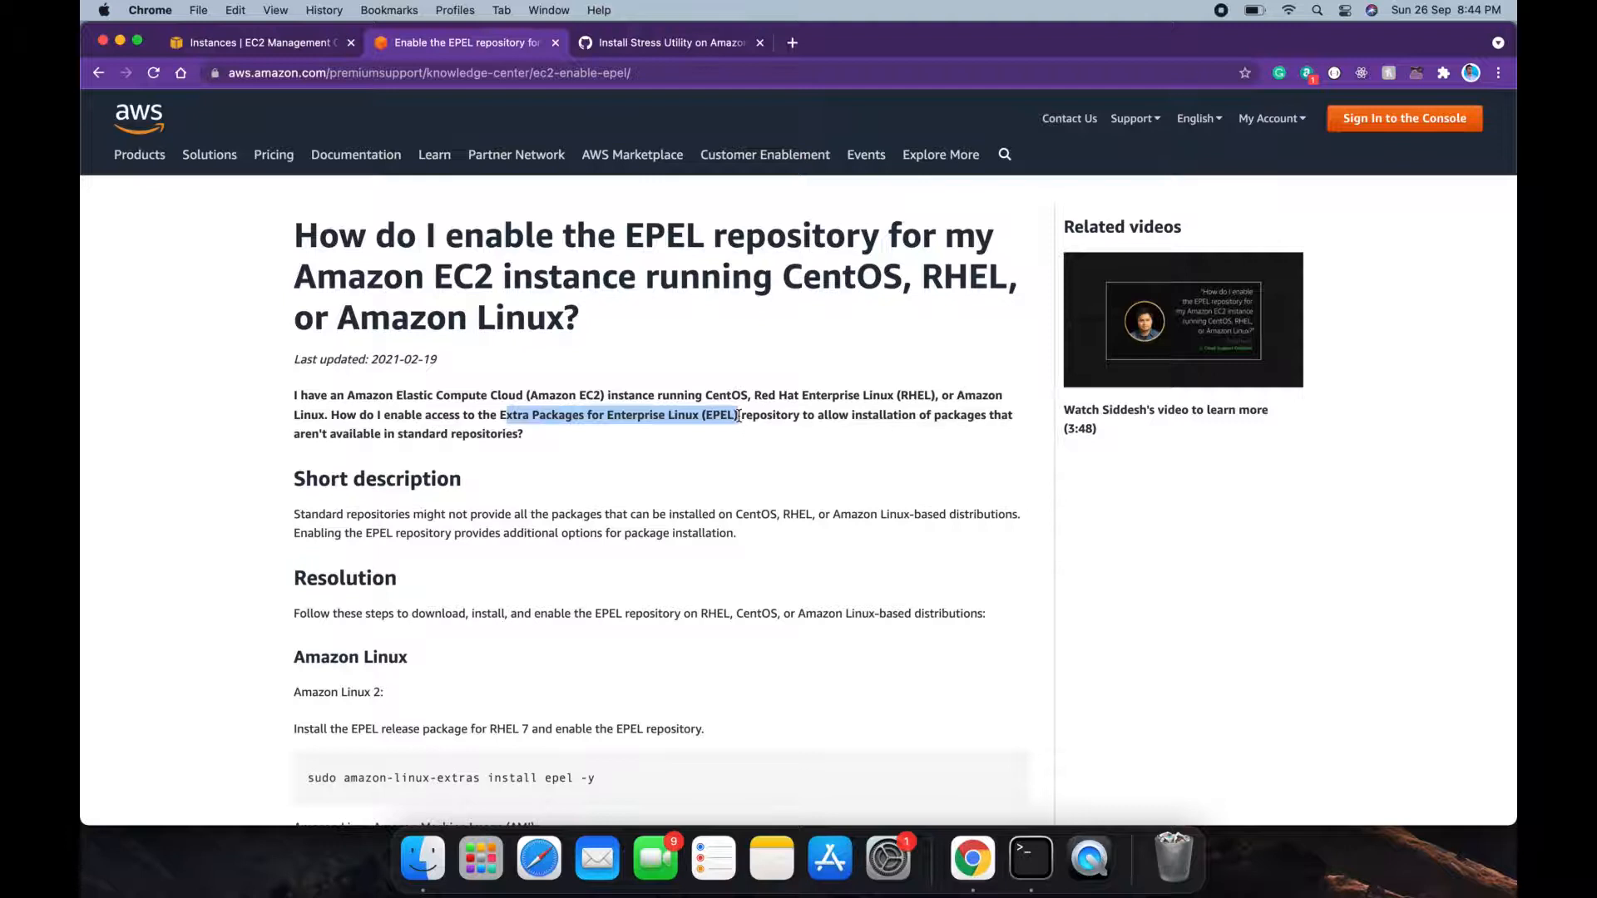
# Step: Review the Install Stress Utility gist's stress install line, then return to the EC2 tab
pyautogui.click(699, 42)
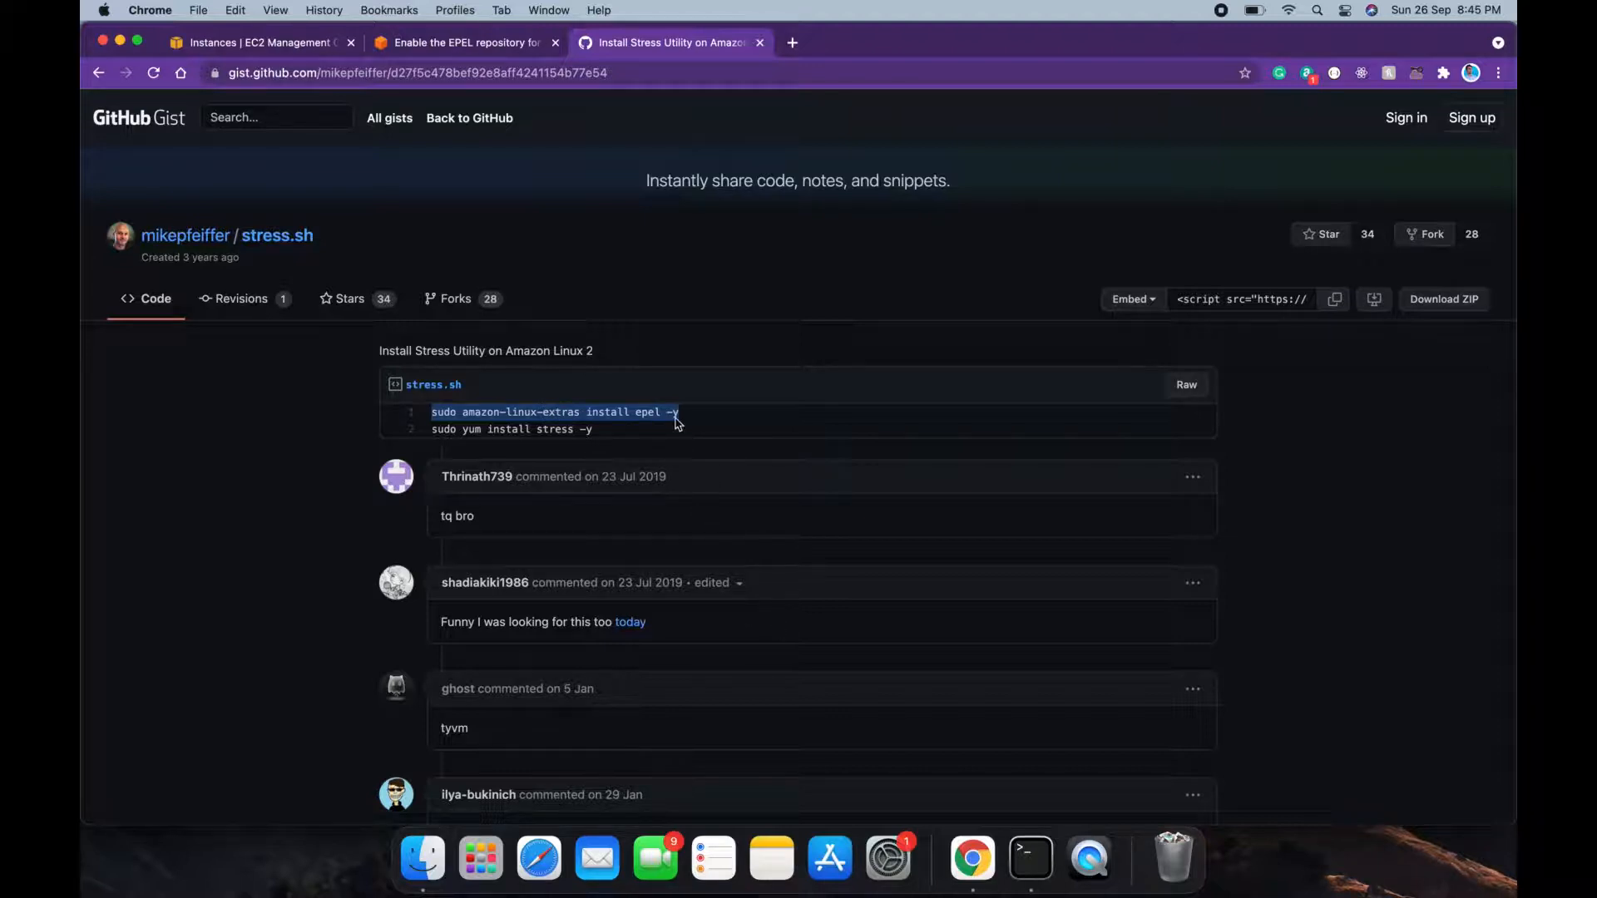
pyautogui.moveTo(626, 434); pyautogui.dragTo(544, 428)
pyautogui.doubleClick(545, 429)
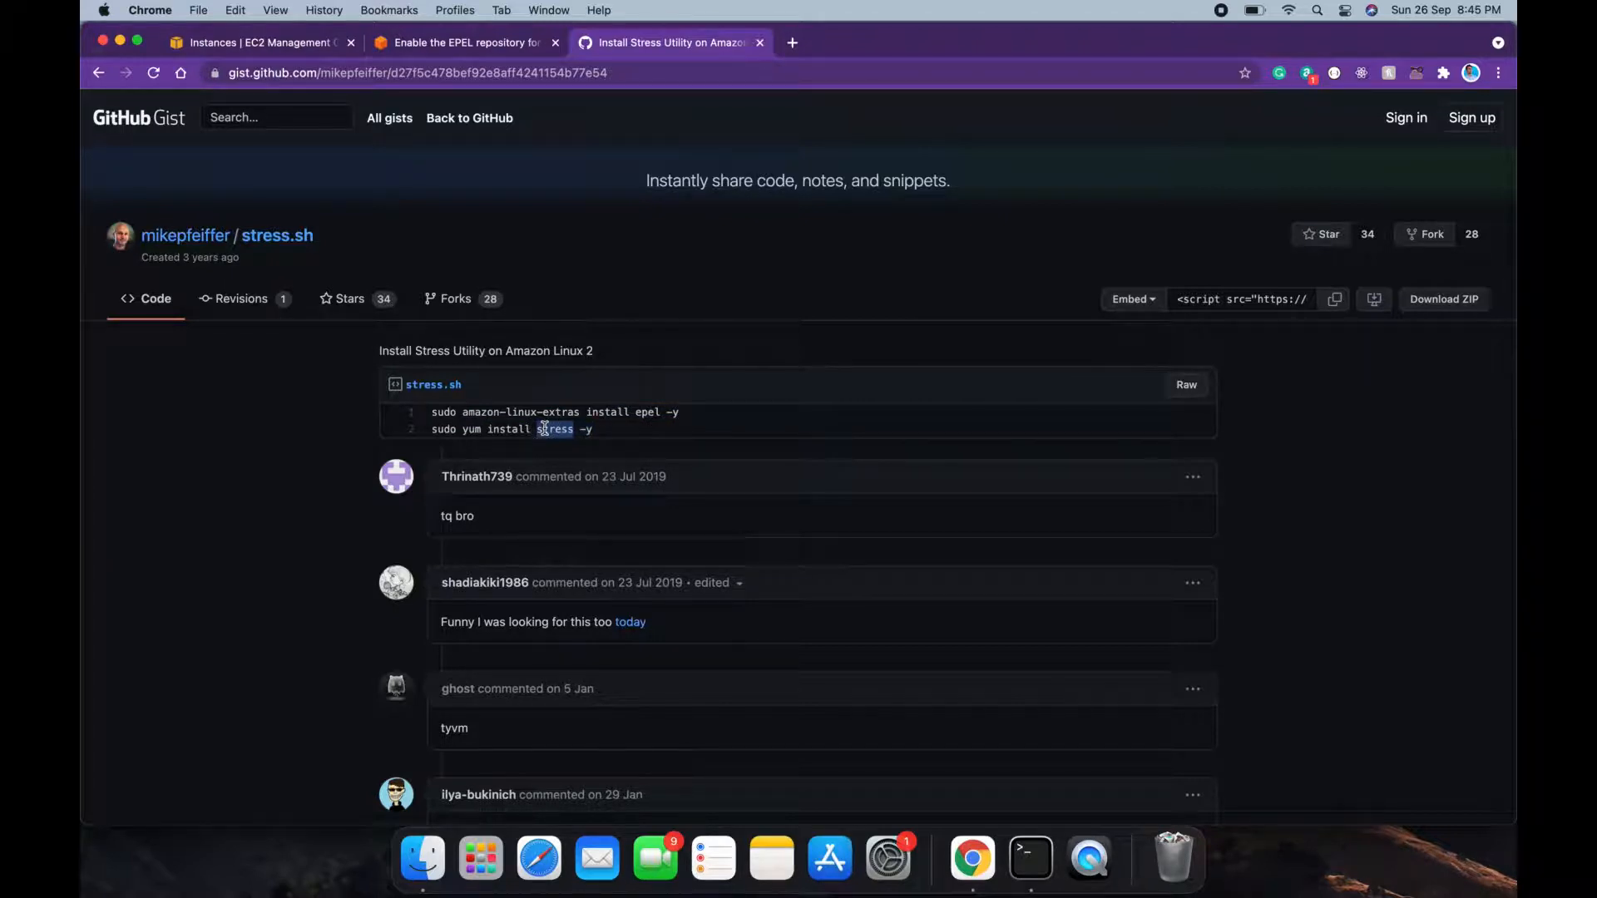
pyautogui.click(301, 46)
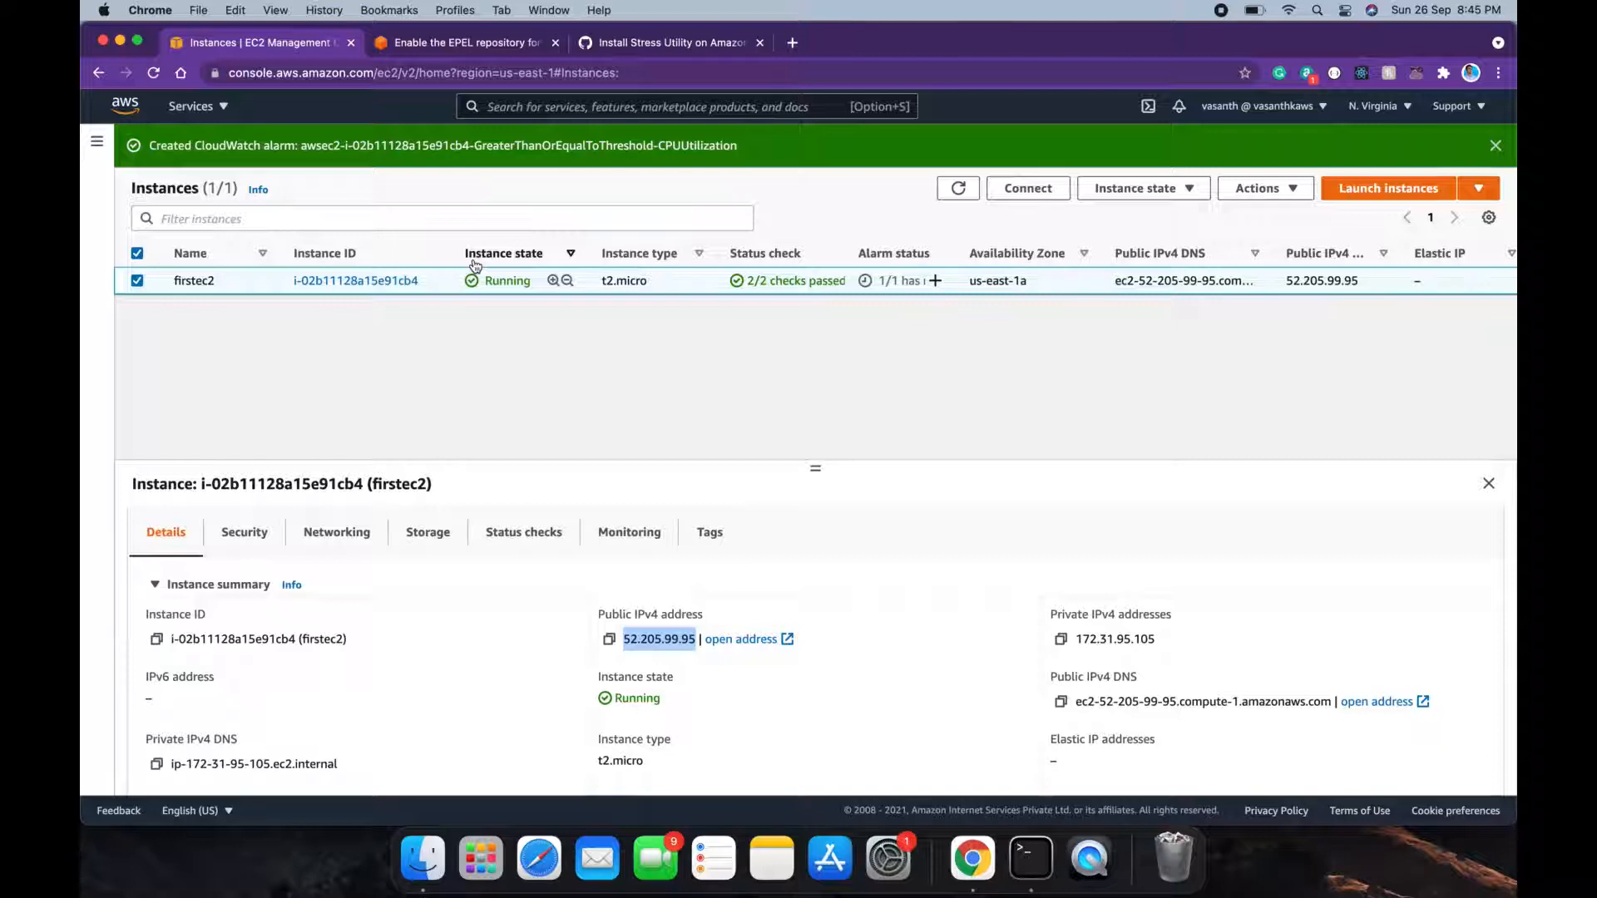
# Step: Paste and run 'sudo amazon-linux-extras install epel -y' in the SSH session
pyautogui.click(1032, 870)
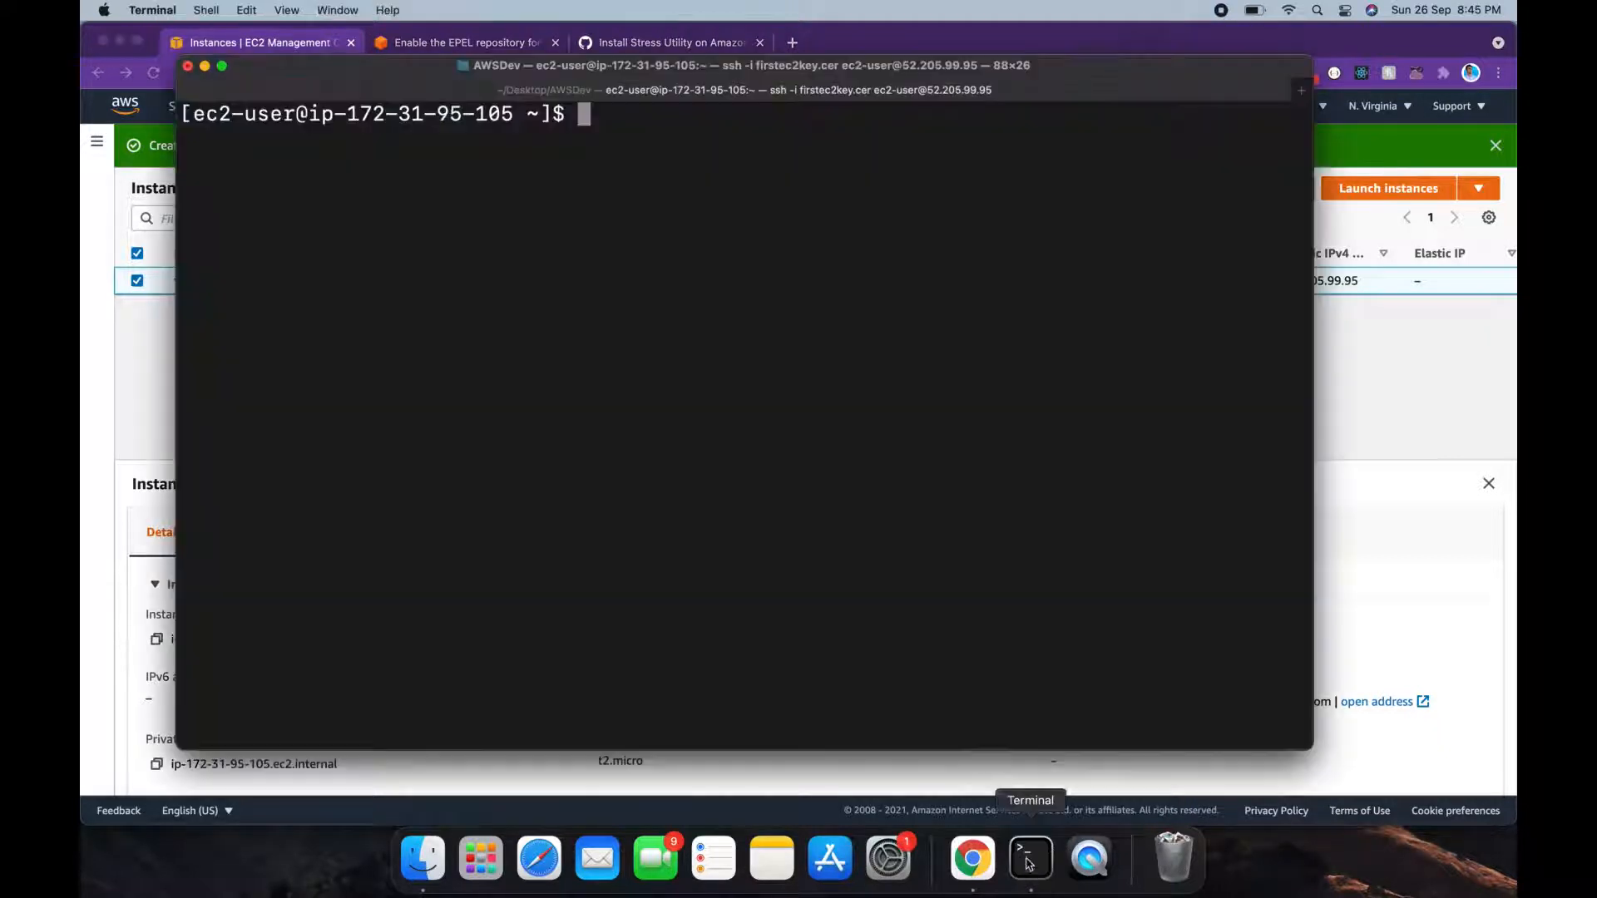
pyautogui.press('Return')
pyautogui.write('sudo amazon-linux-extras install epel -y')
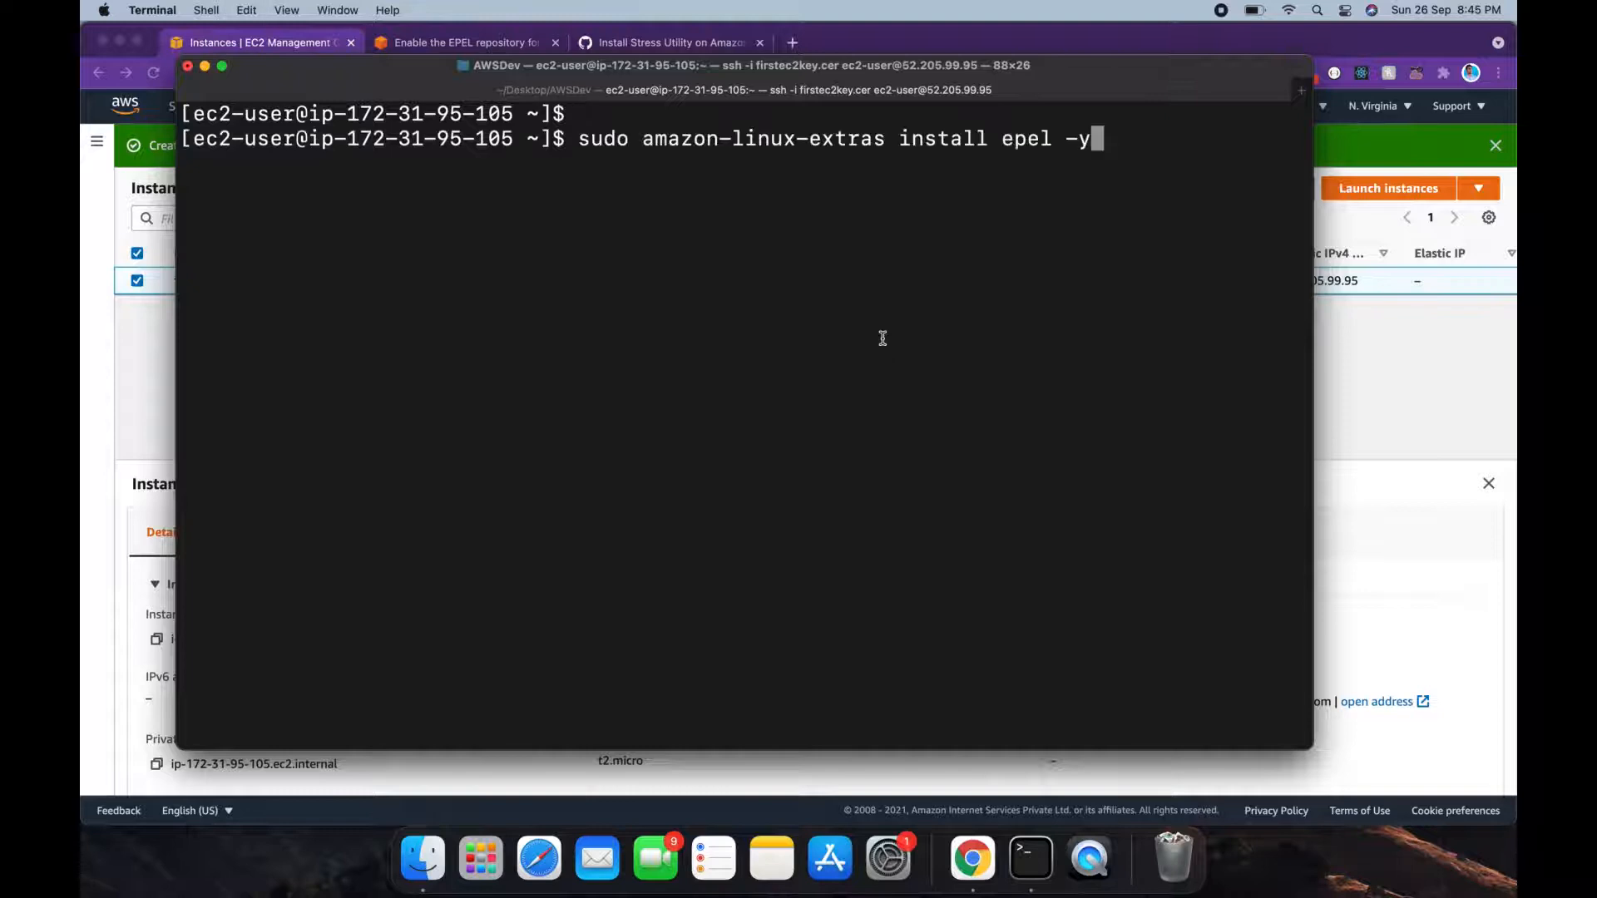
pyautogui.press('Return')
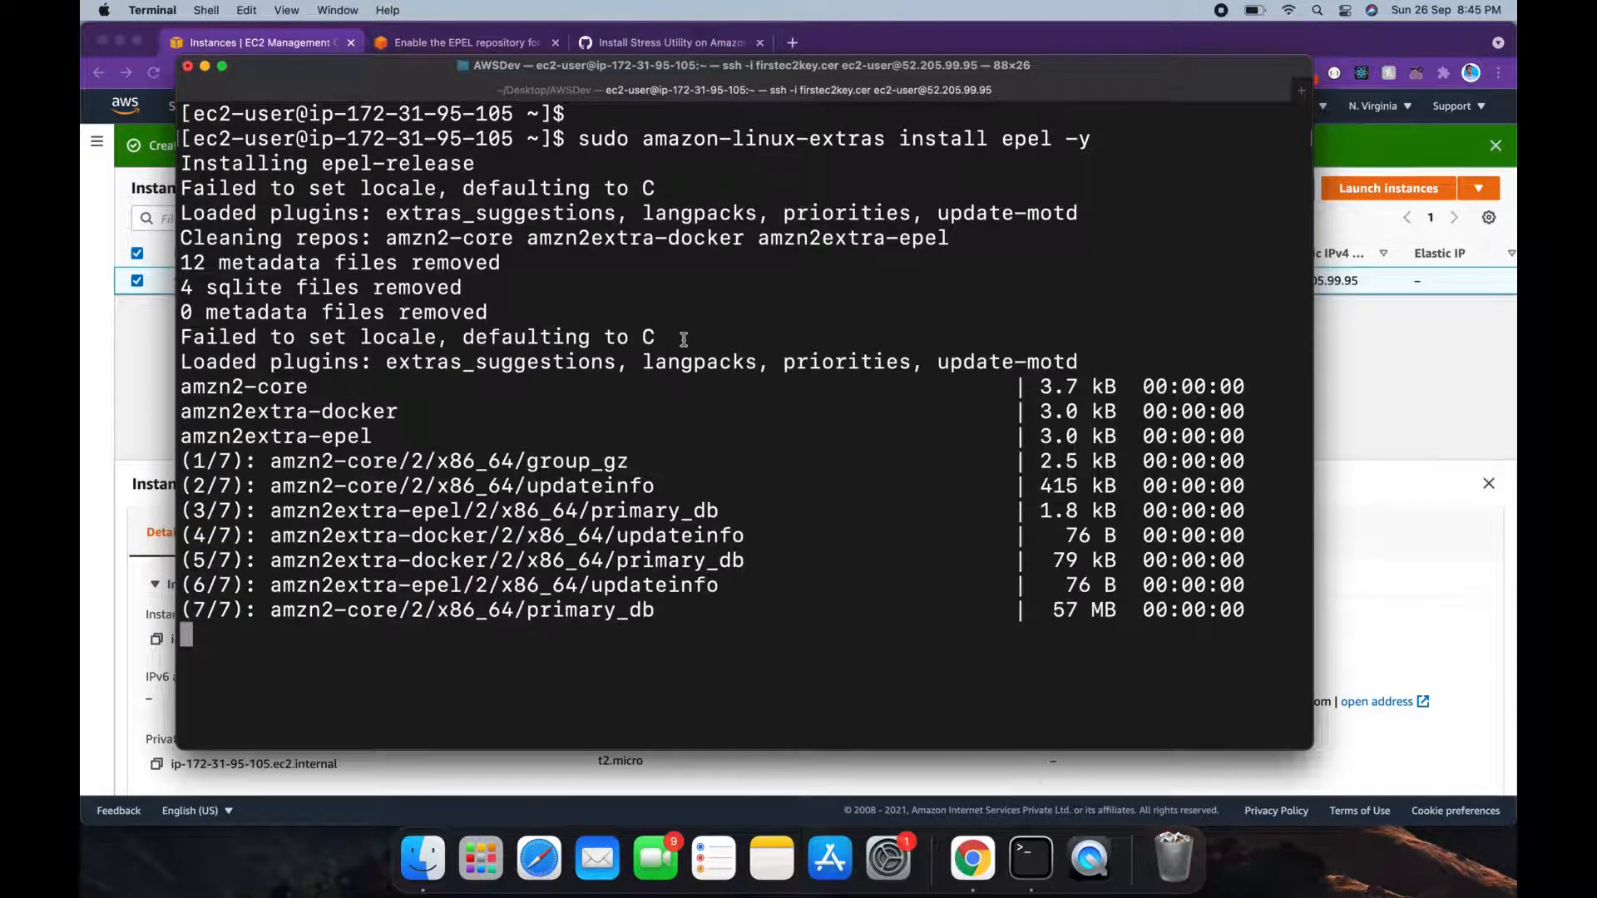
# Step: Copy 'sudo yum install stress -y' from the gist and paste it at the Terminal prompt
pyautogui.click(1367, 406)
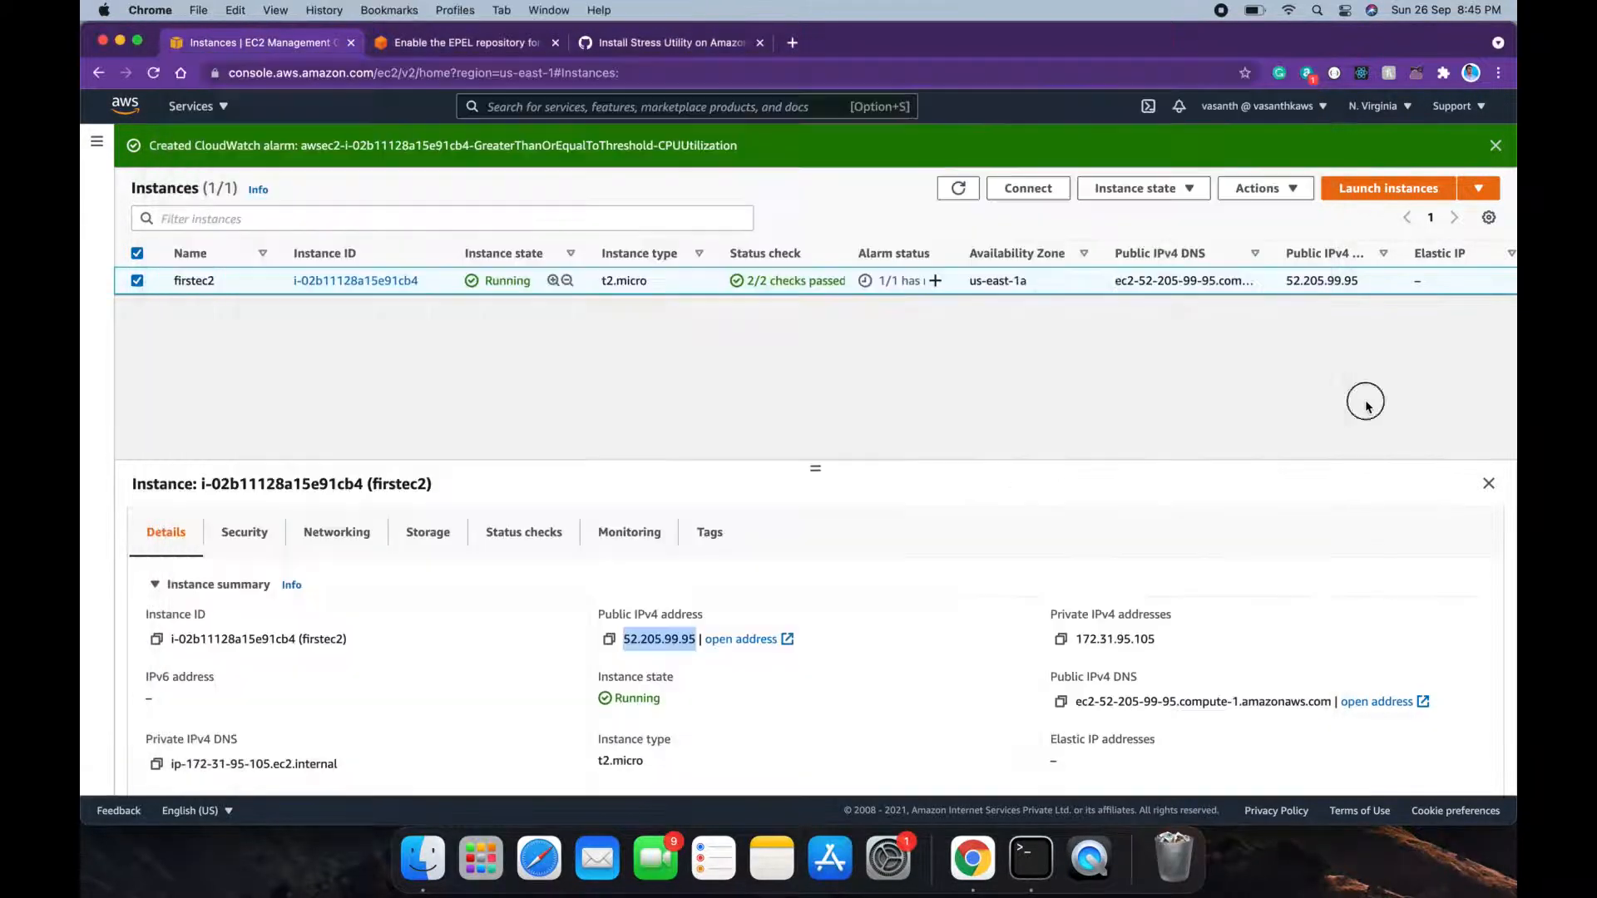
pyautogui.click(689, 45)
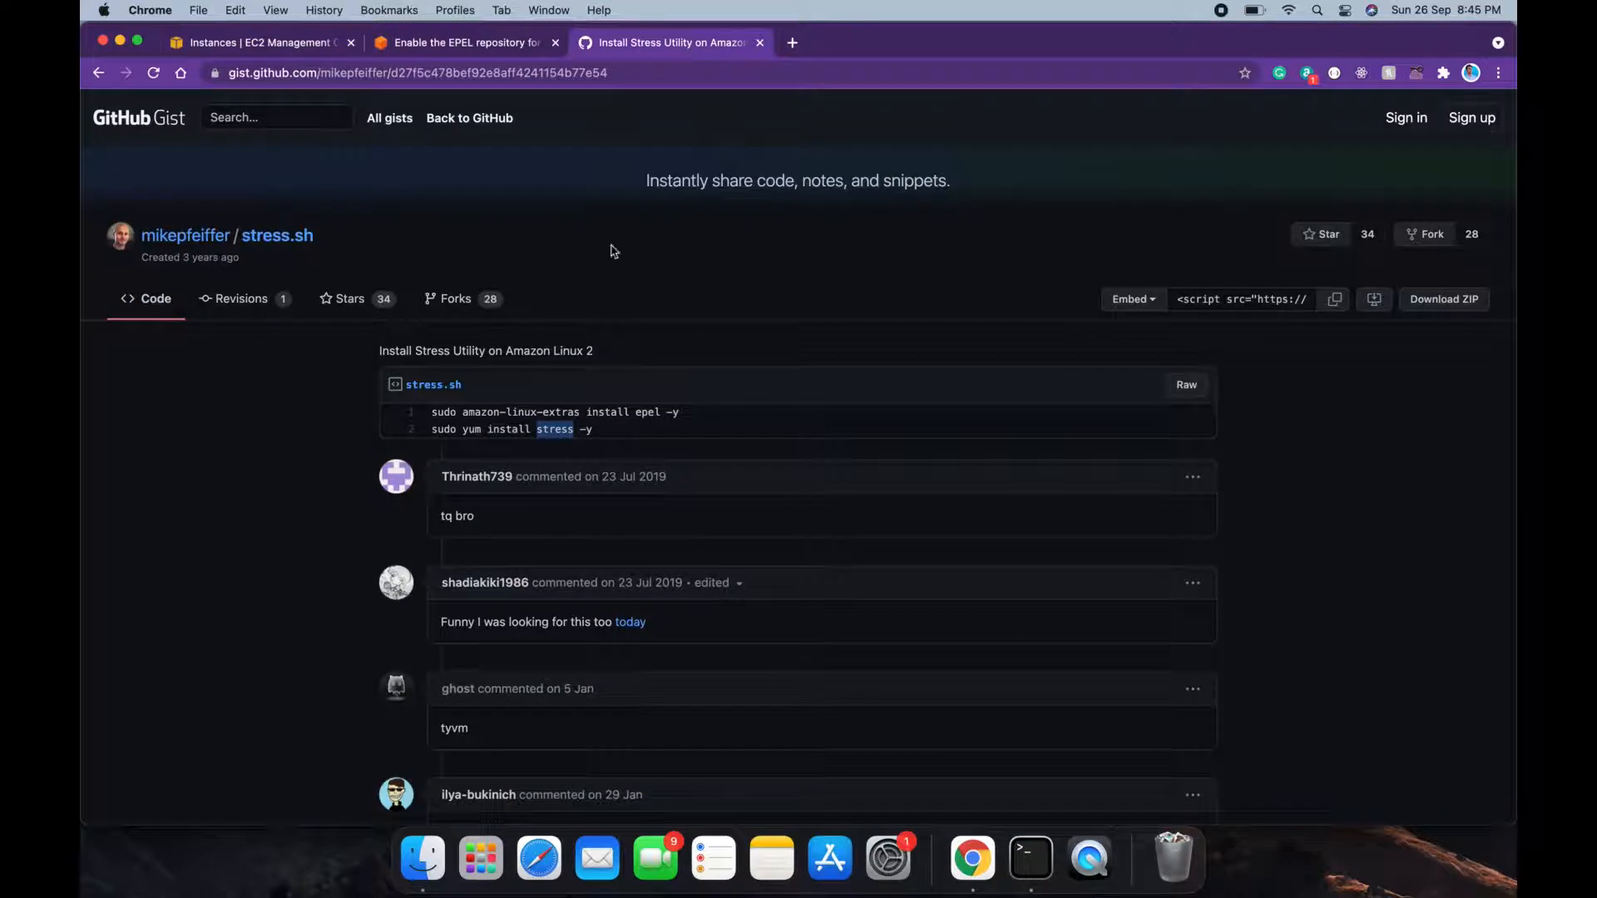
pyautogui.moveTo(606, 430); pyautogui.dragTo(431, 432)
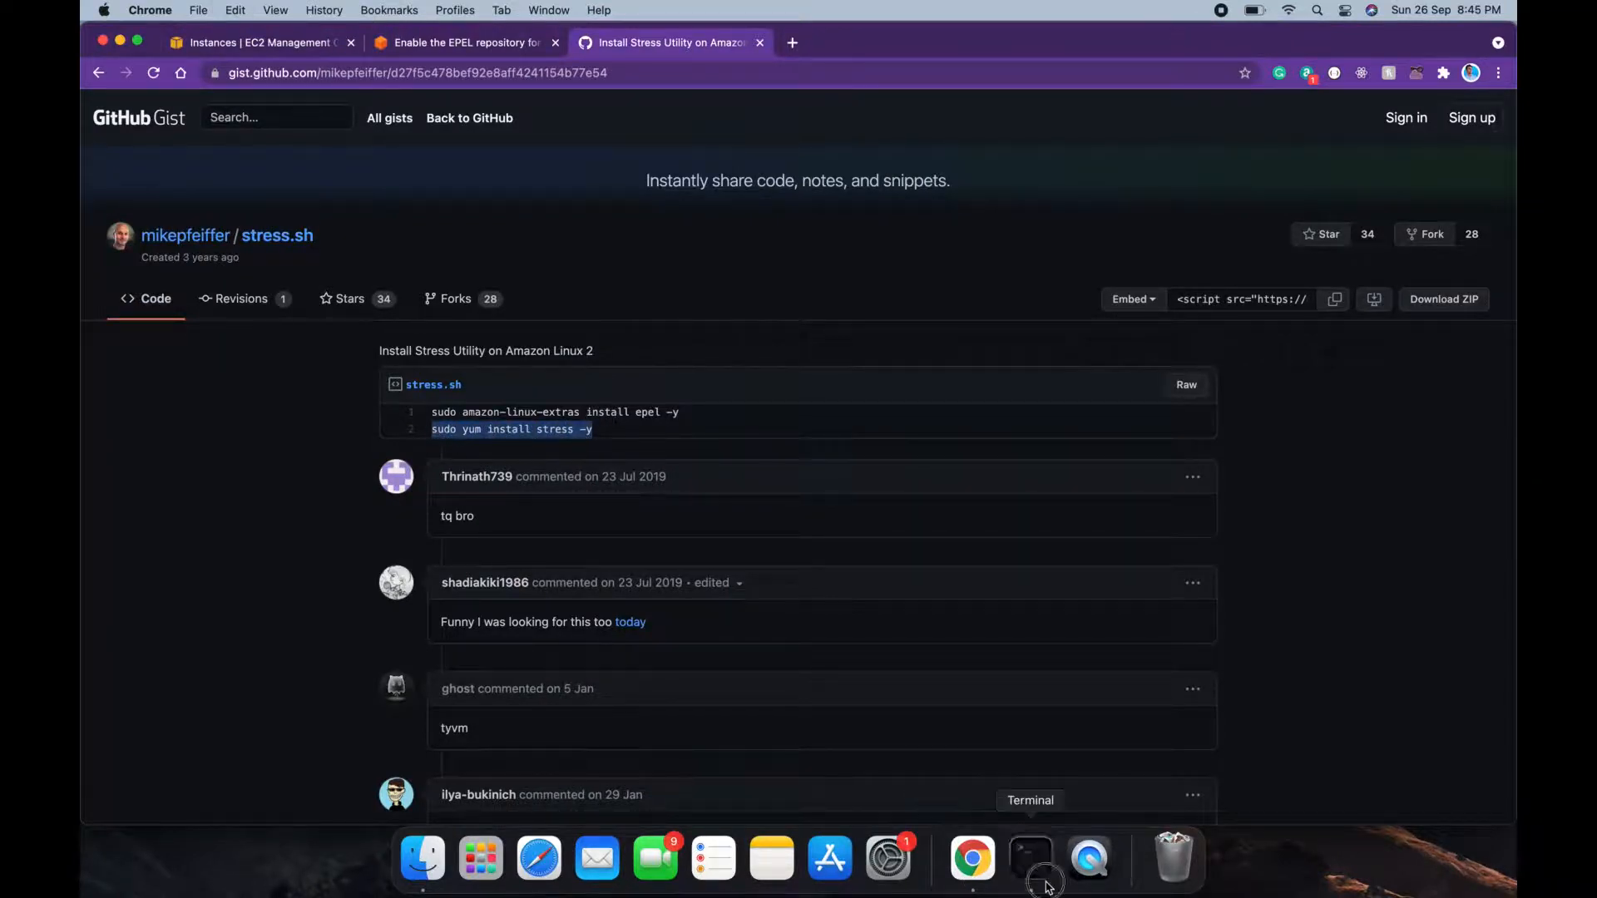
pyautogui.click(1032, 856)
pyautogui.write('sudo yum install stress -y')
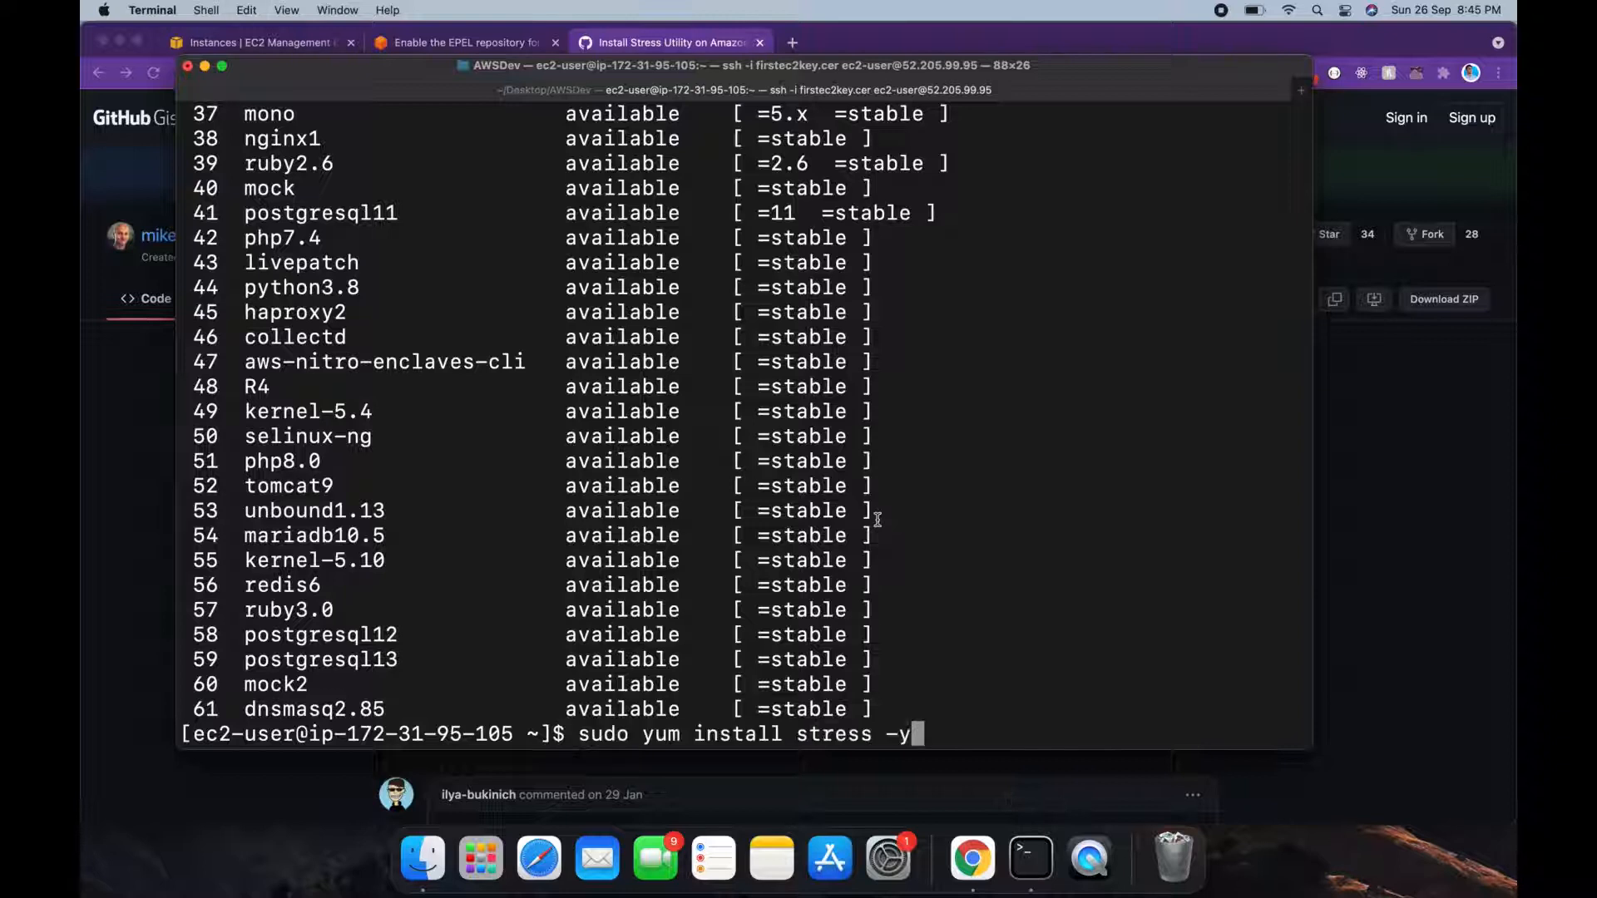
# Step: Run 'sudo yum install stress -y' to install stress 1.0.4, then clear the screen
pyautogui.press('Return')
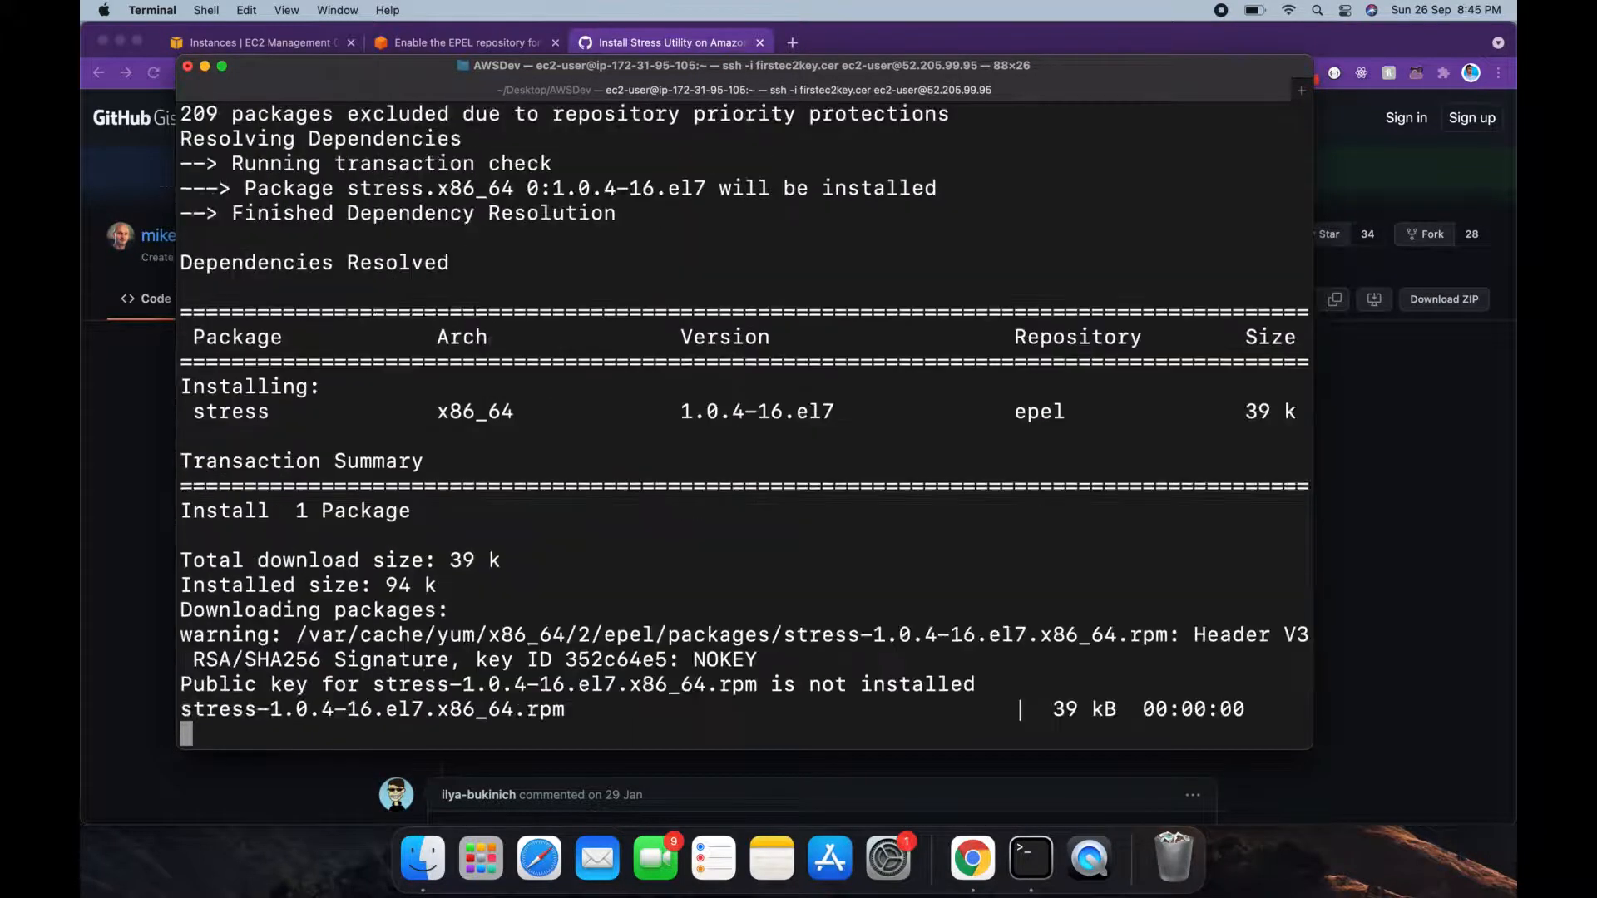
pyautogui.write('clear')
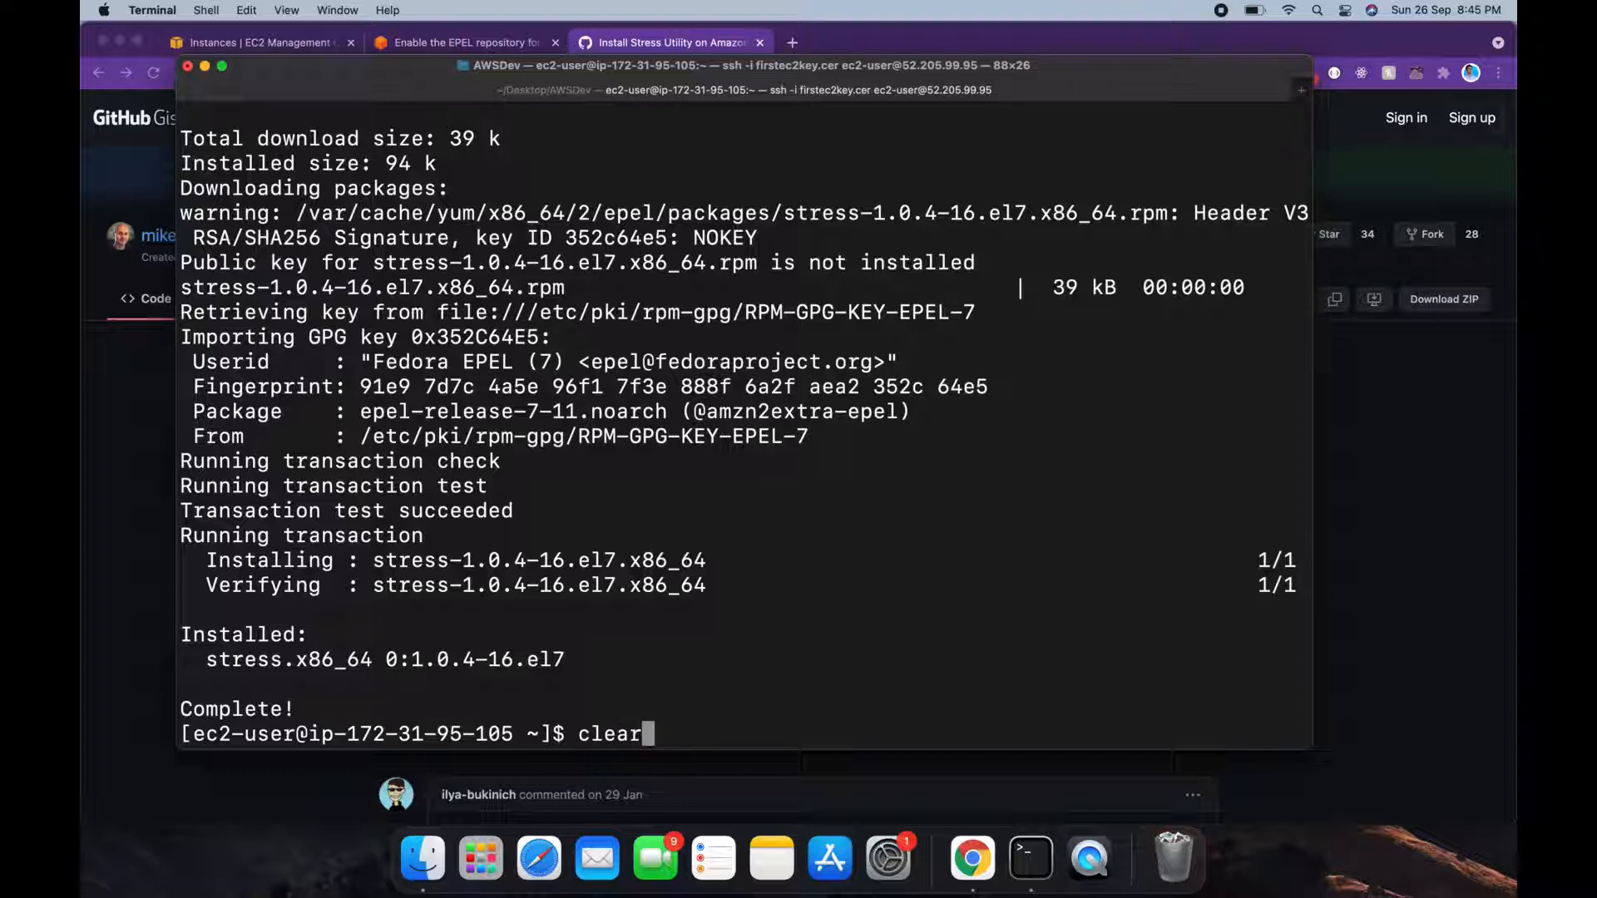
pyautogui.press('Return')
# Step: Run 'stress --help', highlight the '--cpu N' option, and return to the browser
pyautogui.write('s')
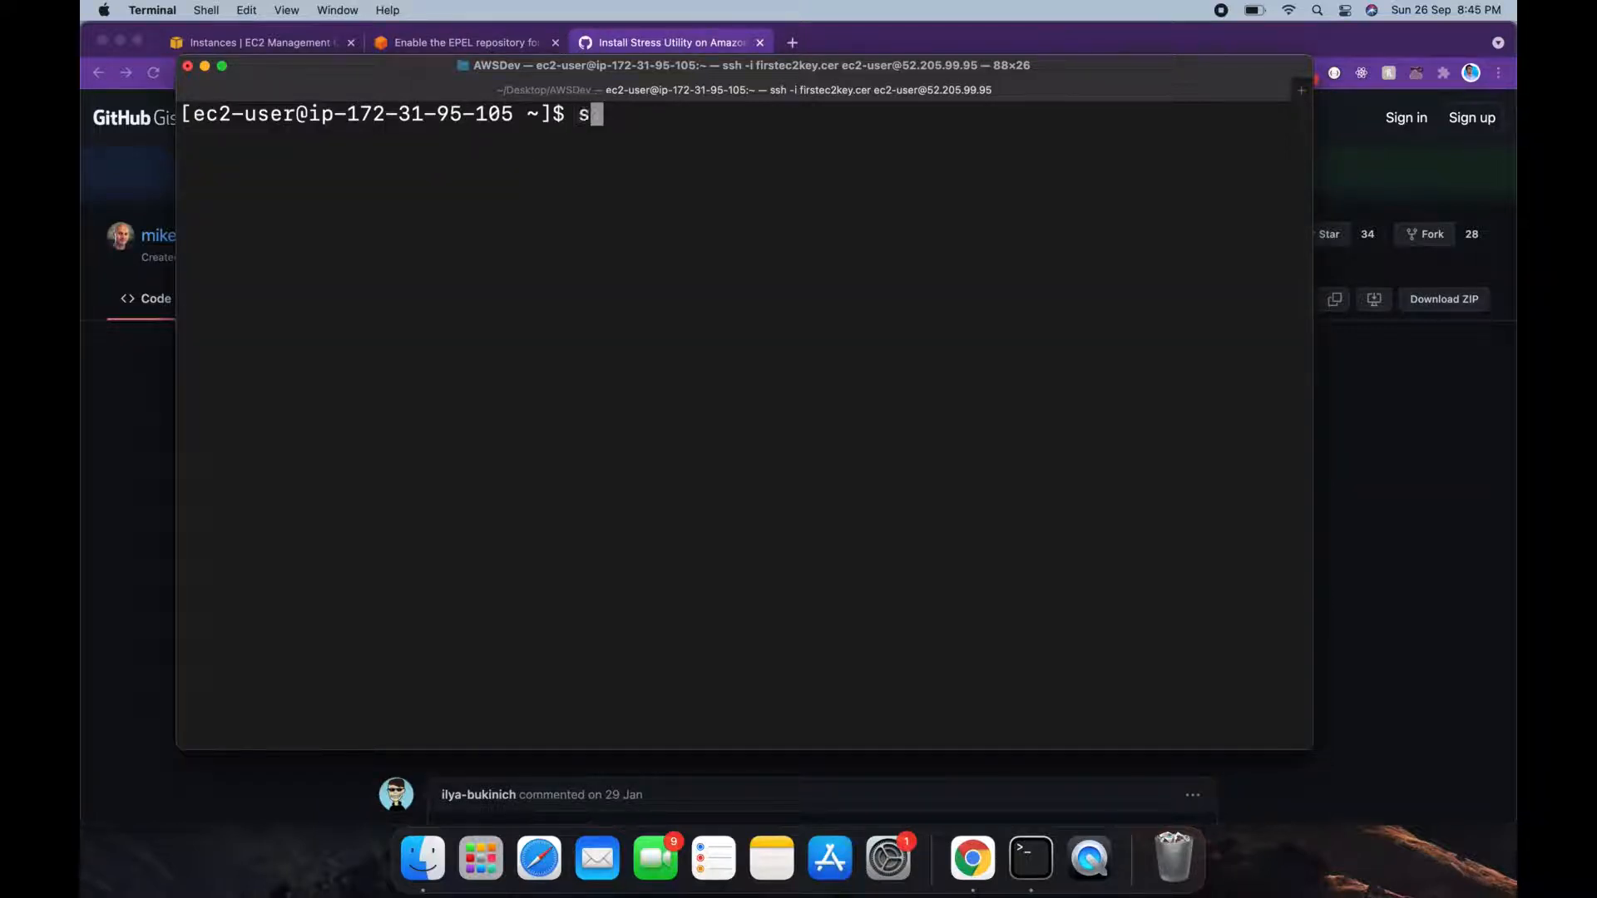
pyautogui.write('tress 0-0')
pyautogui.press('BackSpace')
pyautogui.press('BackSpace')
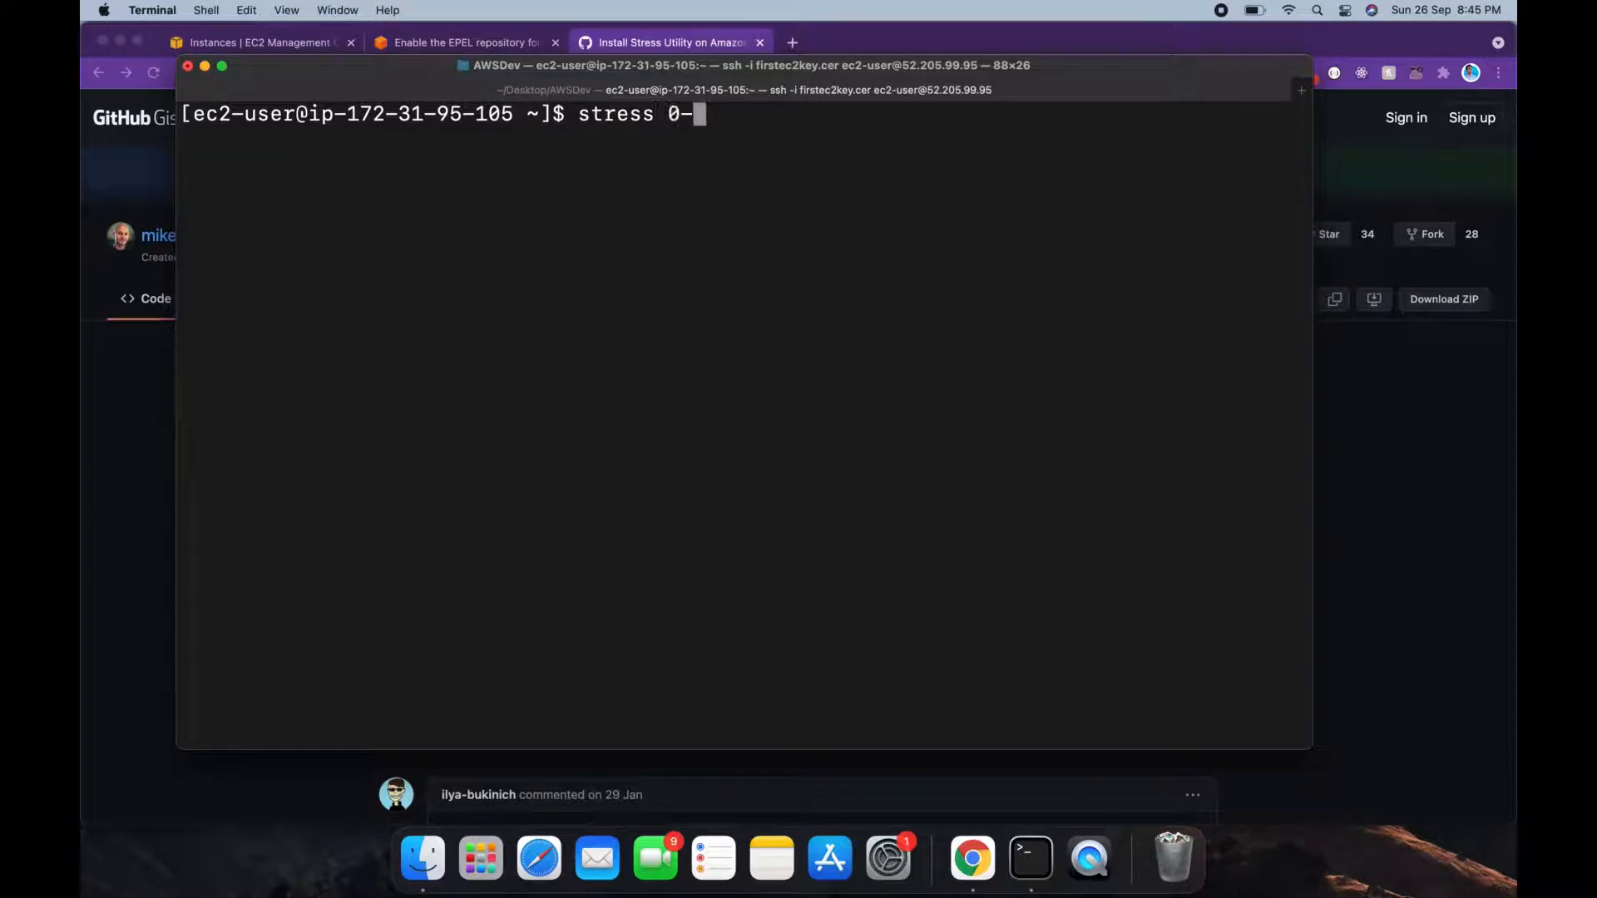
pyautogui.press('BackSpace')
pyautogui.write('--help')
pyautogui.press('Return')
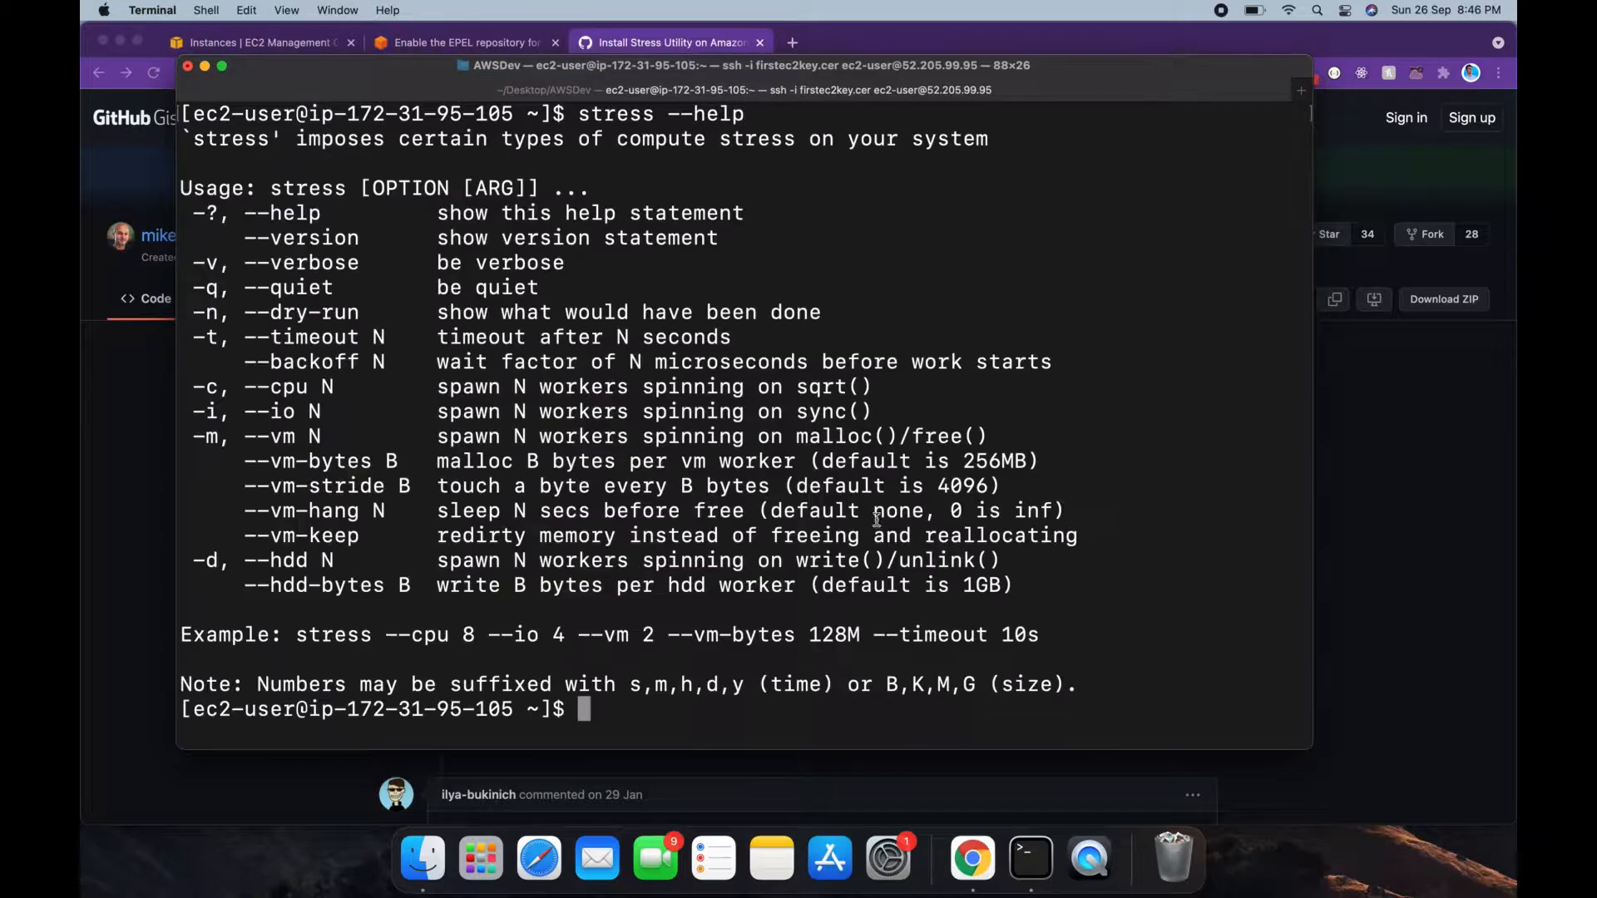
pyautogui.moveTo(250, 385); pyautogui.dragTo(301, 385)
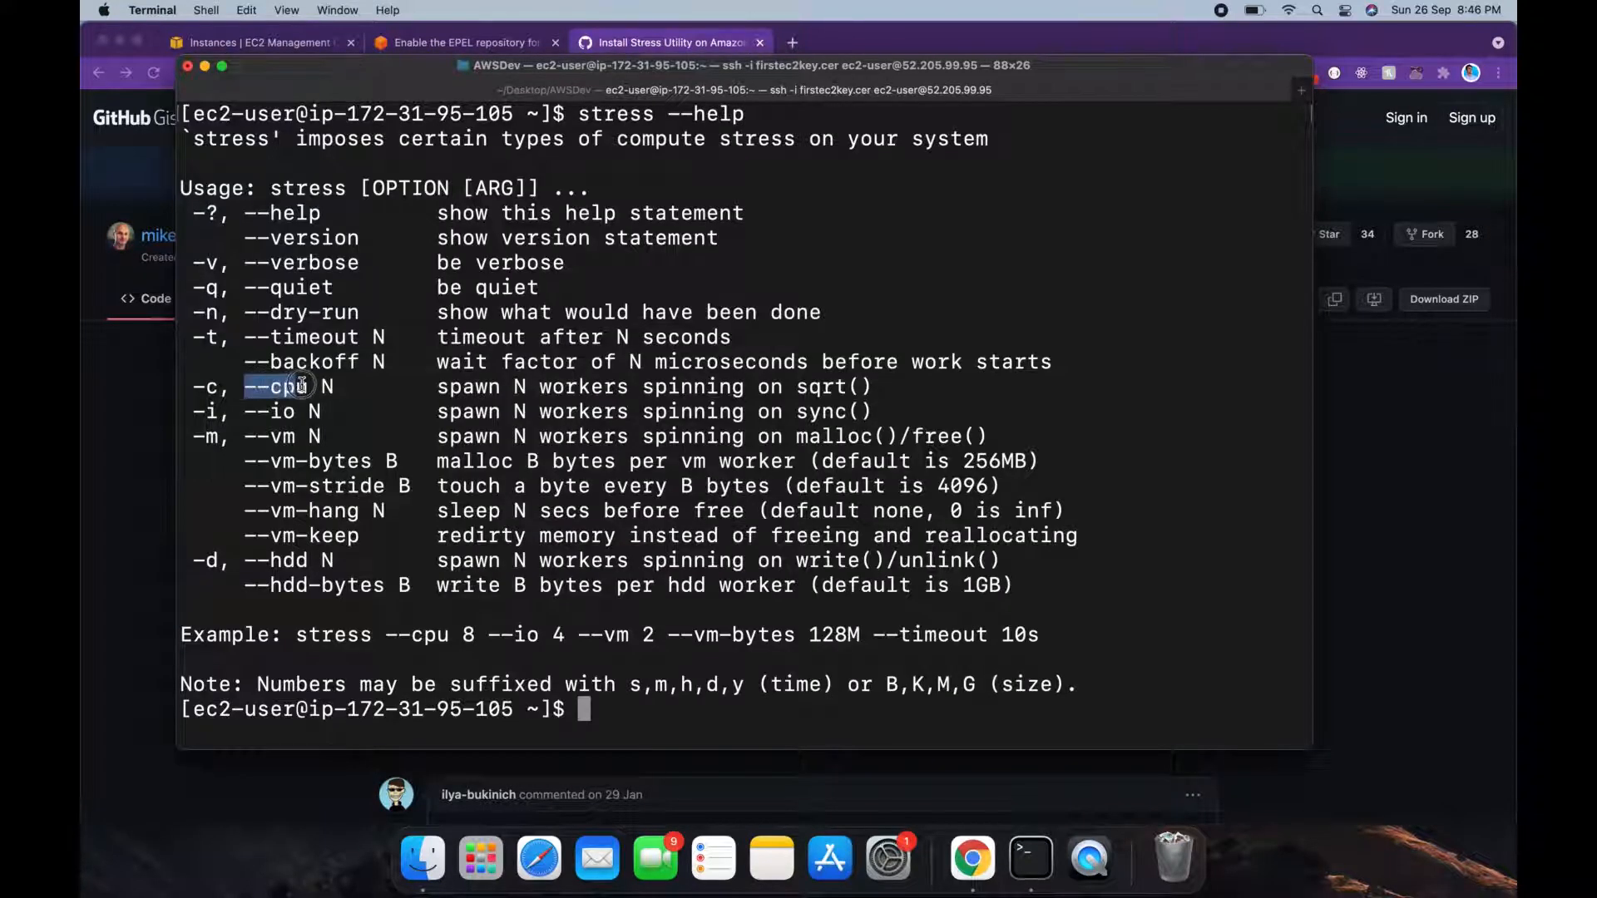
pyautogui.doubleClick(327, 386)
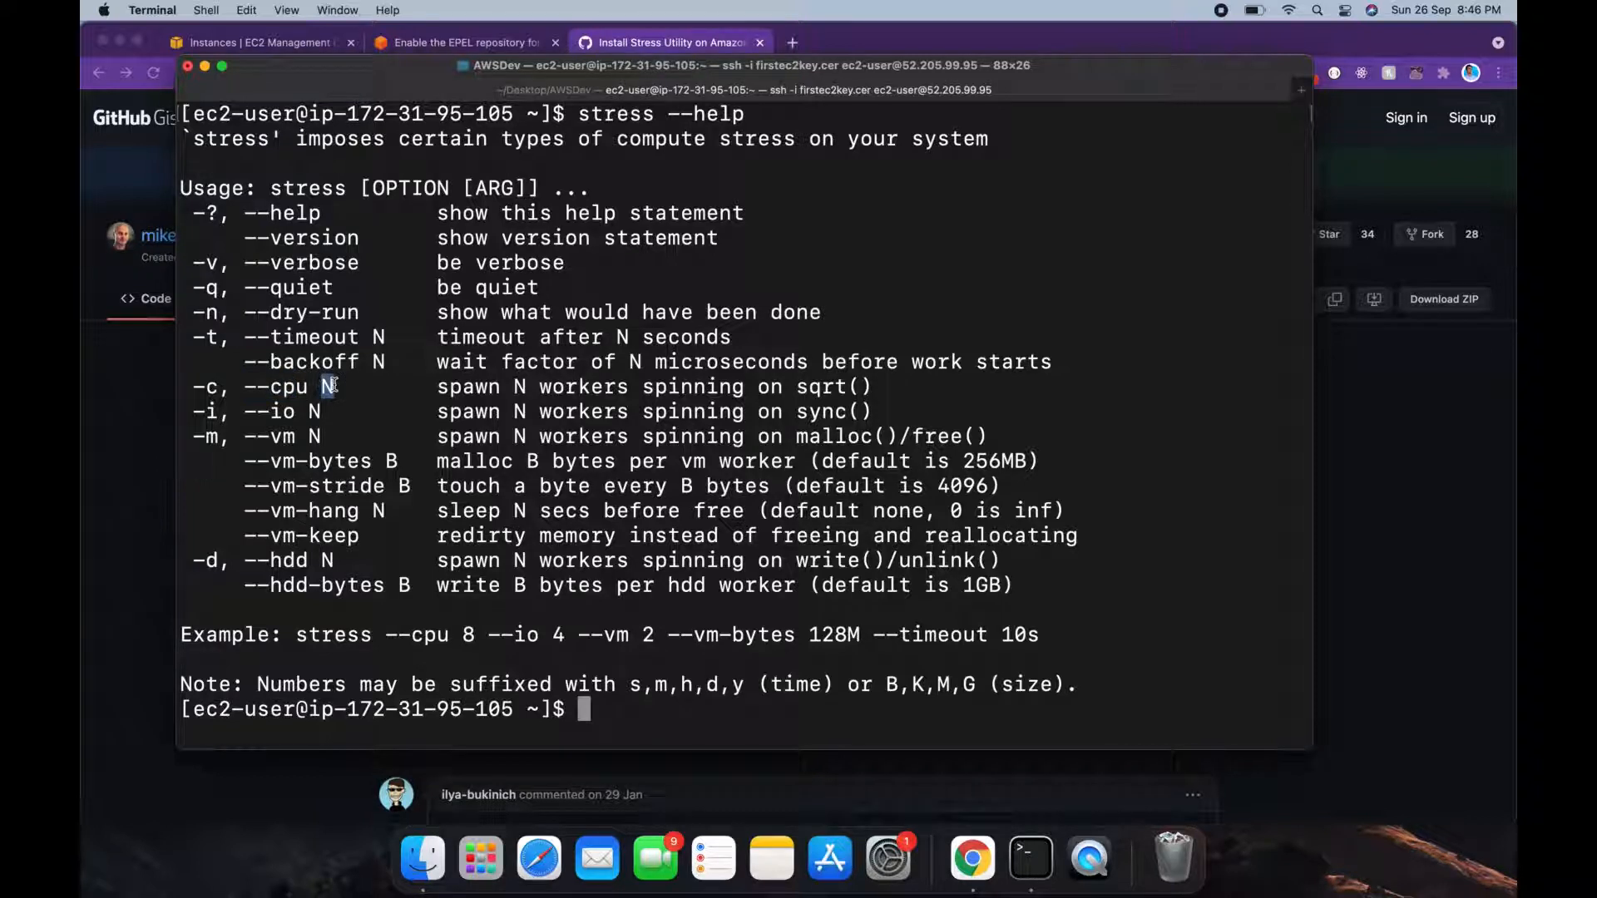
pyautogui.click(401, 402)
pyautogui.click(452, 46)
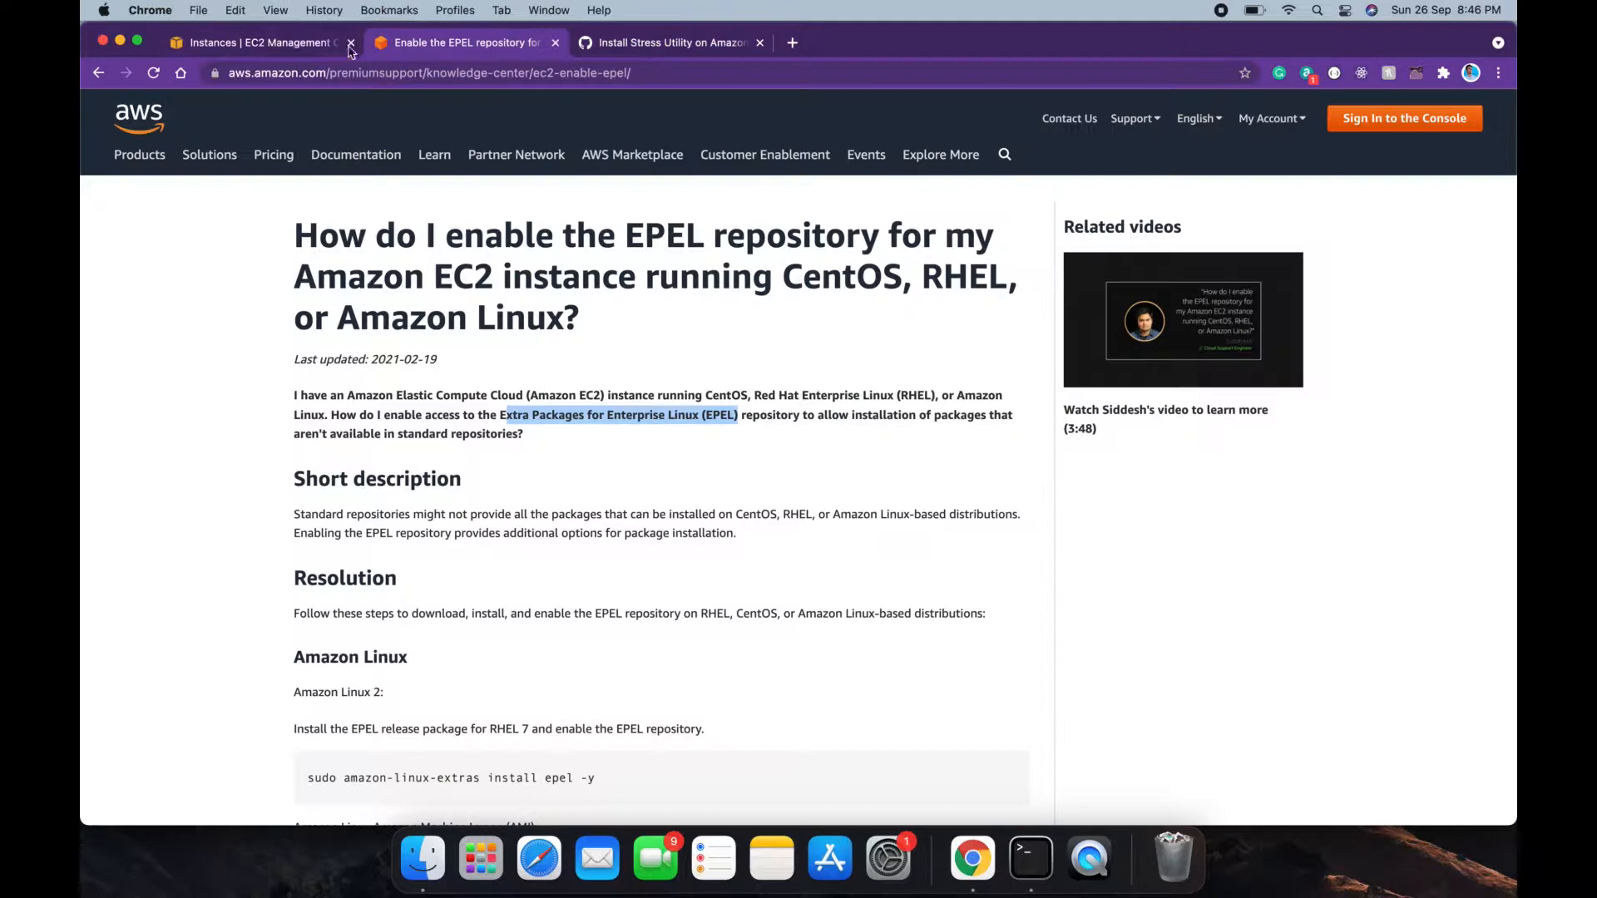
# Step: Search 'sns', open Simple Notification Service Topics, and select firstEC2SNSTopic
pyautogui.click(283, 43)
pyautogui.click(563, 105)
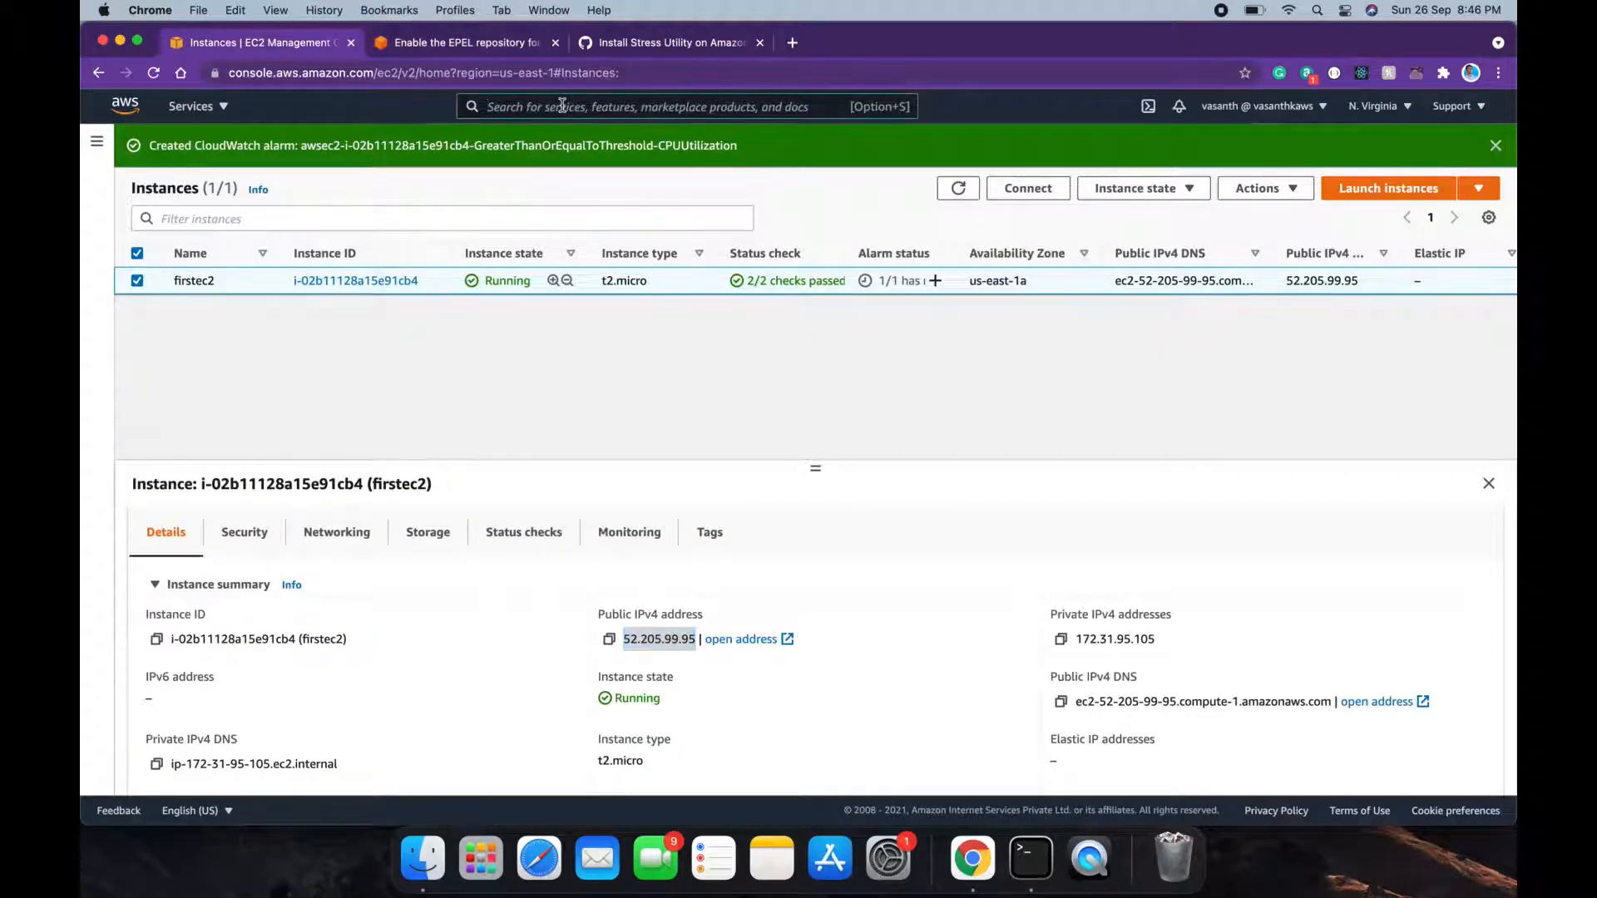
pyautogui.write('sns')
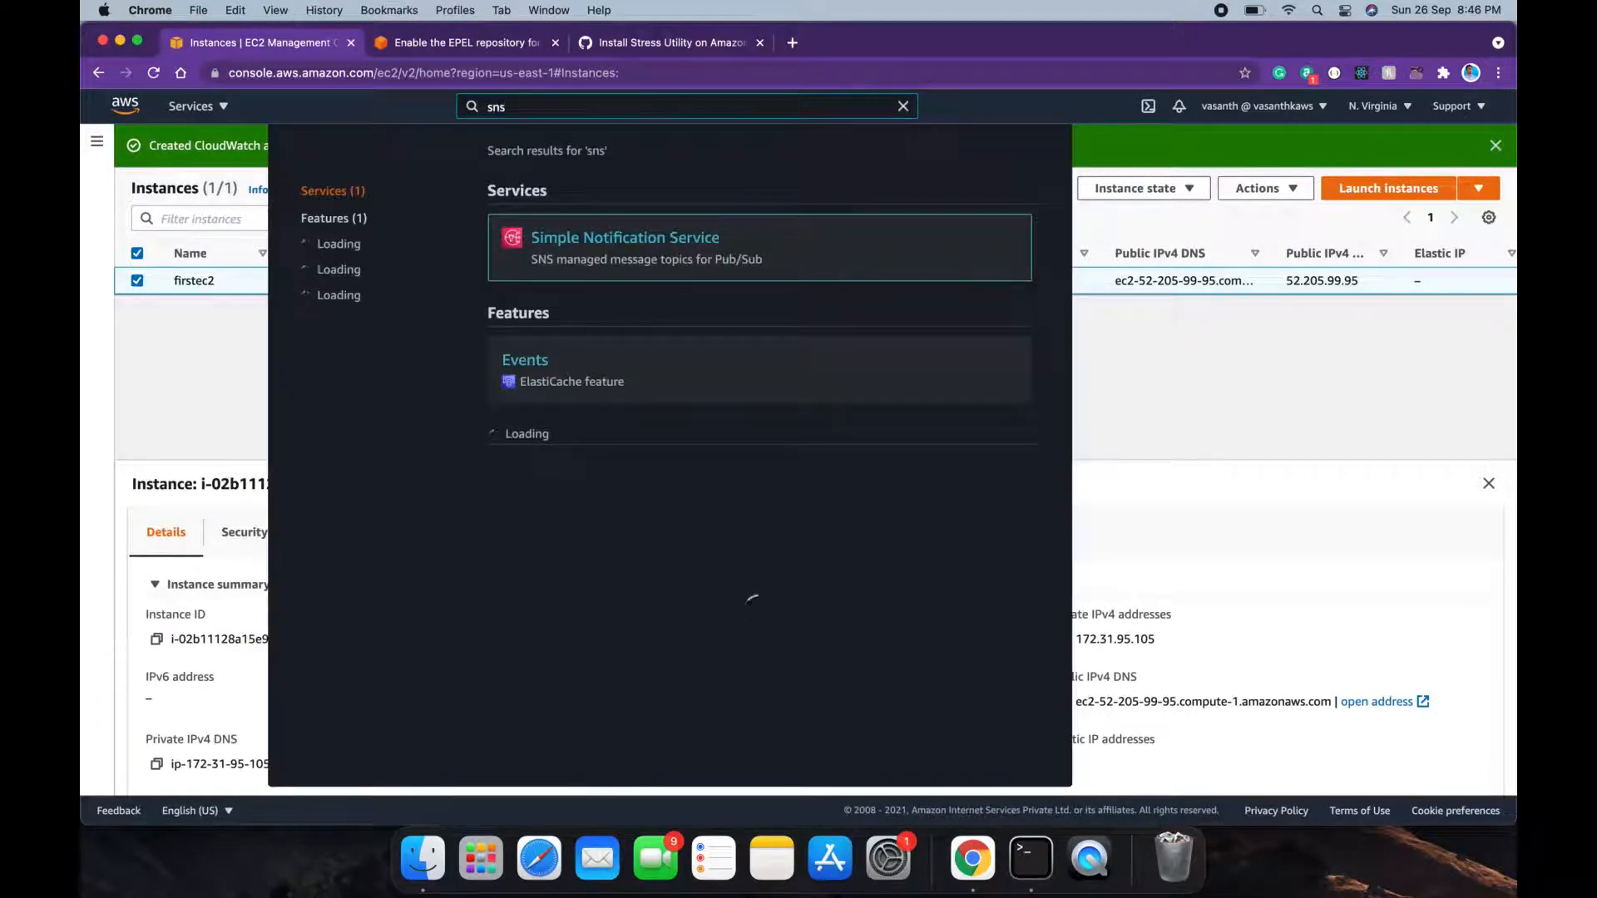
pyautogui.click(613, 237)
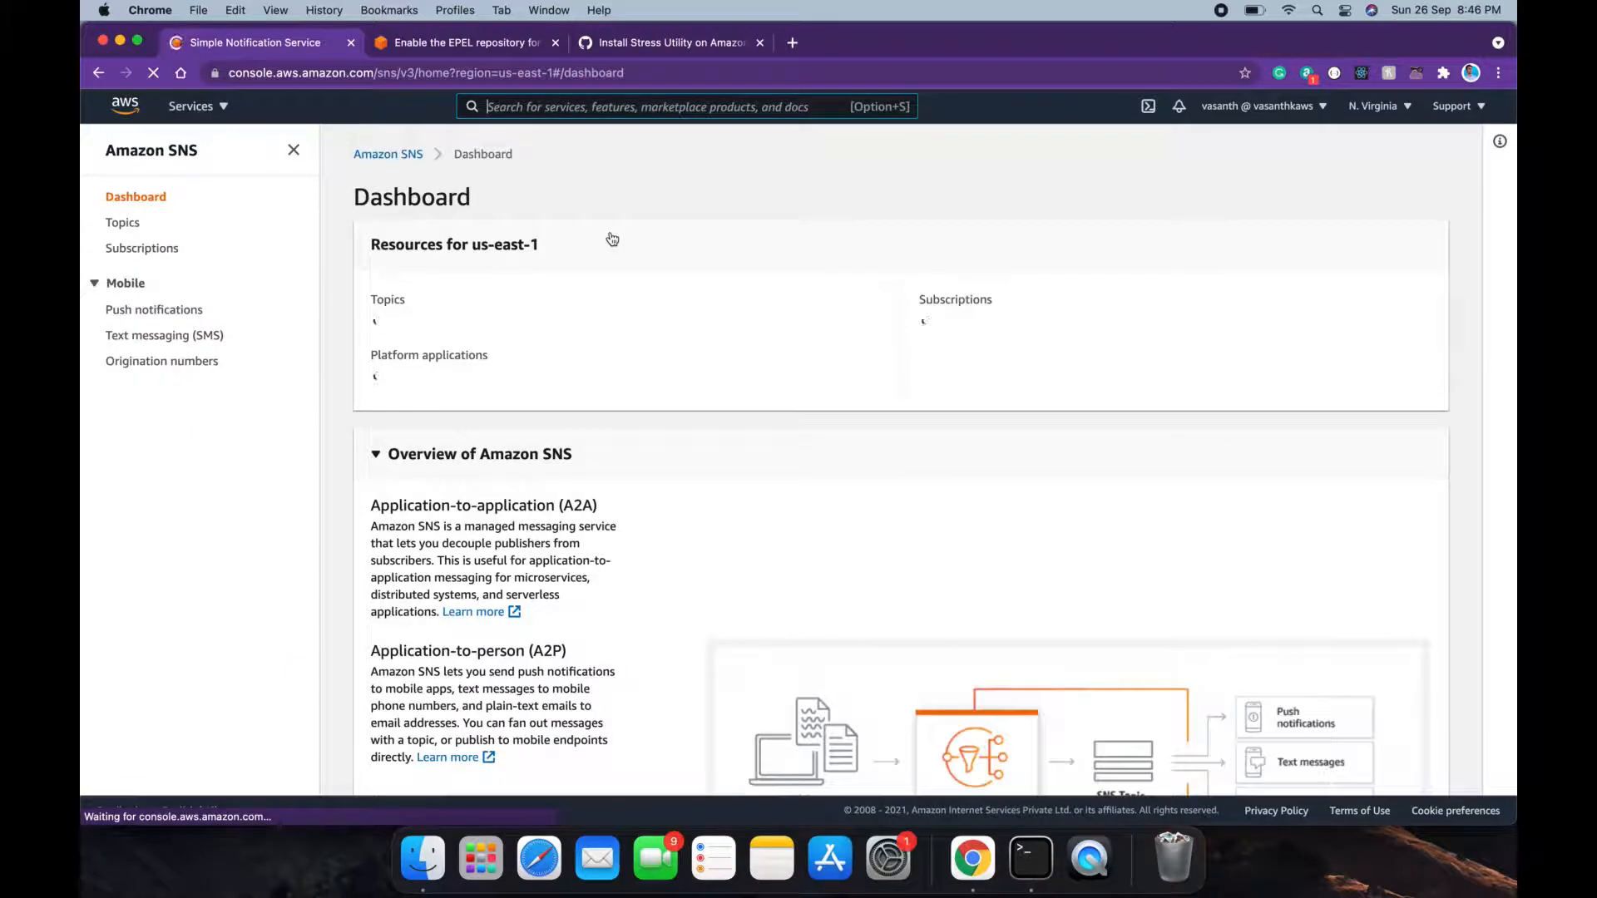
pyautogui.click(381, 323)
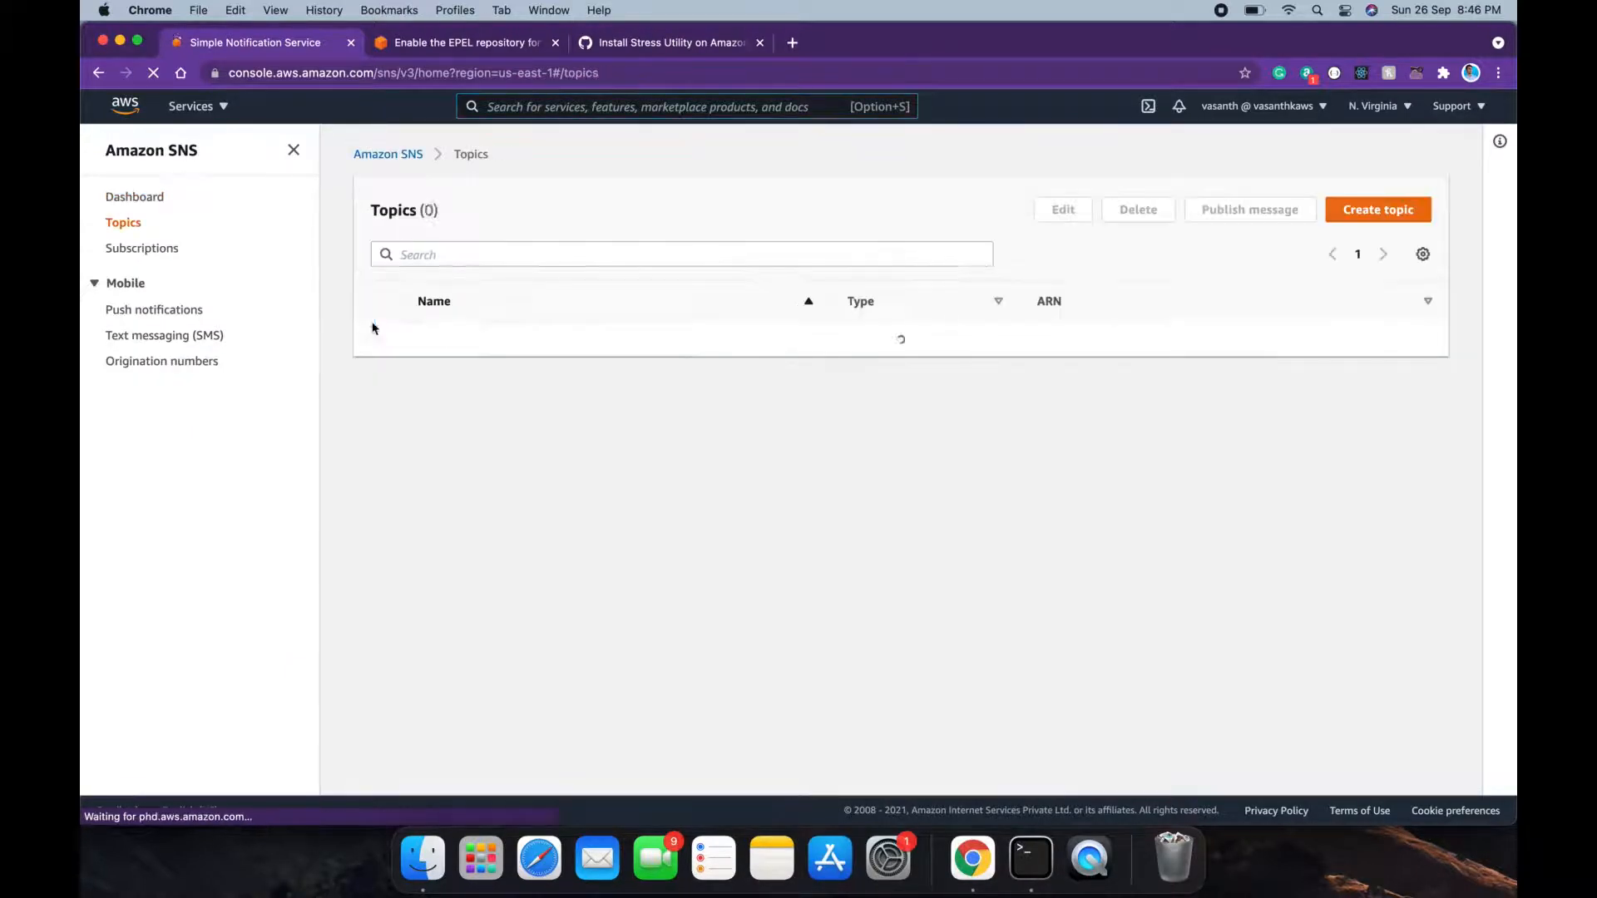
pyautogui.click(375, 341)
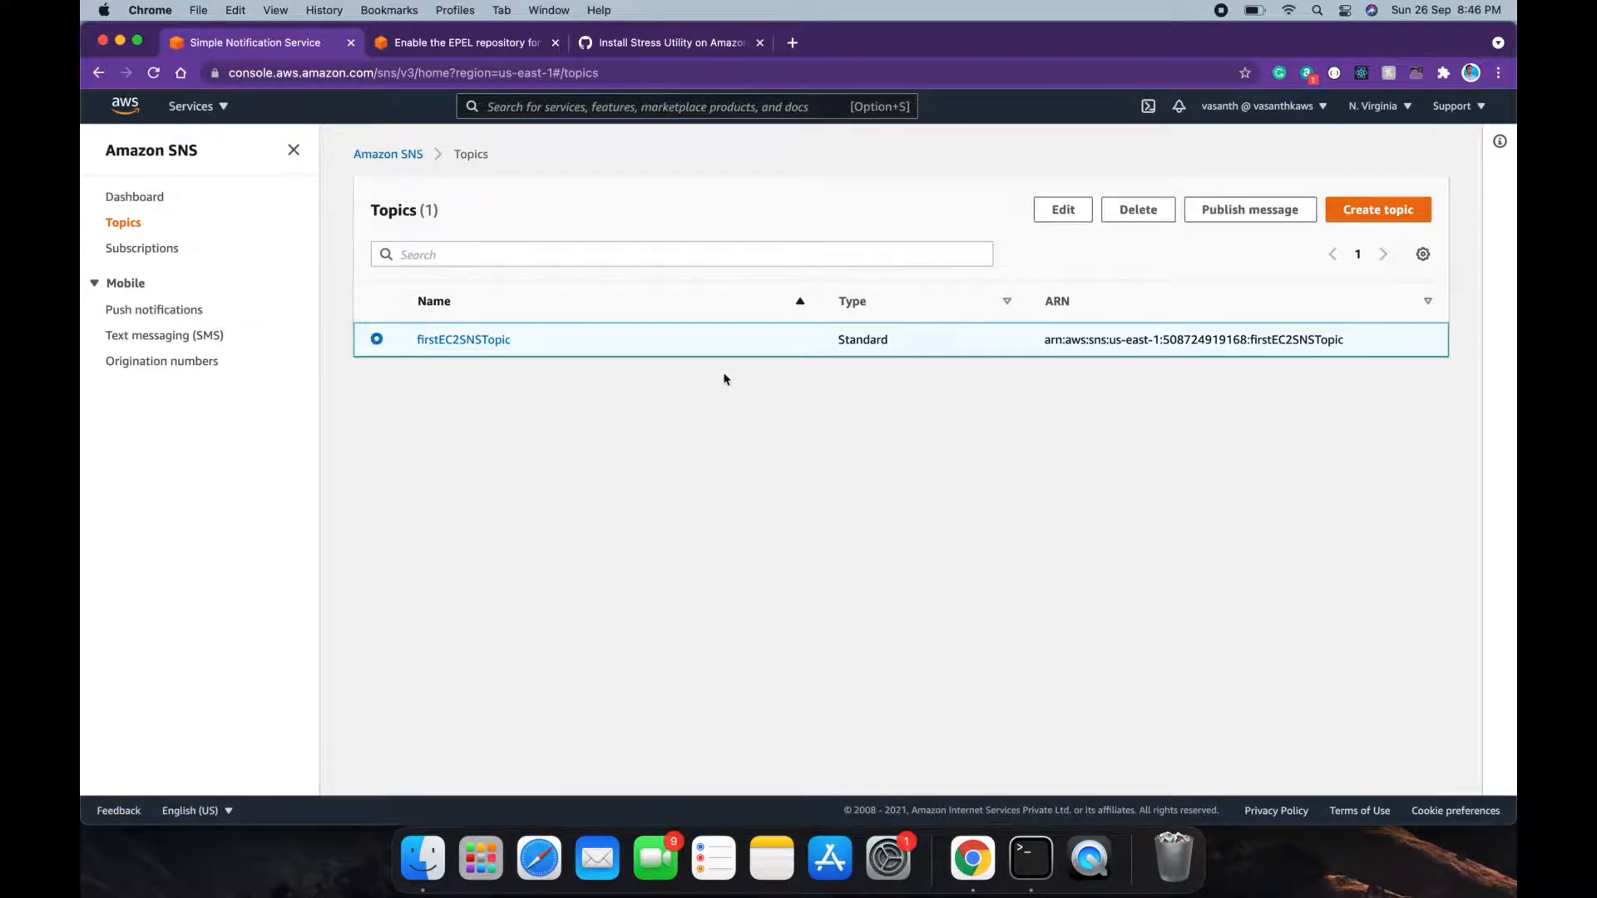
# Step: Open the firstEC2SNSTopic topic details
pyautogui.click(499, 341)
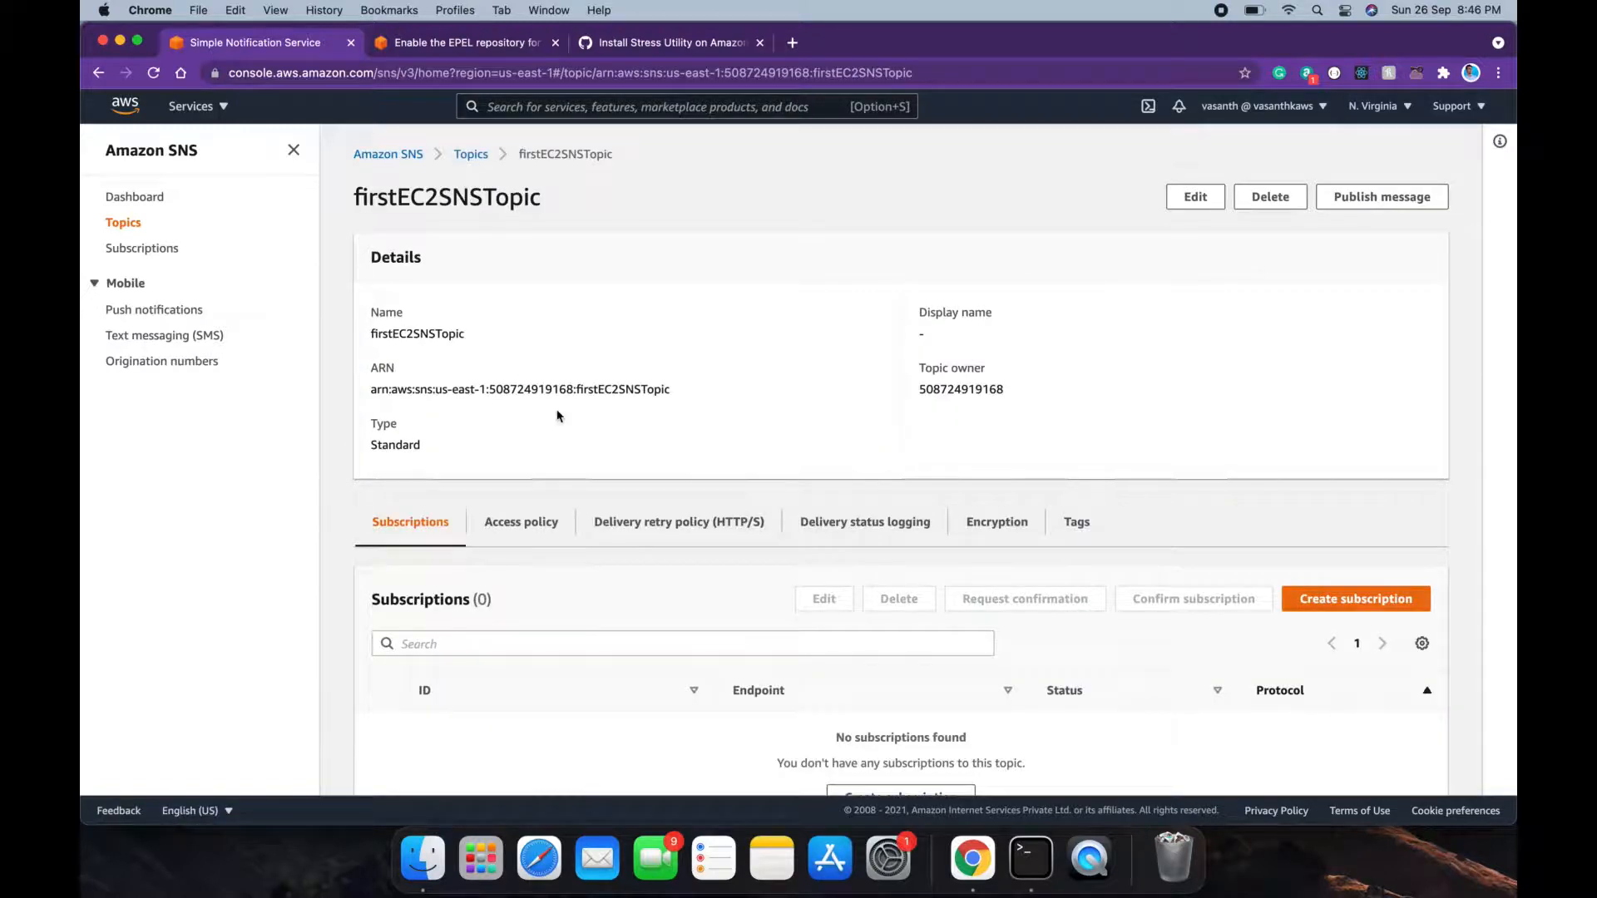
pyautogui.scroll(-2, 558, 416)
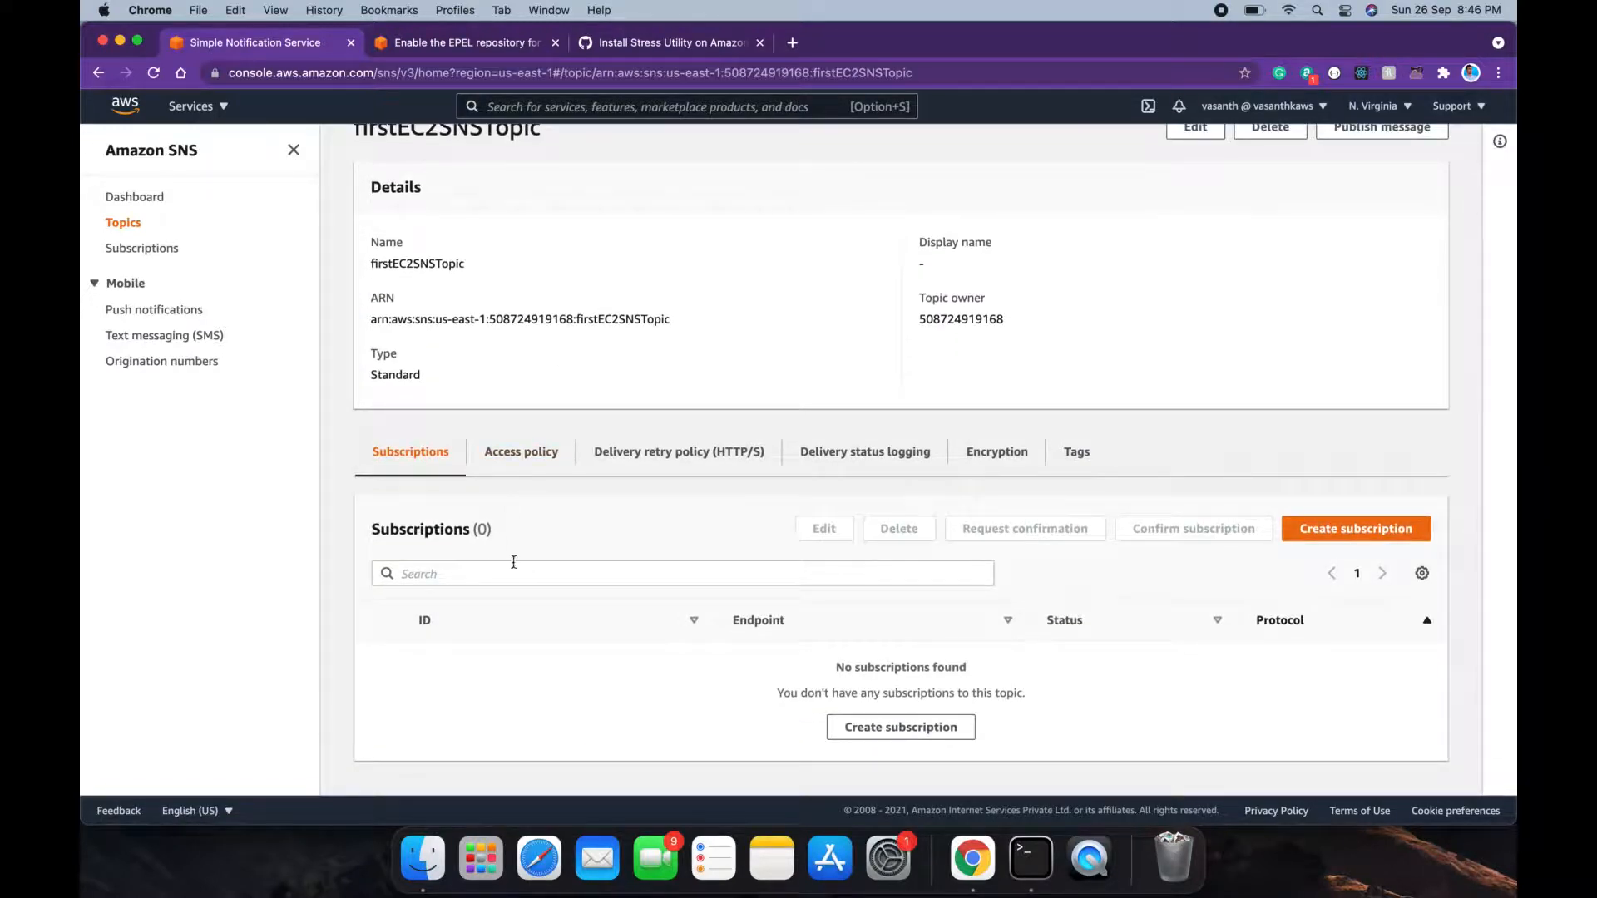
pyautogui.scroll(2, 595, 357)
pyautogui.scroll(-2, 596, 359)
# Step: Create an Email subscription to the topic with the recipient's e-mail address as endpoint
pyautogui.click(860, 729)
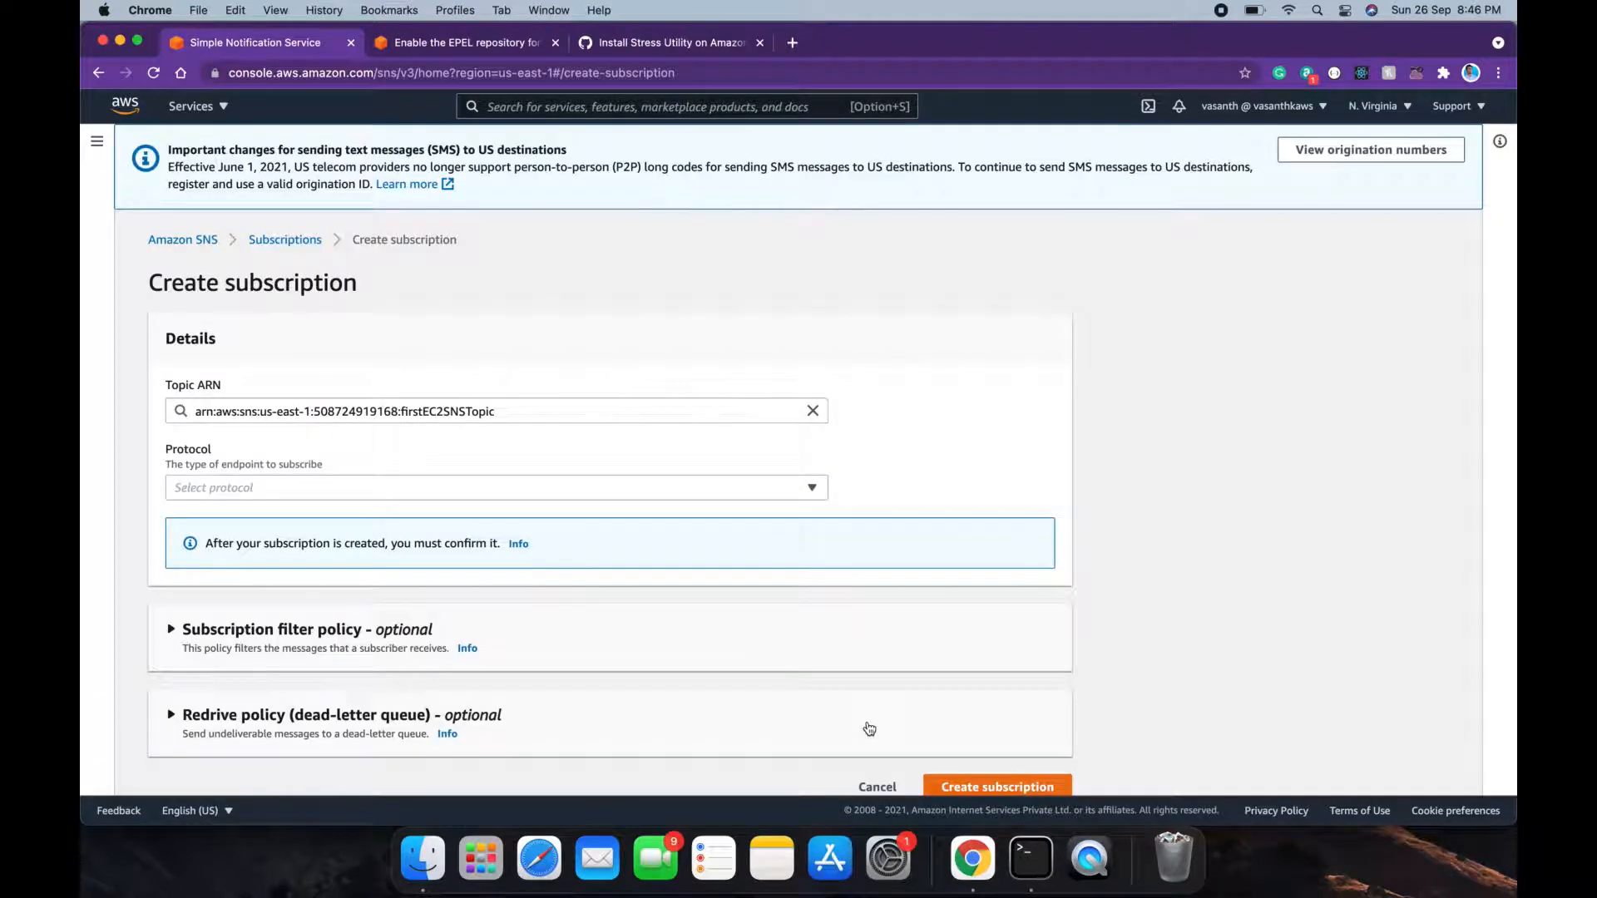
pyautogui.click(560, 494)
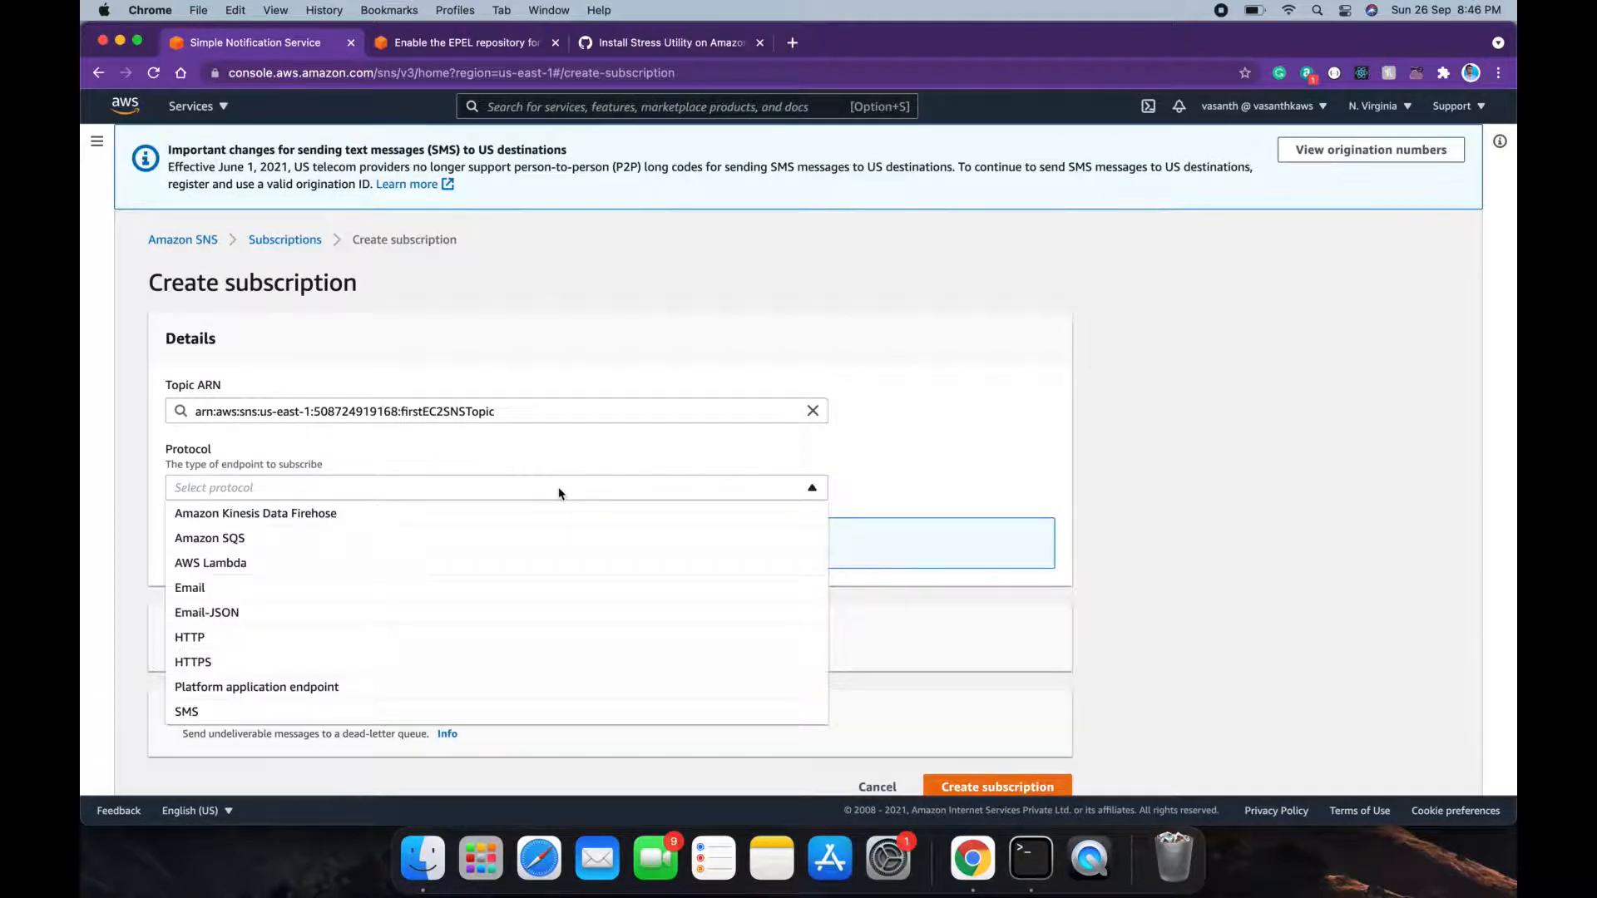
pyautogui.click(516, 588)
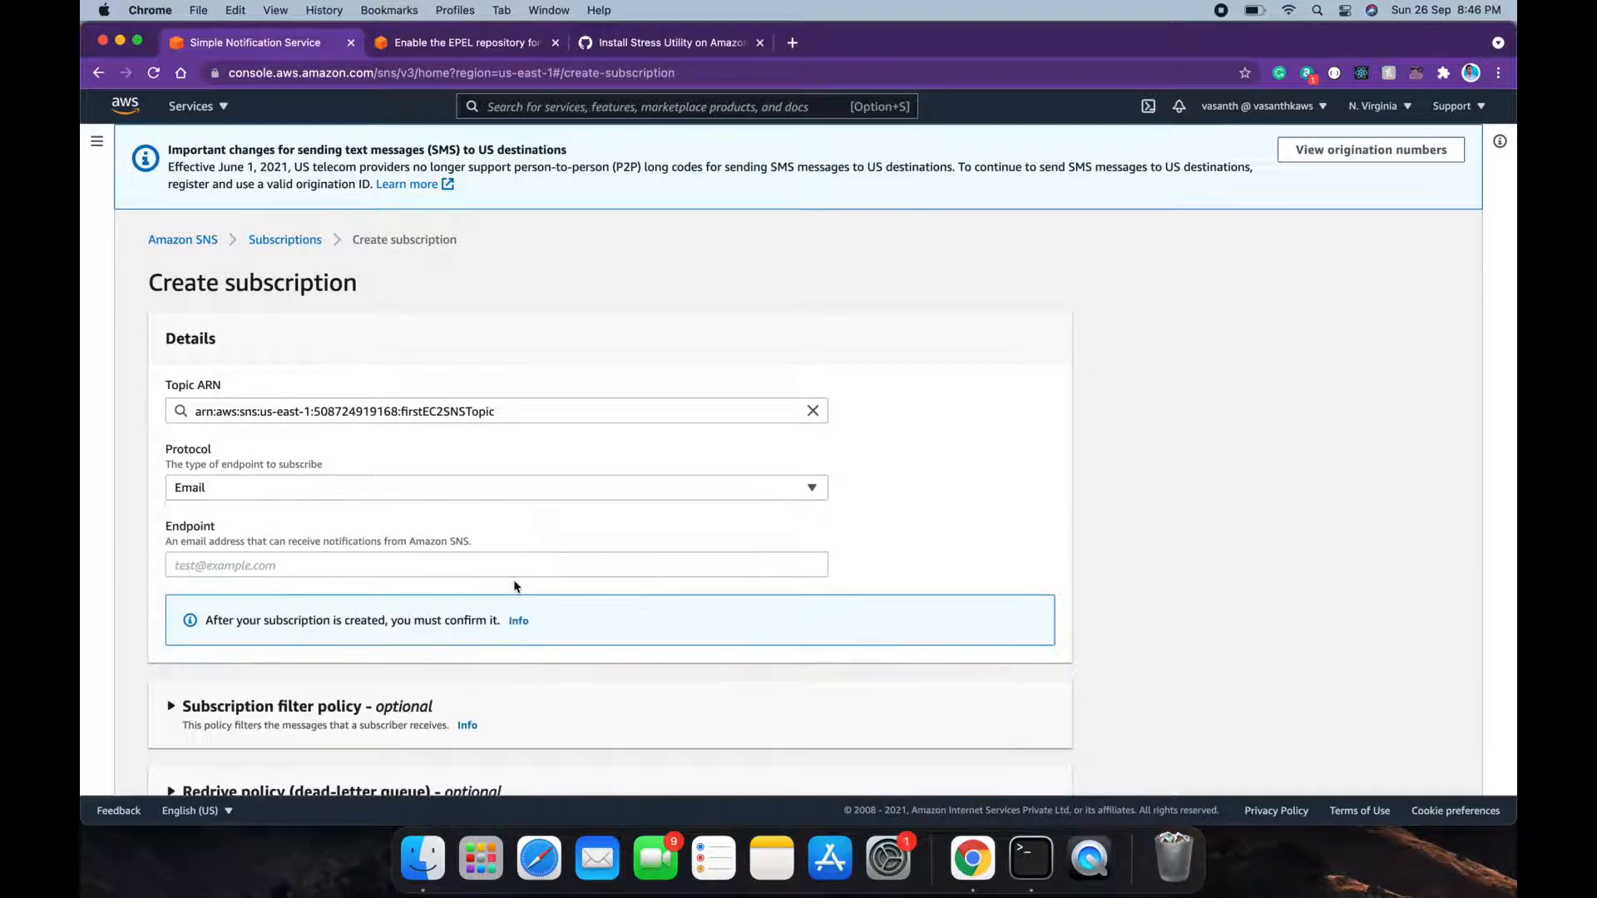
pyautogui.scroll(-1, 515, 587)
pyautogui.click(539, 536)
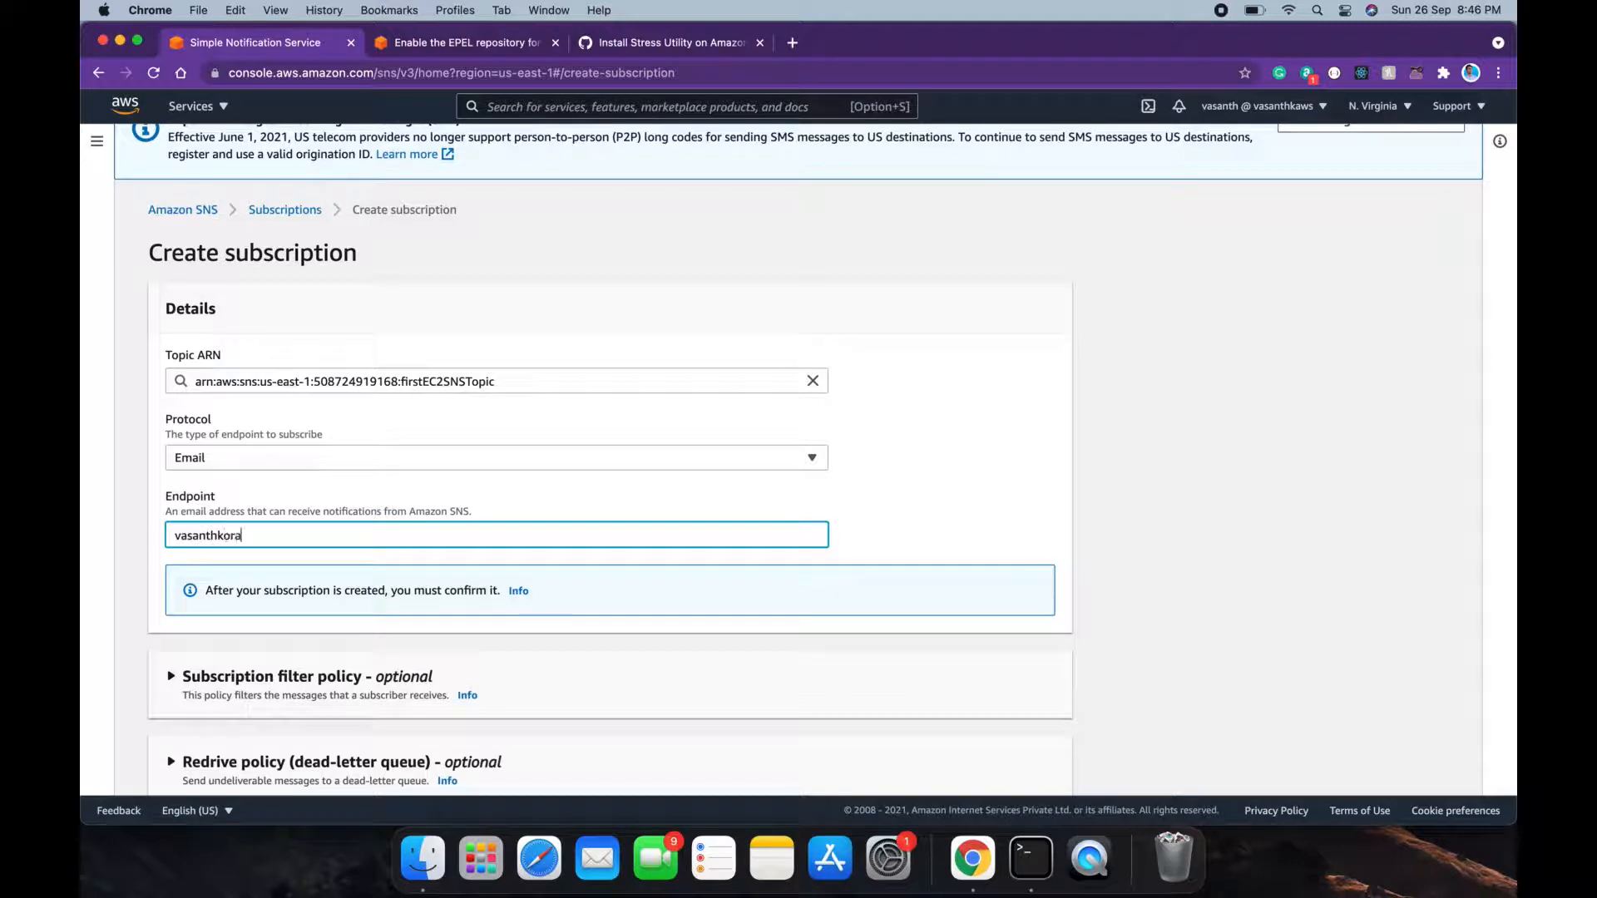
pyautogui.click(923, 501)
pyautogui.scroll(-2, 923, 503)
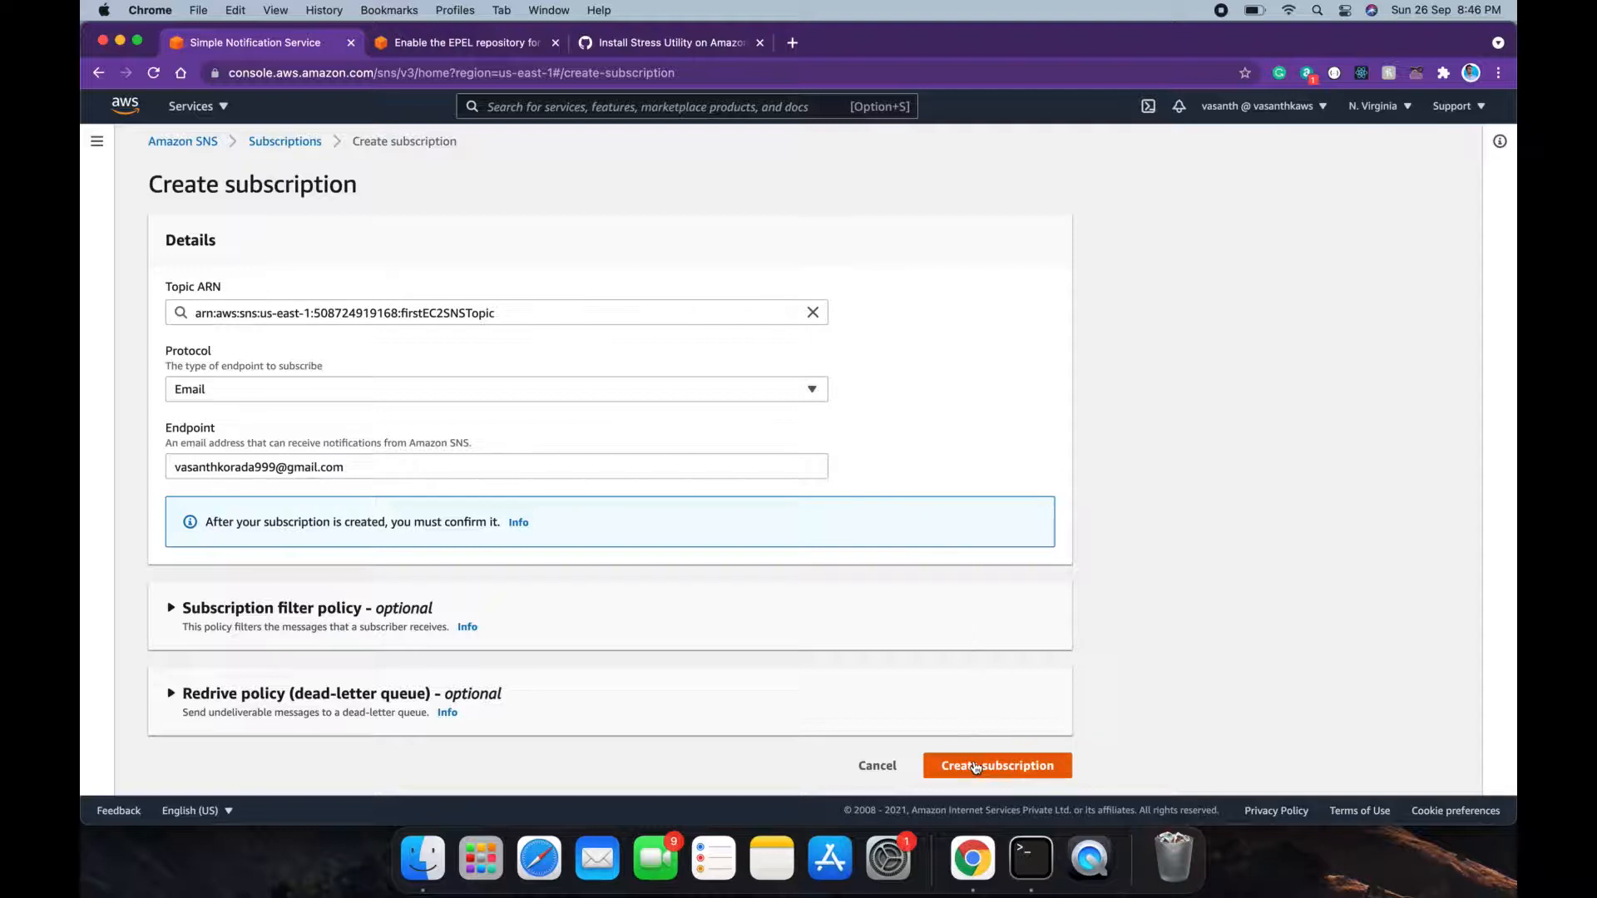
pyautogui.click(975, 766)
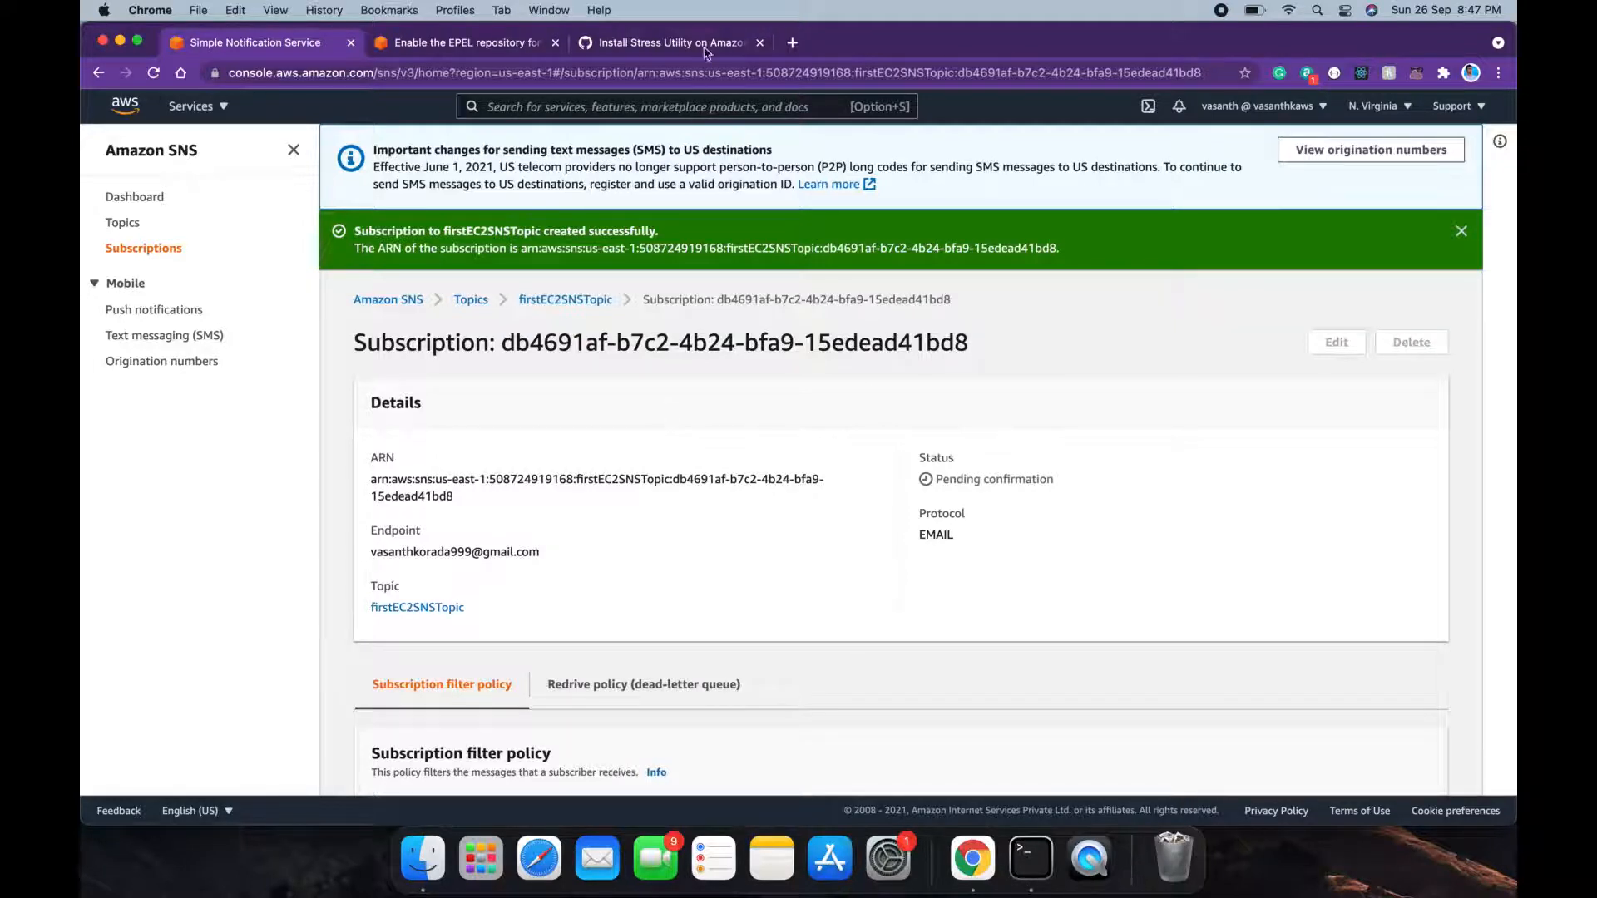
# Step: Load Gmail in a new tab and read the AWS firstEC2SNSTopic subscription confirmation email
pyautogui.click(792, 43)
pyautogui.write('gm')
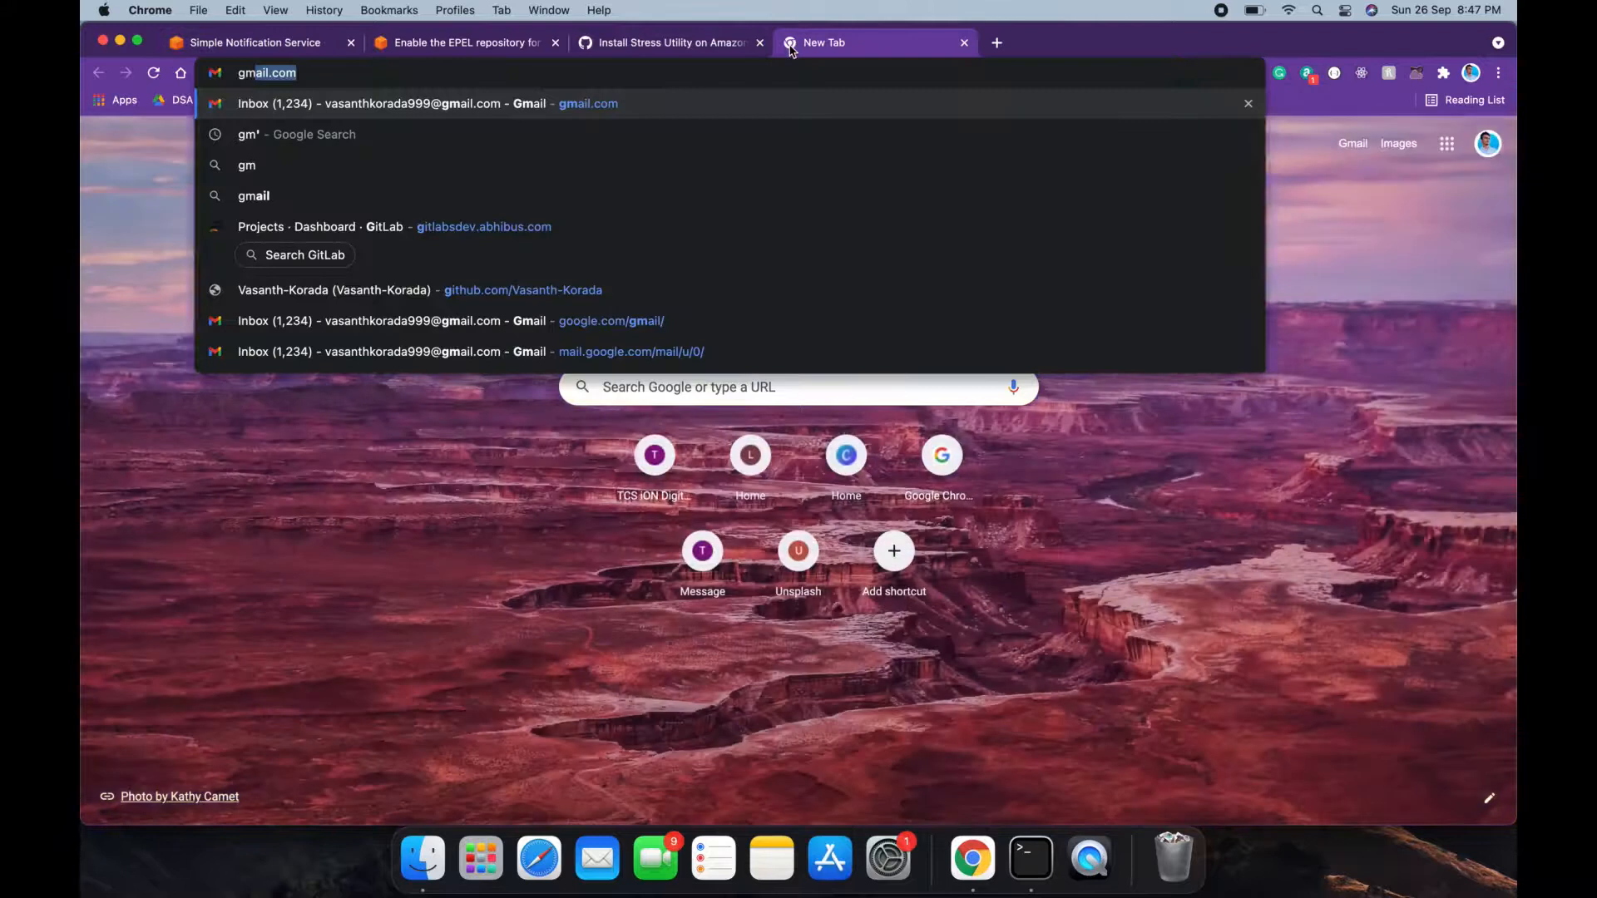
pyautogui.press('Return')
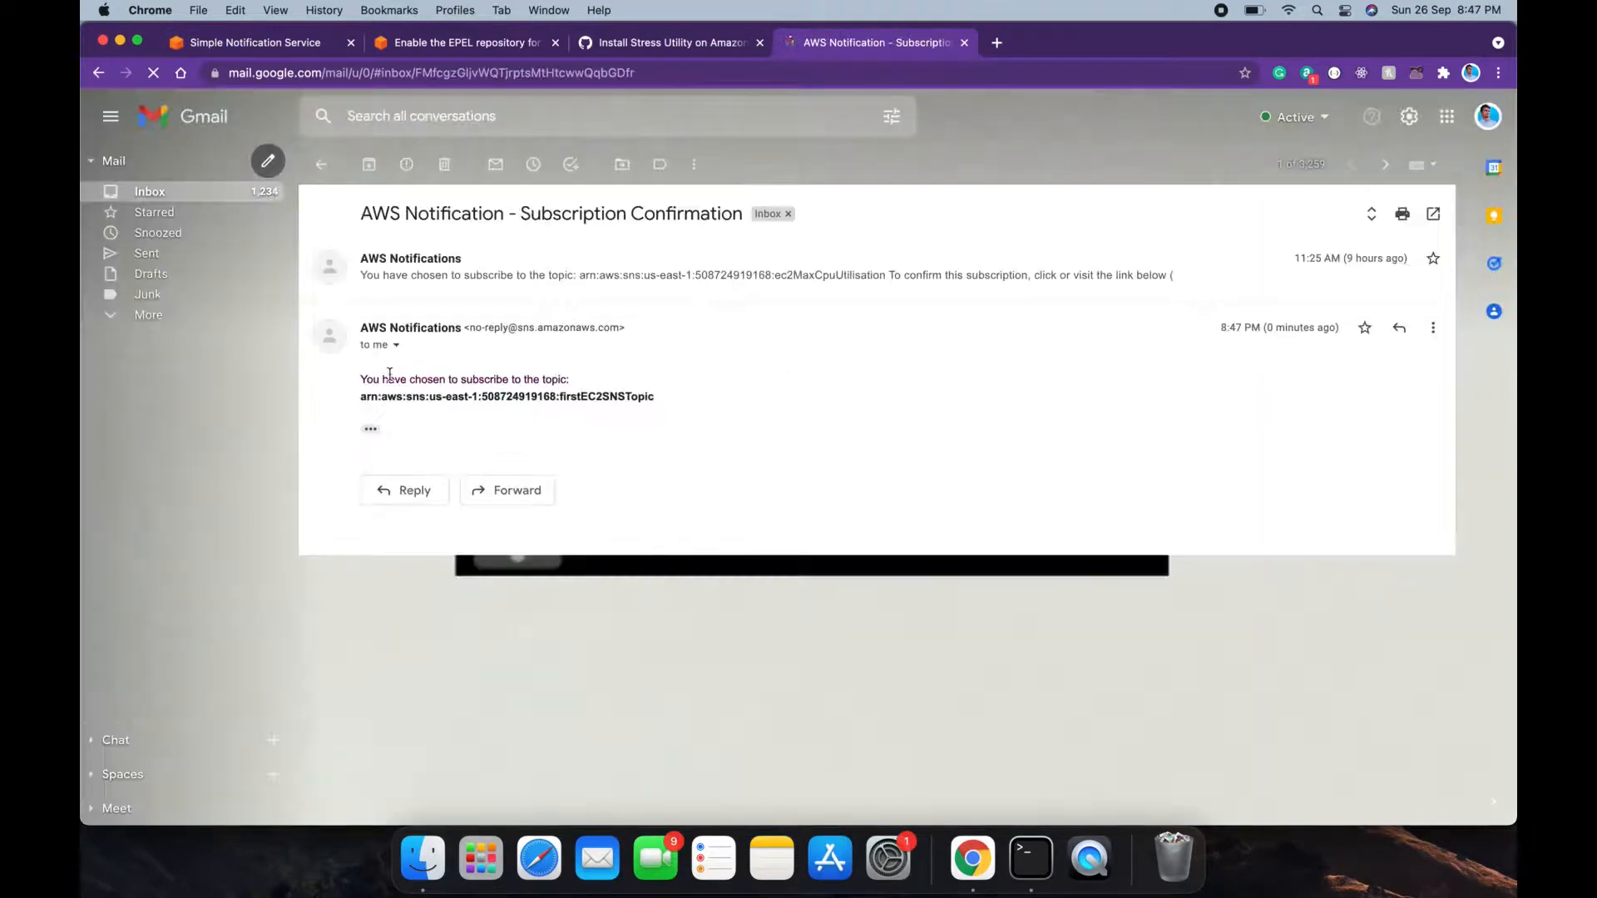
pyautogui.moveTo(358, 376); pyautogui.dragTo(652, 394)
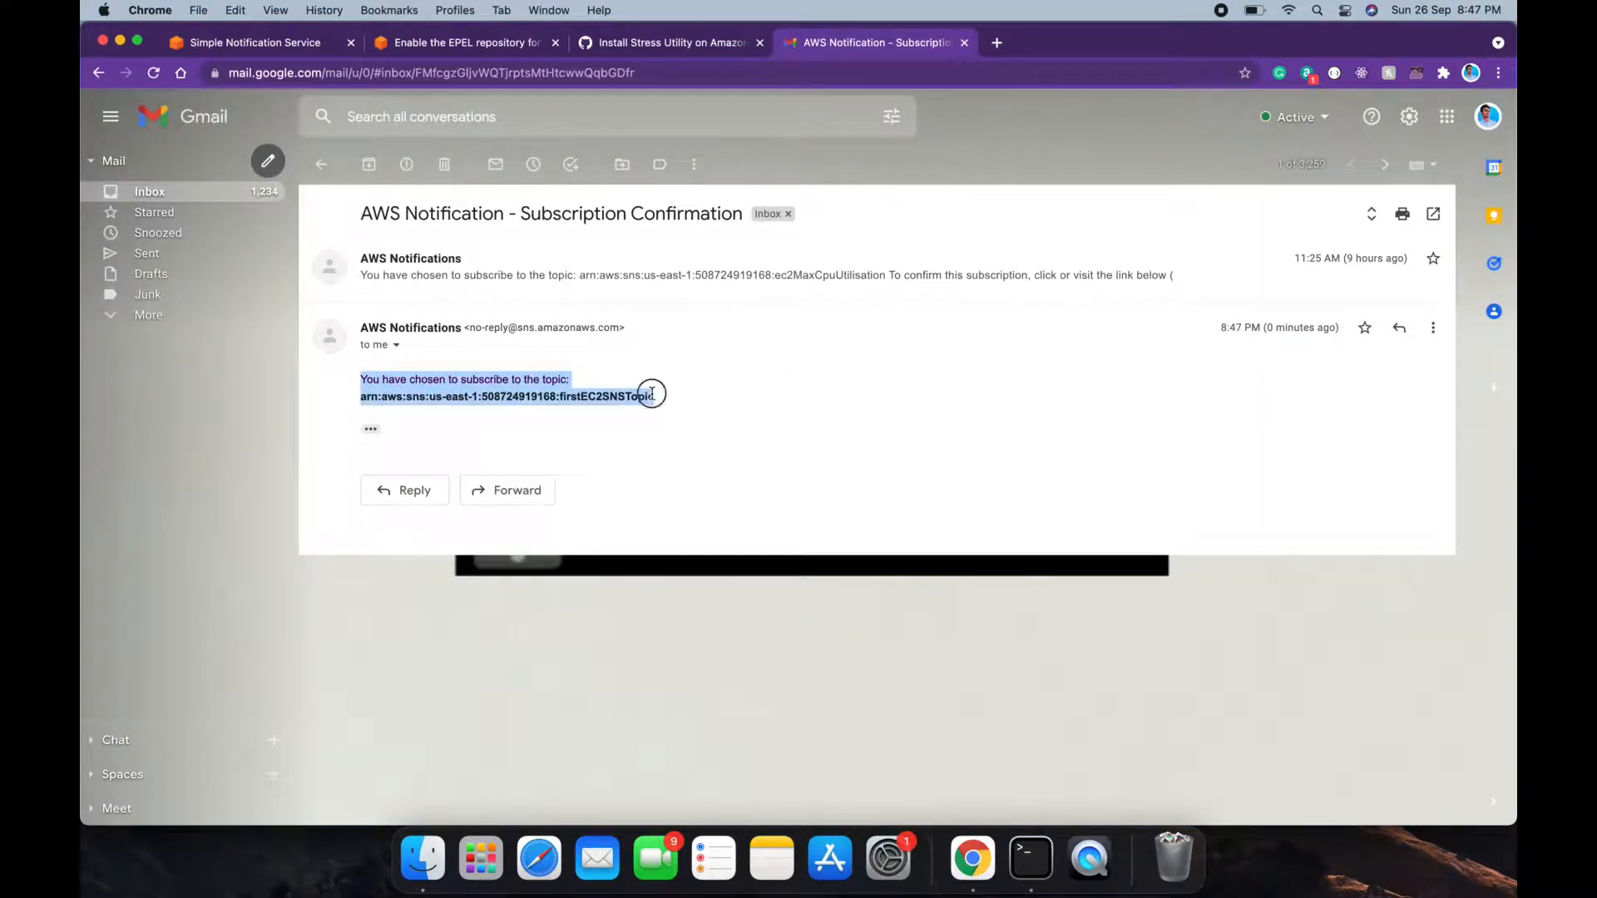
pyautogui.click(652, 394)
pyautogui.moveTo(488, 375); pyautogui.dragTo(566, 375)
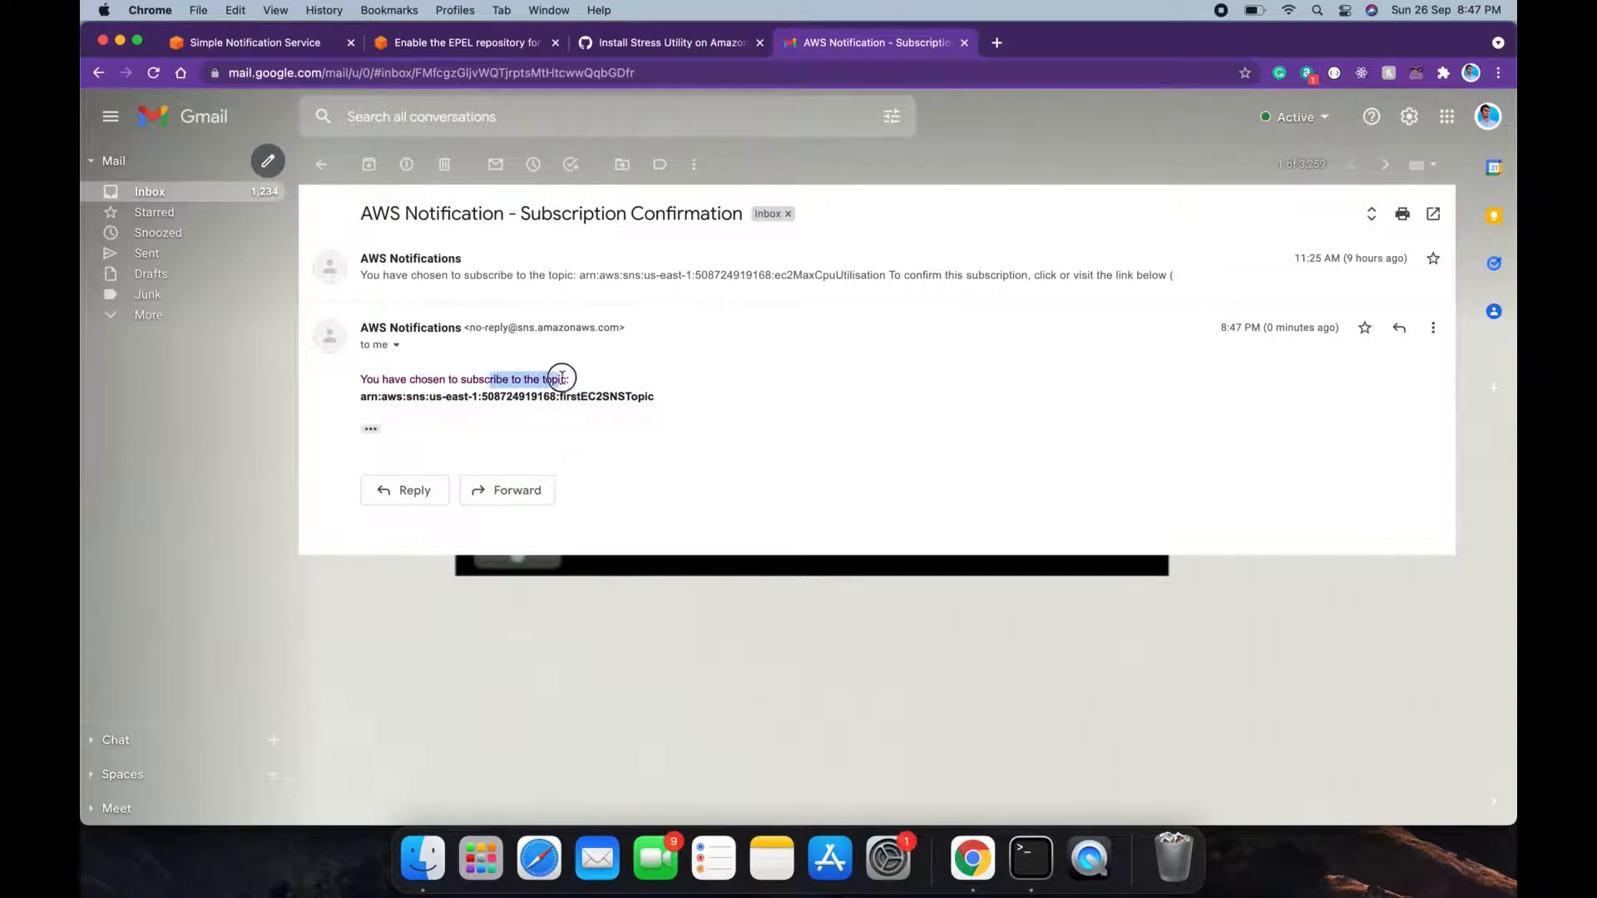
pyautogui.click(570, 377)
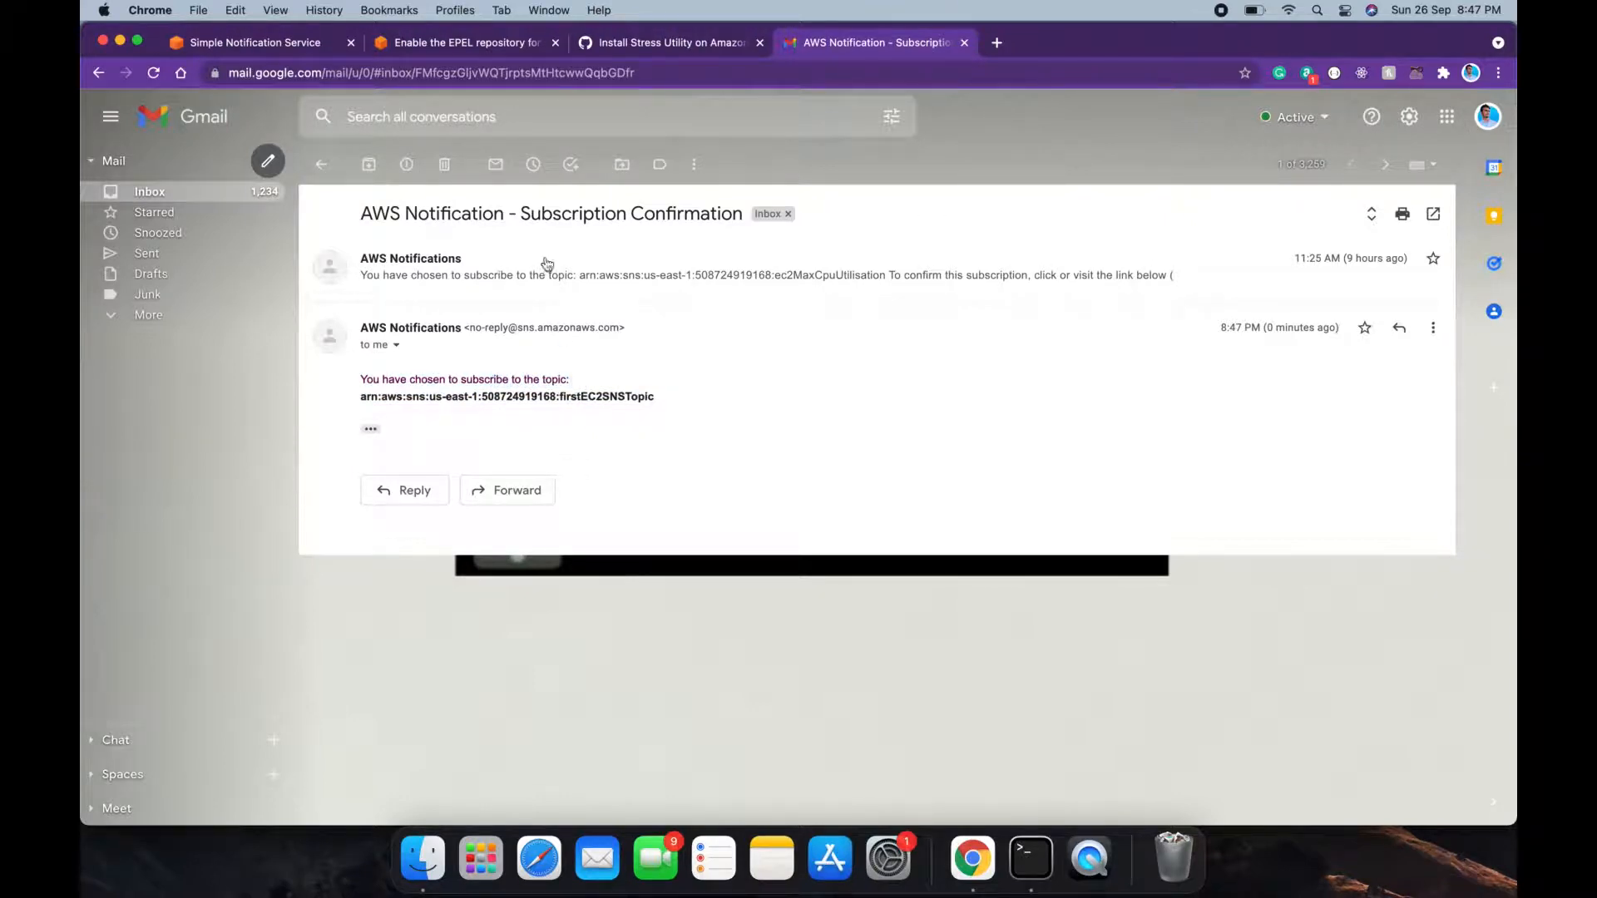
# Step: Check the firstEC2SNSTopic subscriptions in the SNS console
pyautogui.click(443, 50)
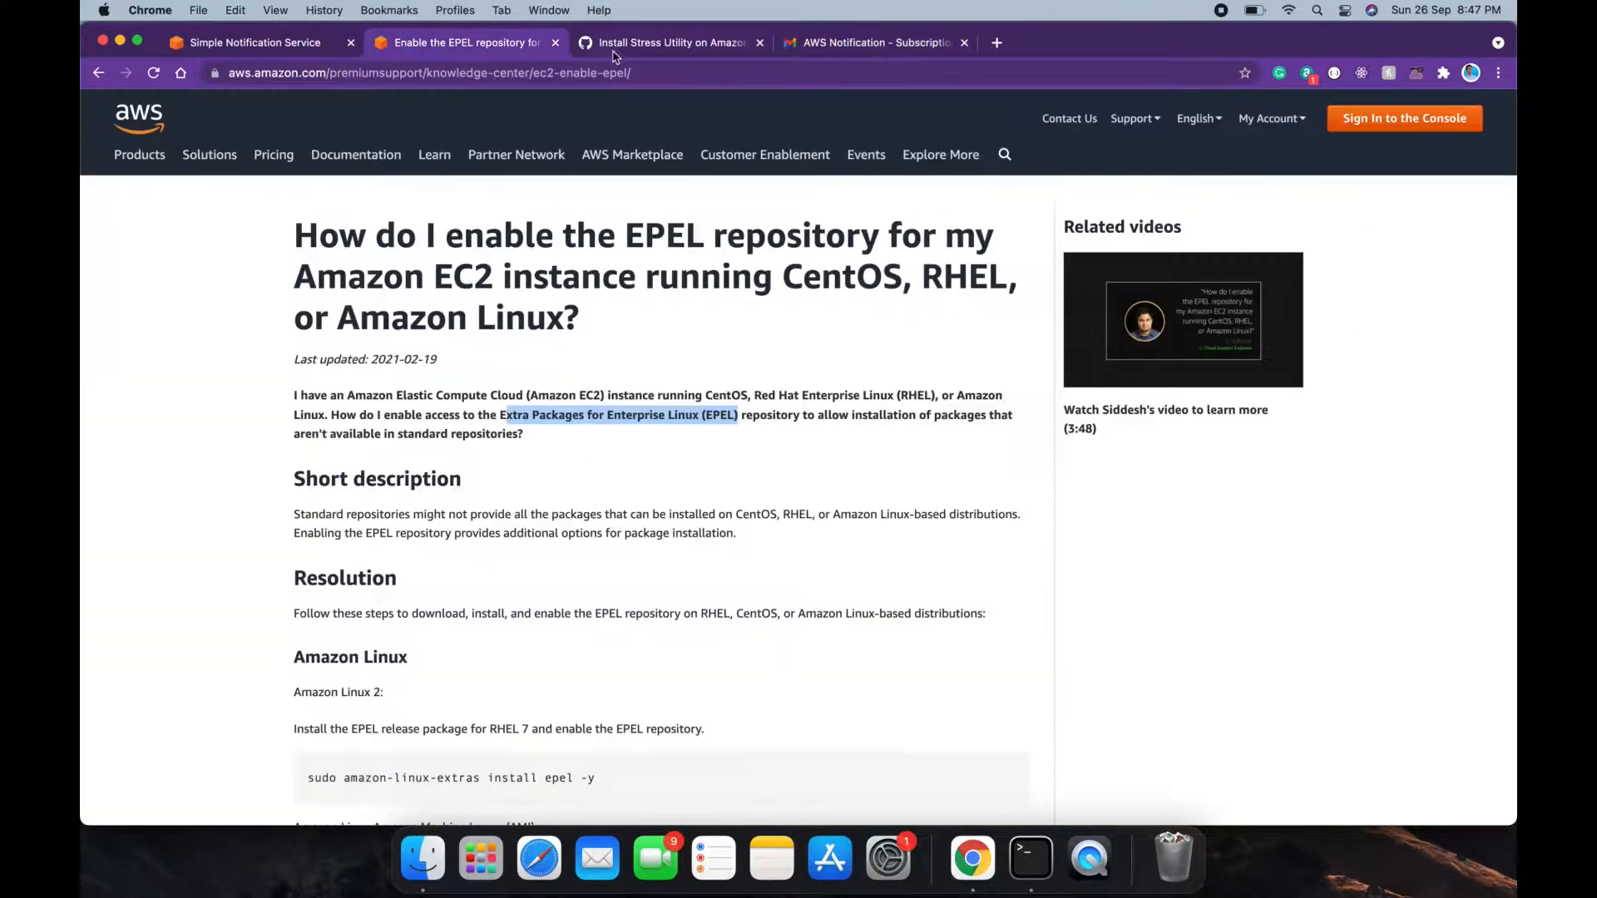
pyautogui.click(278, 52)
pyautogui.scroll(-1, 547, 406)
pyautogui.scroll(-3, 547, 406)
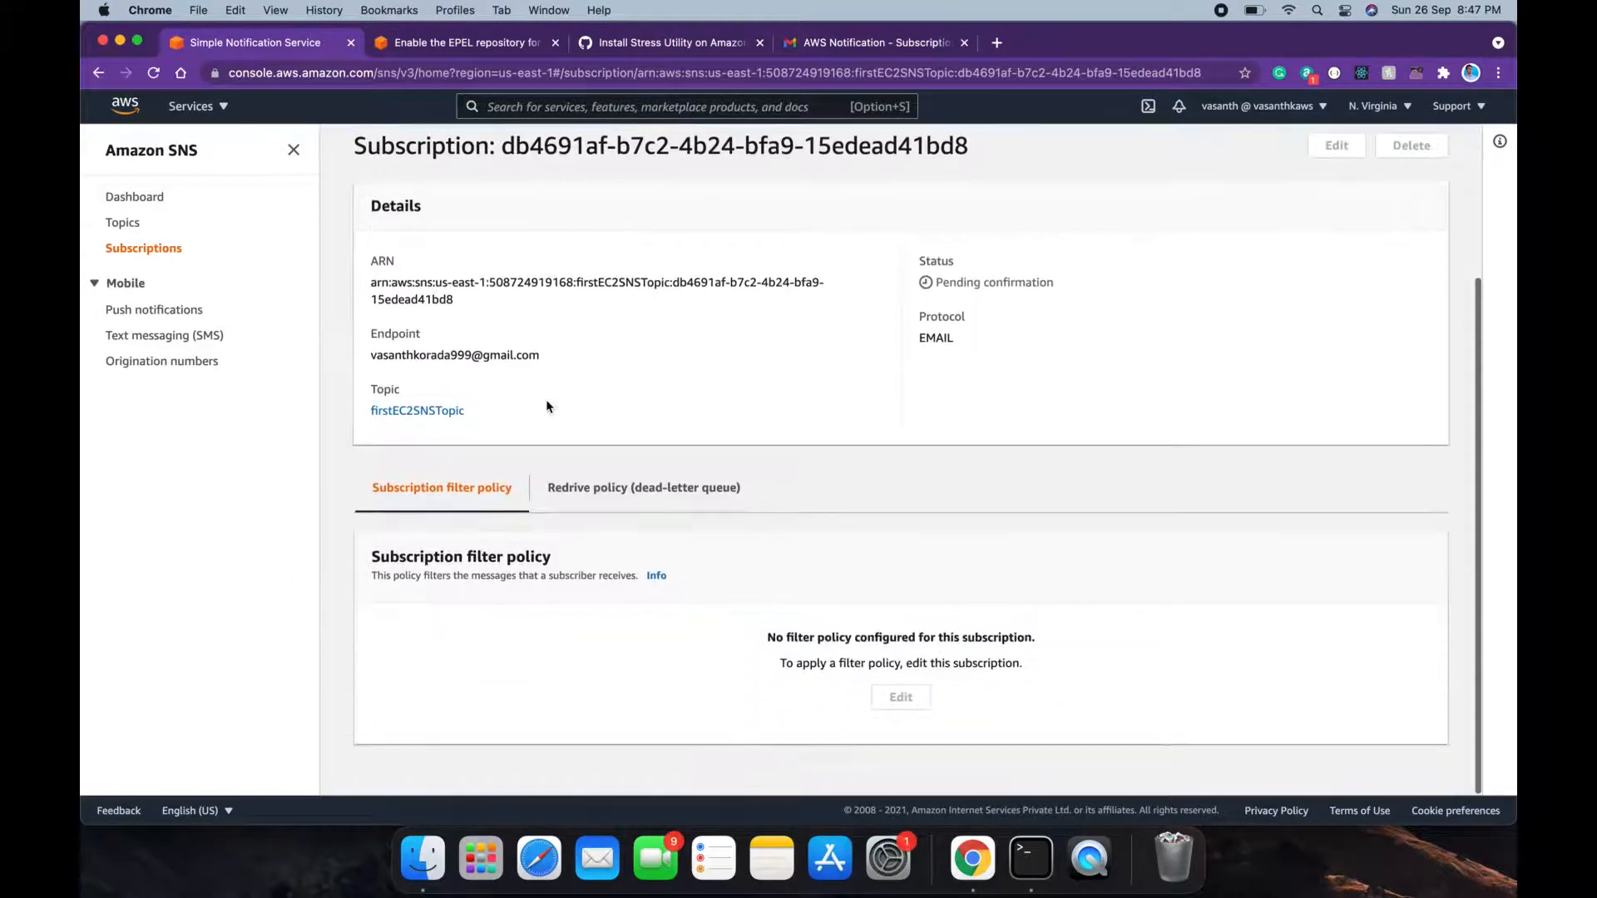
pyautogui.scroll(3, 547, 406)
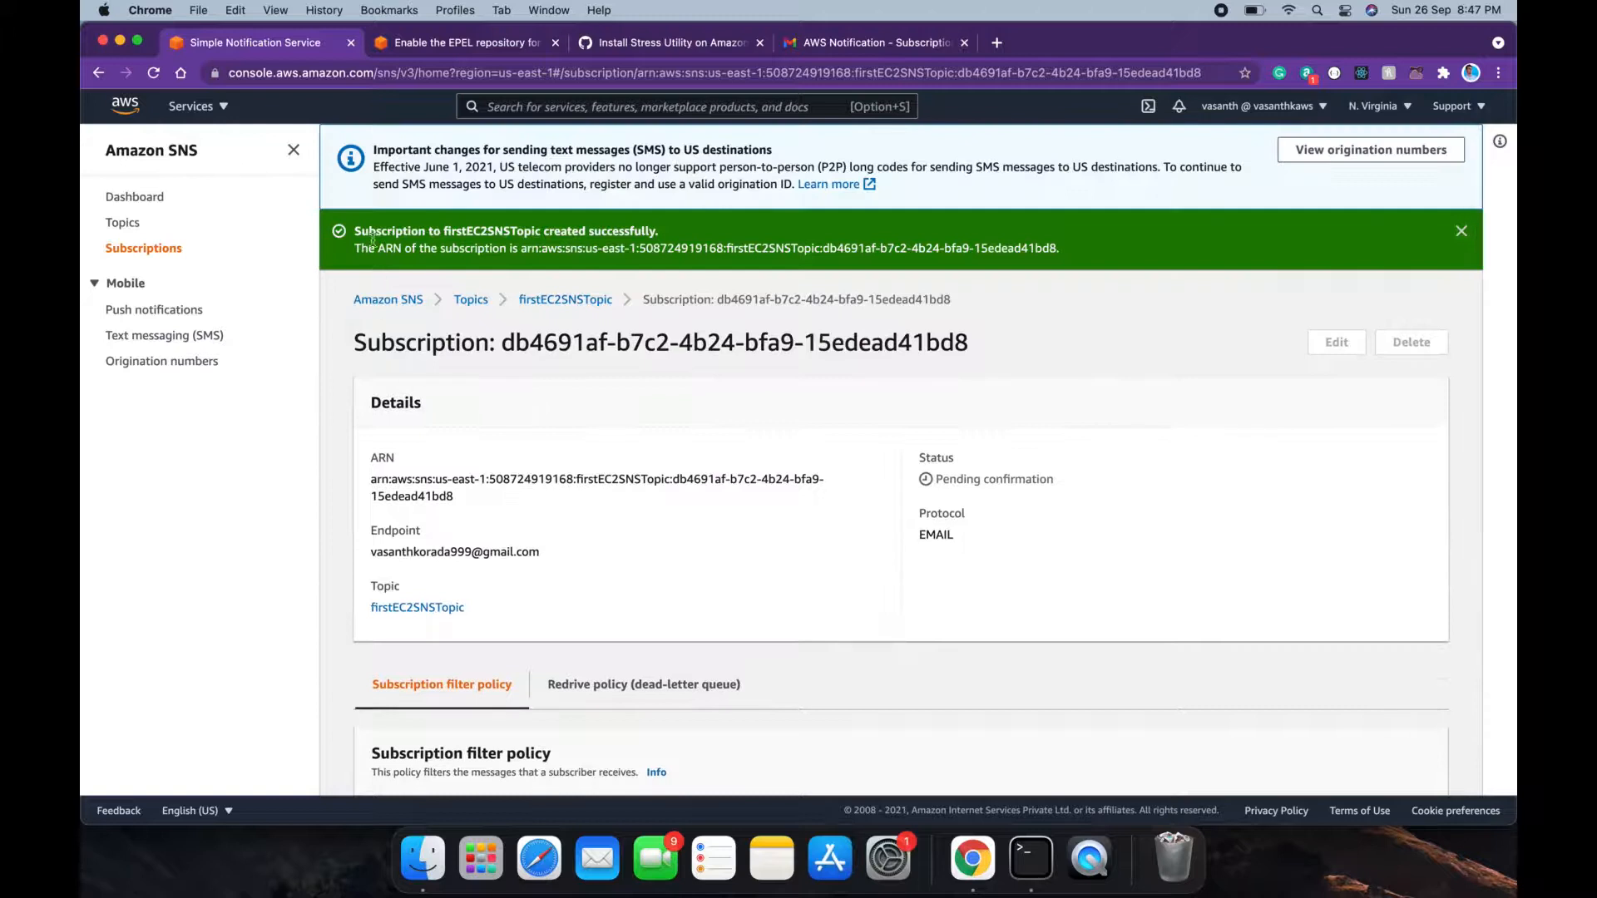
pyautogui.click(468, 301)
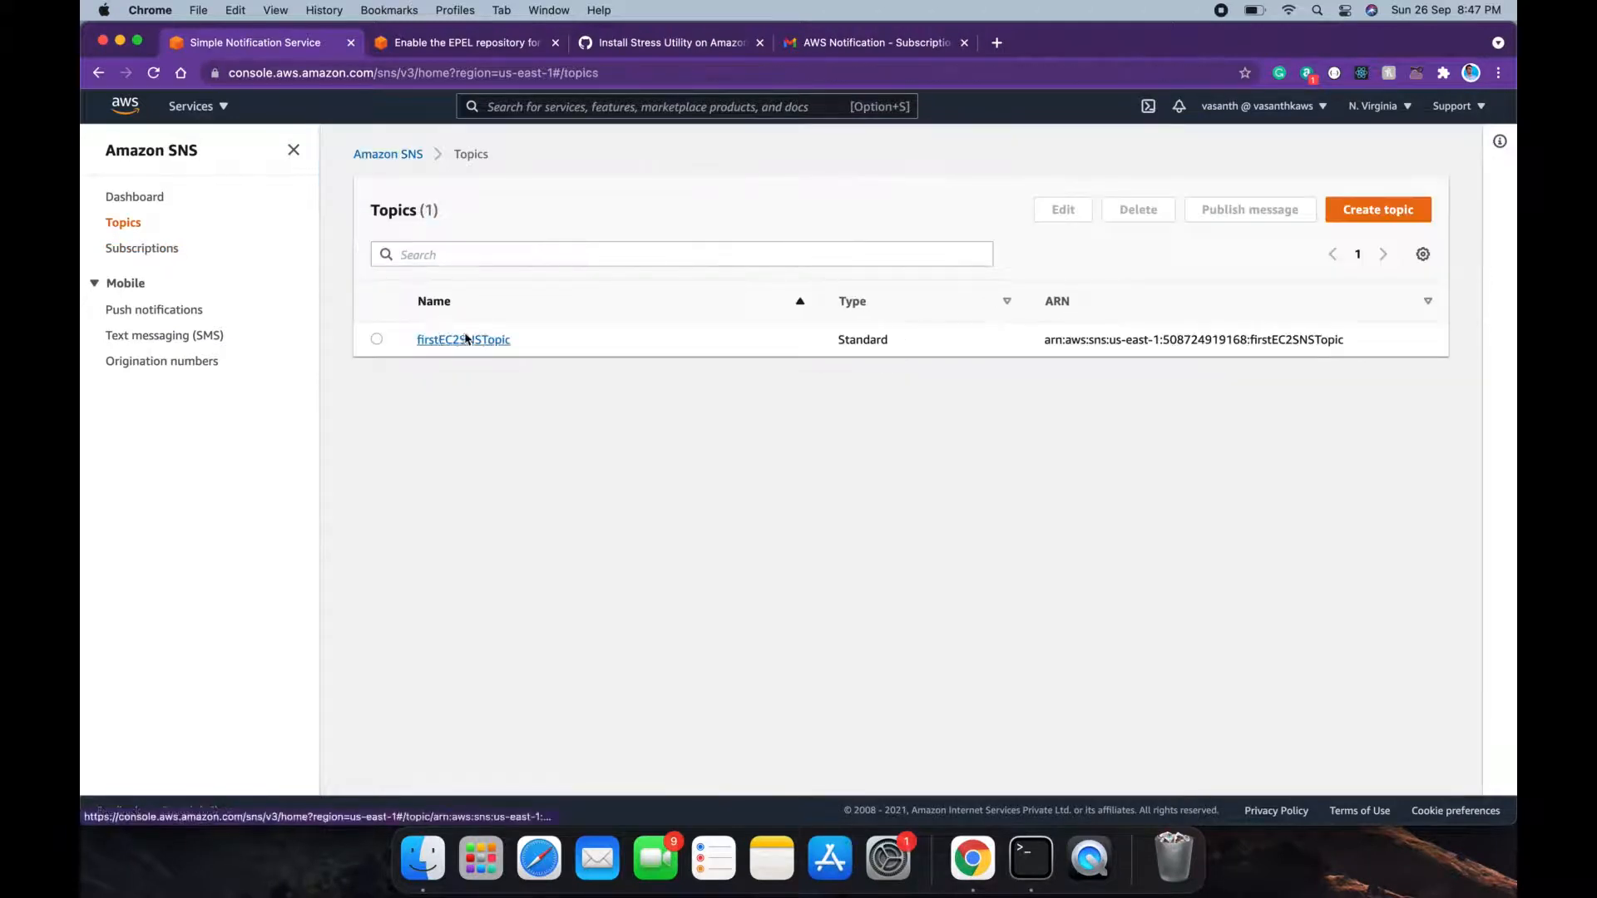
pyautogui.click(465, 340)
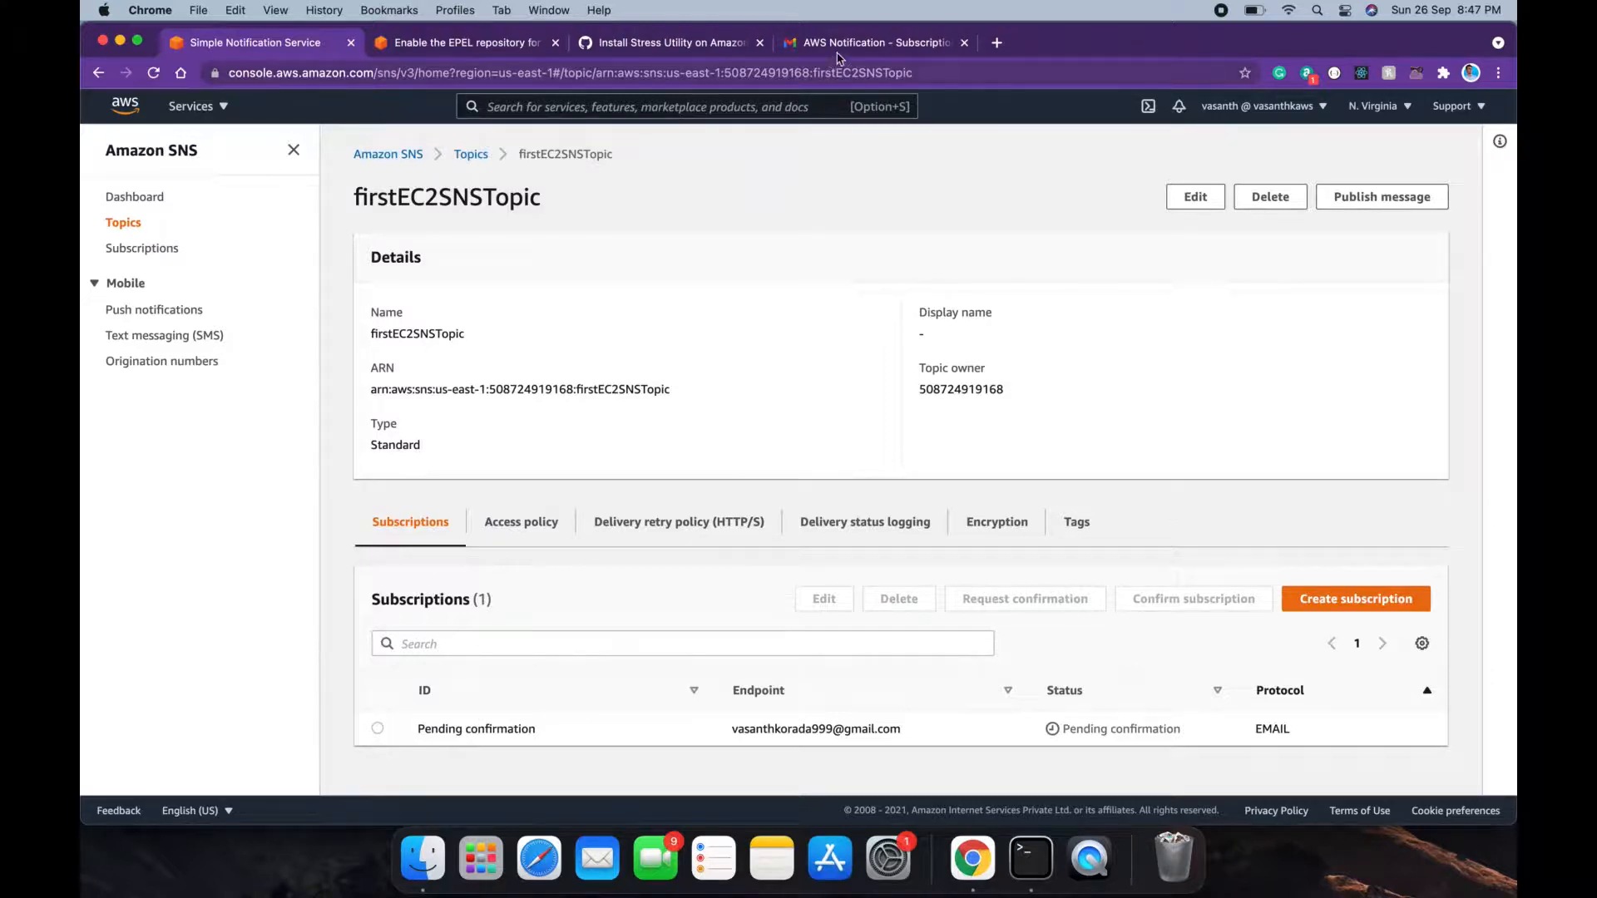
# Step: Expand the trimmed email content and follow the Confirm subscription link
pyautogui.click(865, 43)
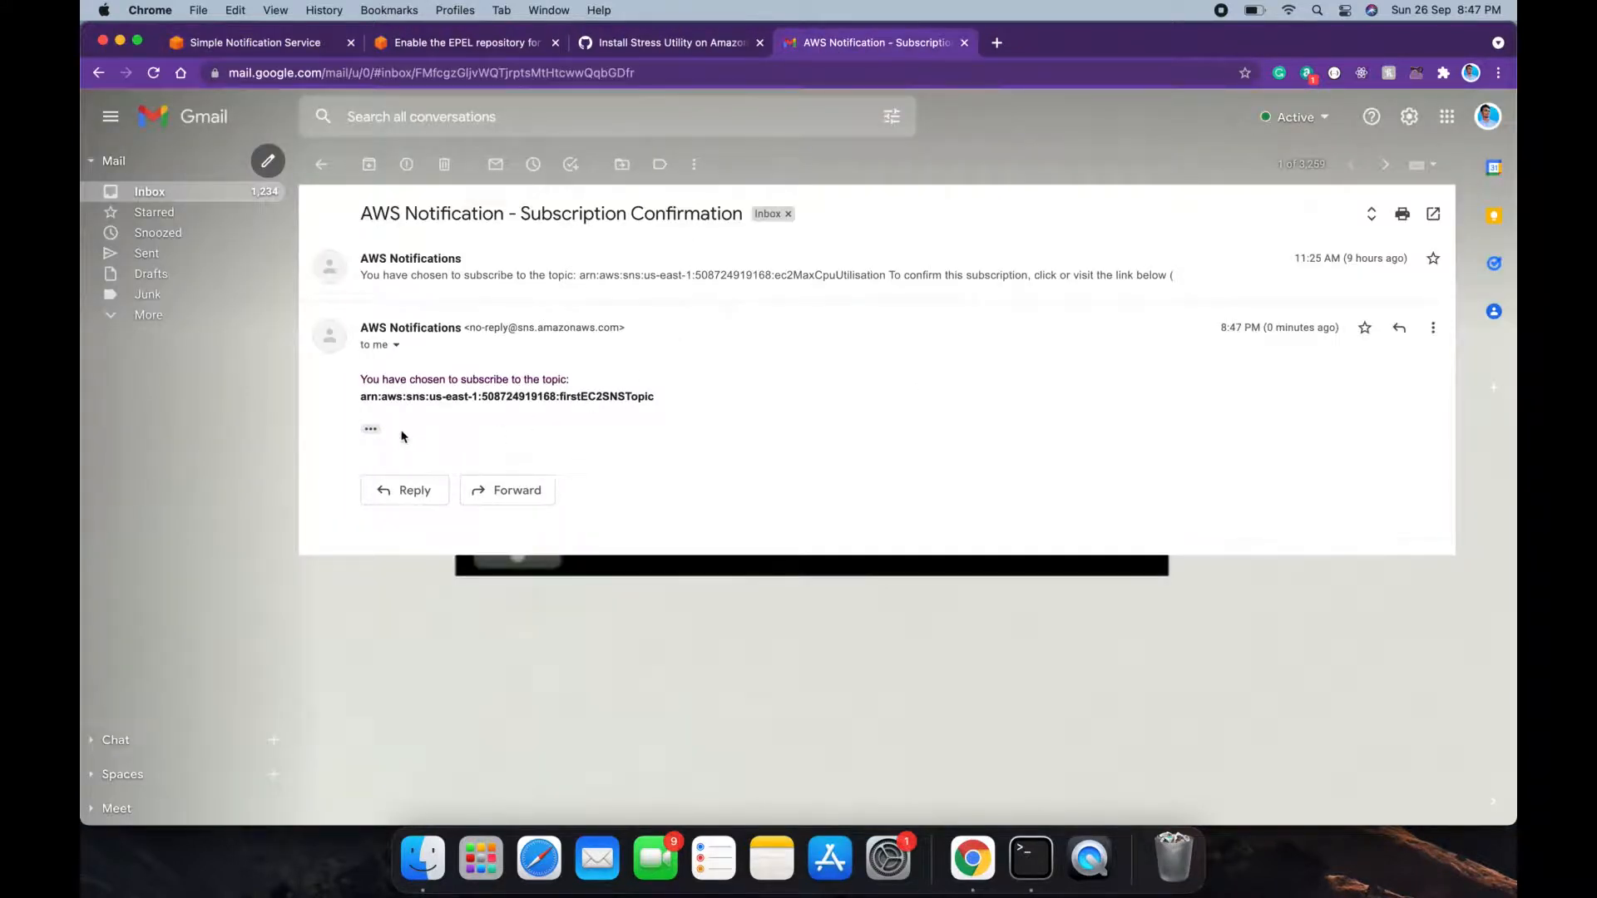
pyautogui.click(371, 430)
pyautogui.click(409, 479)
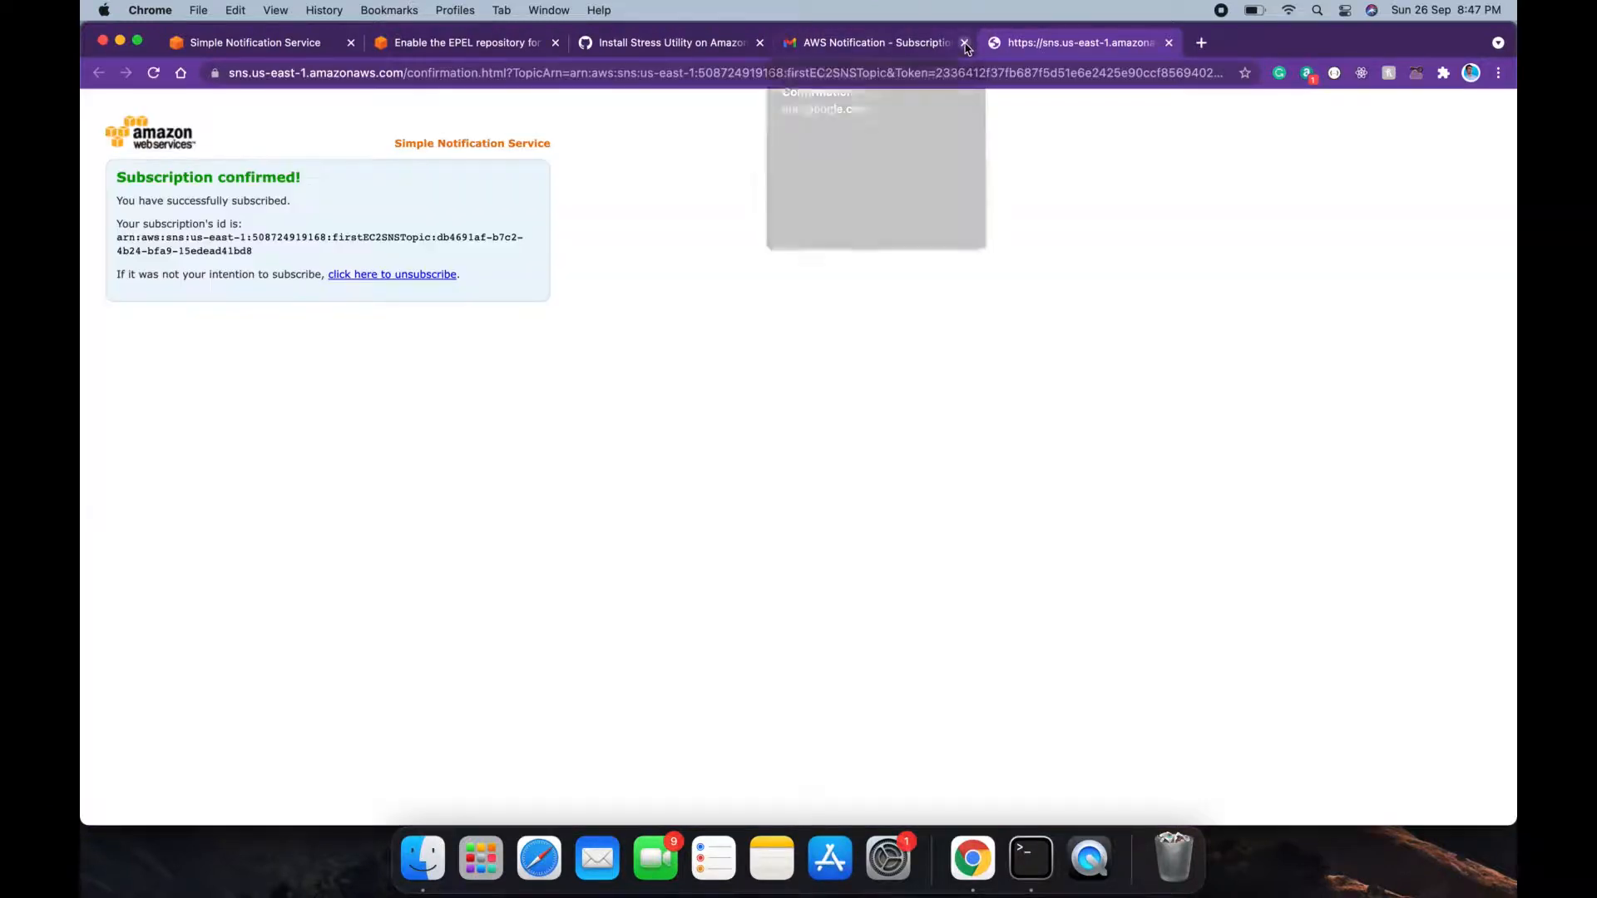
# Step: Close the confirmation tabs and verify the firstEC2SNSTopic email subscription shows Confirmed
pyautogui.click(964, 43)
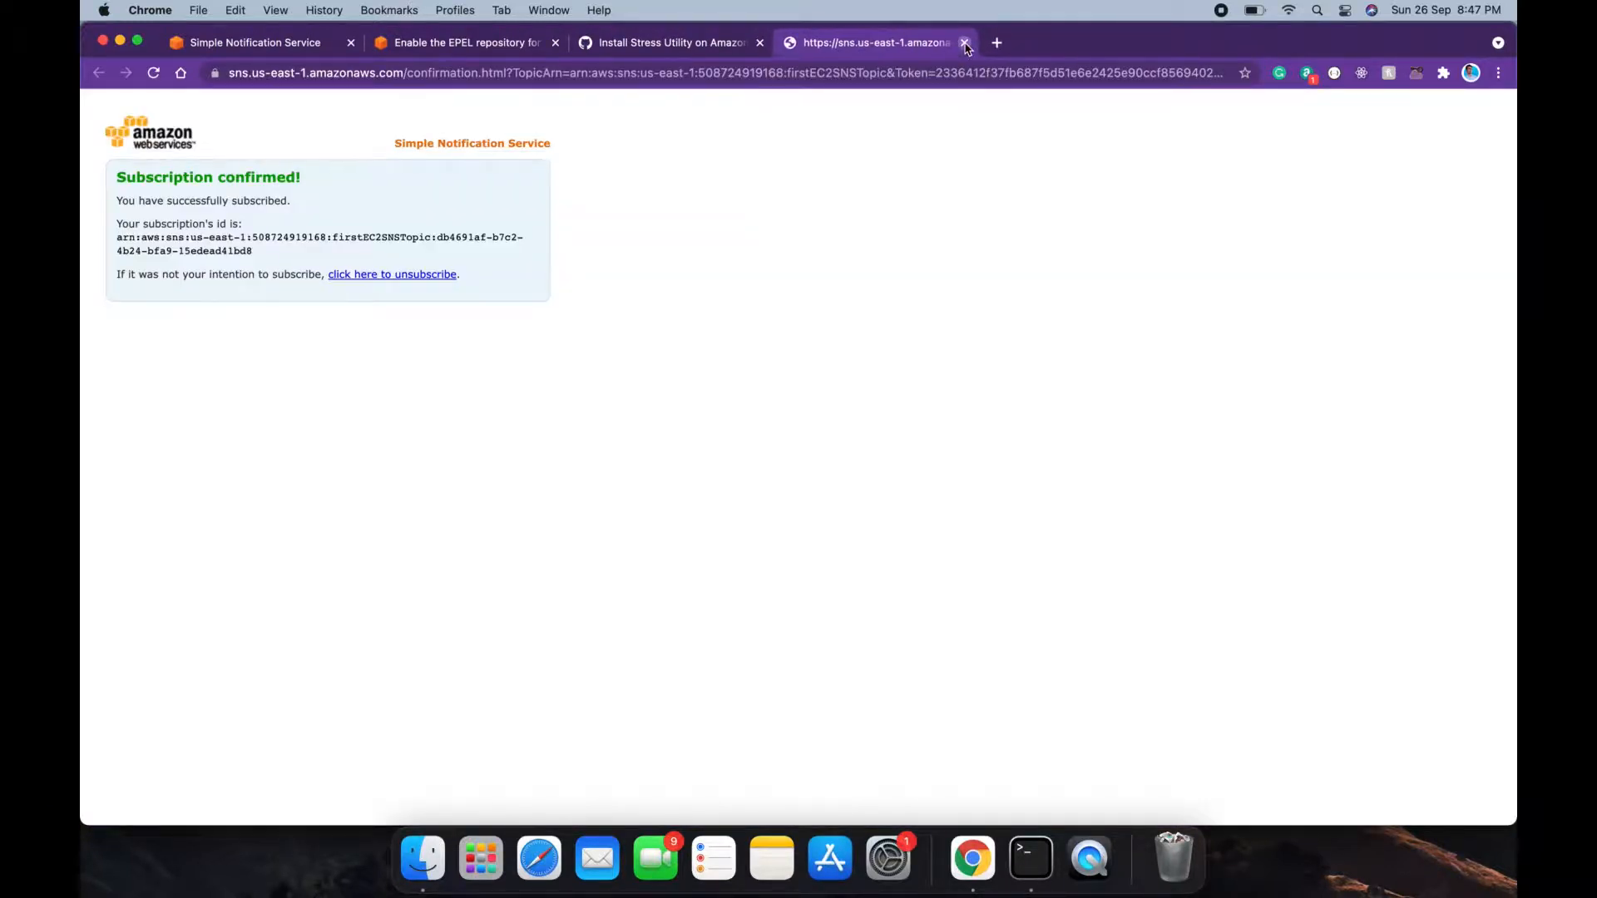
pyautogui.click(964, 43)
pyautogui.click(468, 46)
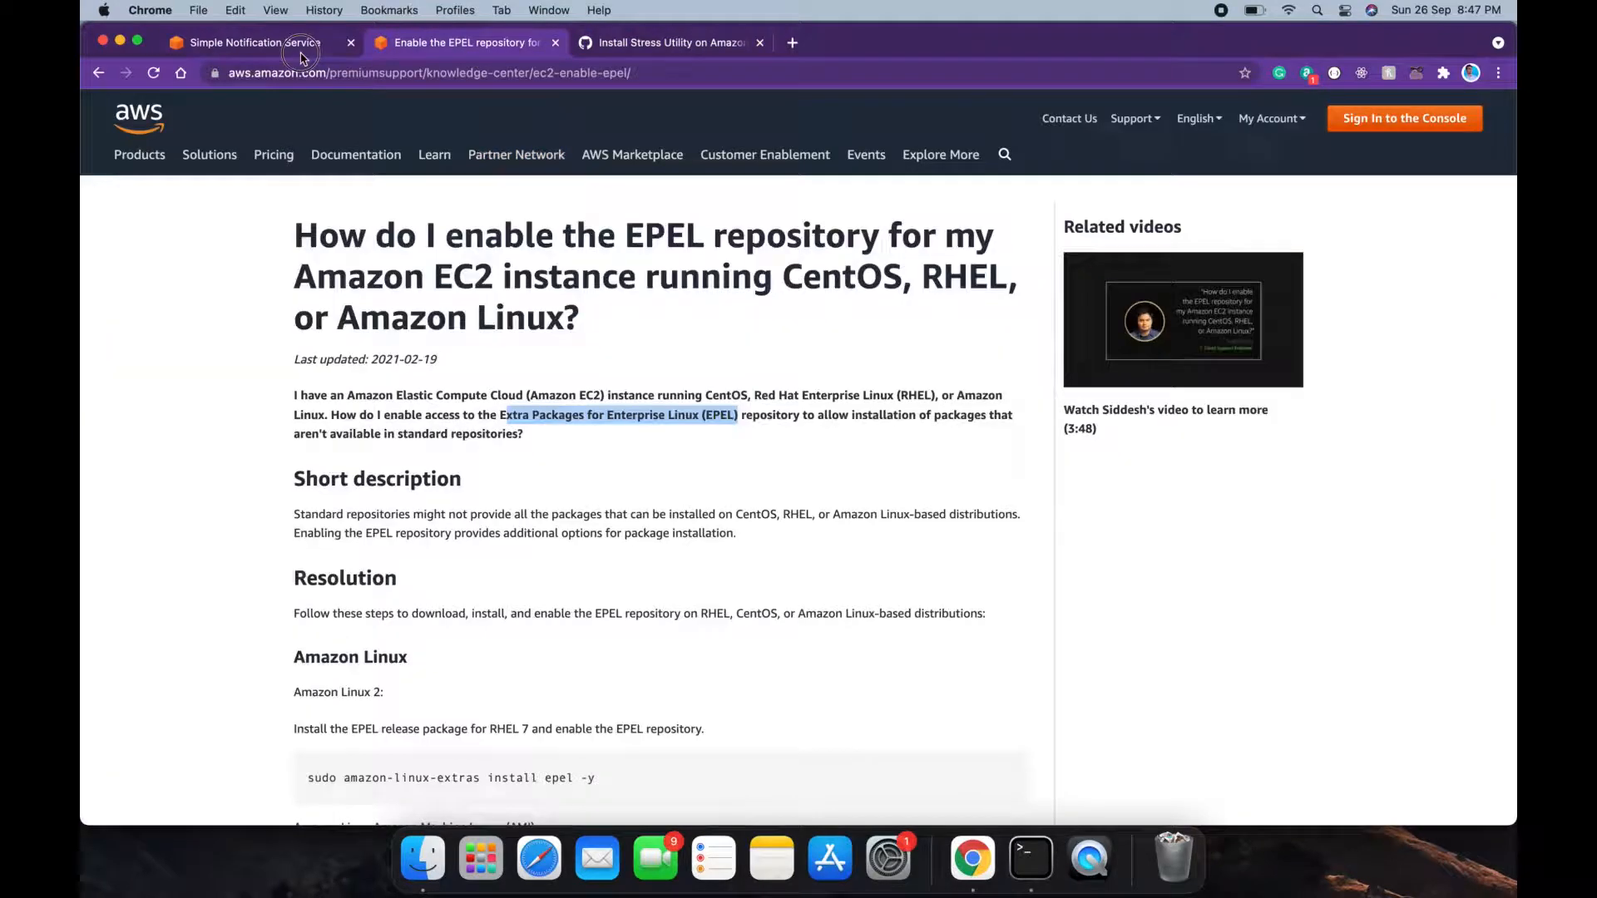
pyautogui.click(257, 42)
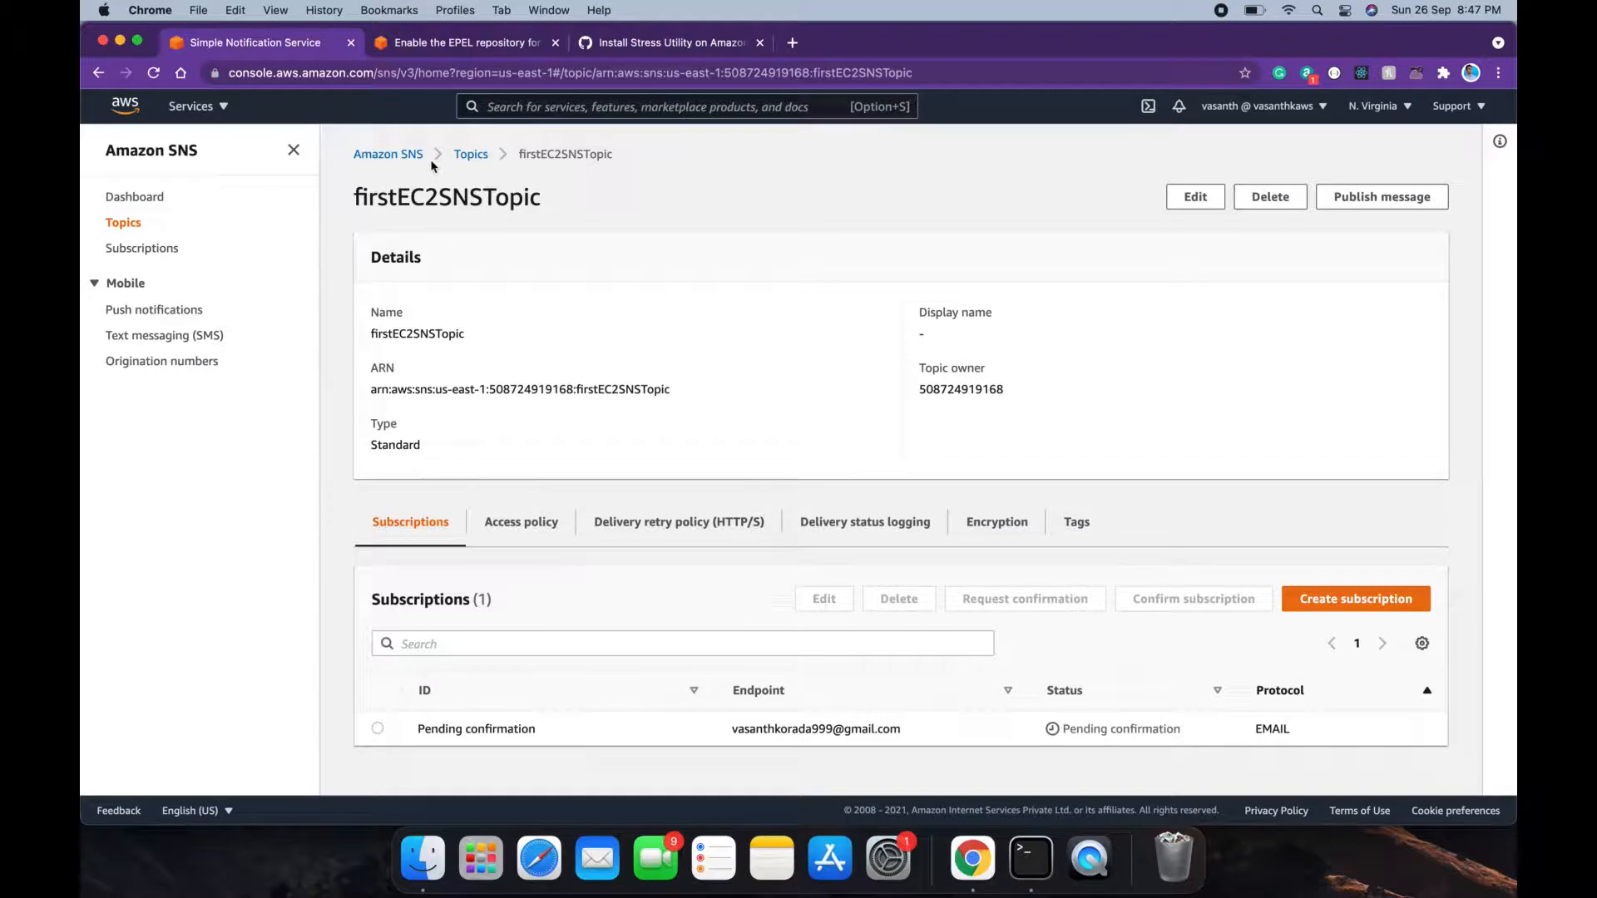
pyautogui.click(471, 155)
pyautogui.click(431, 340)
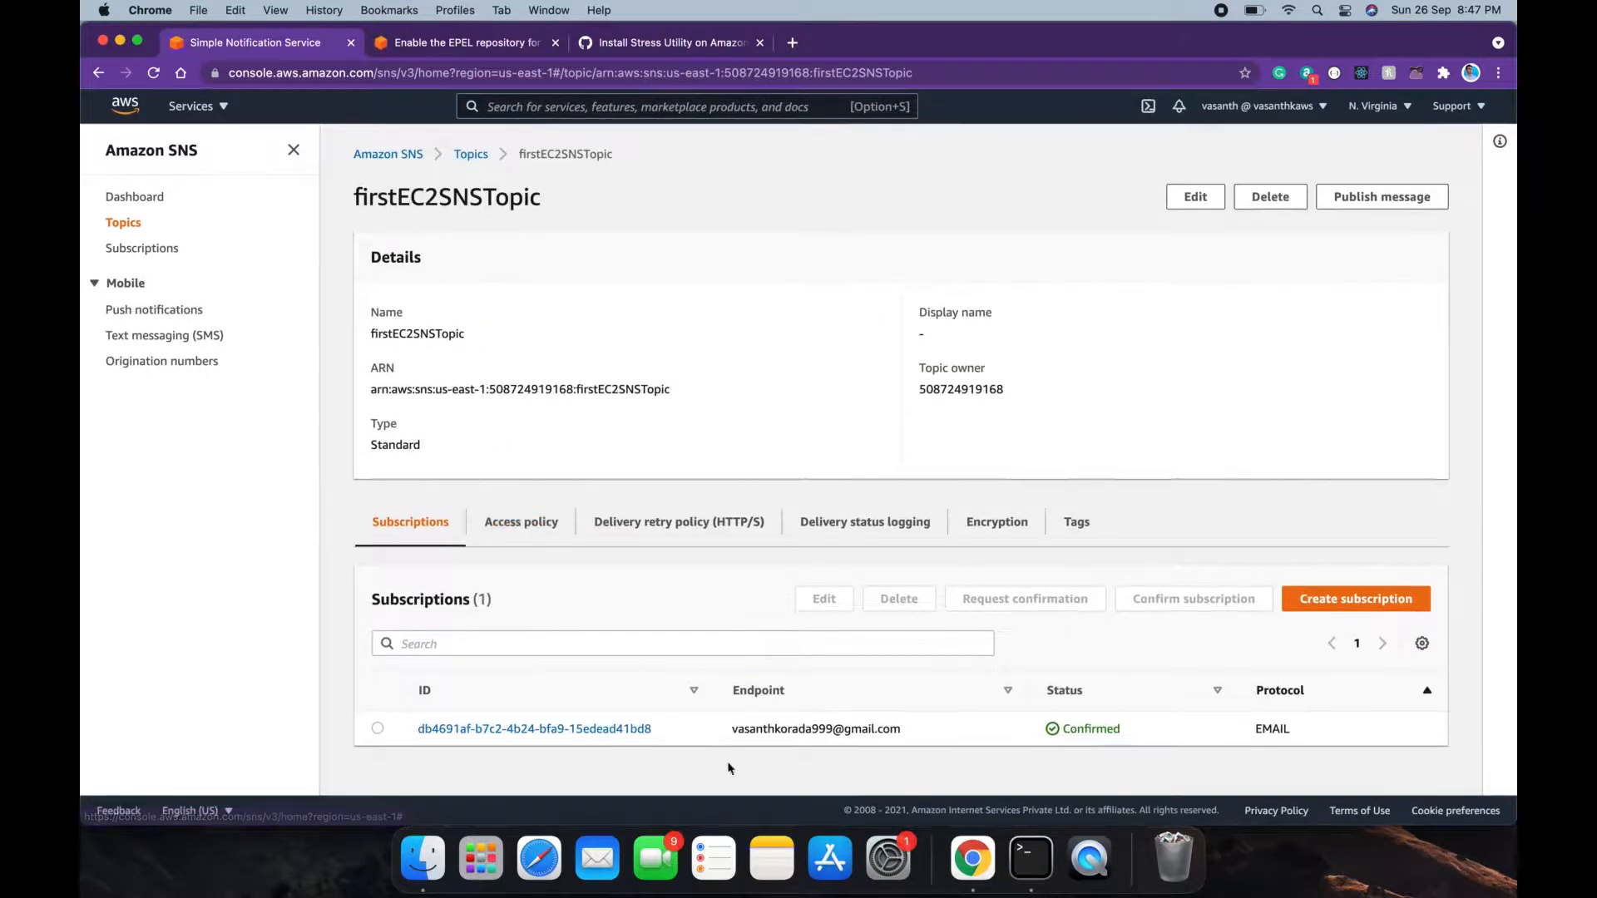
pyautogui.moveTo(730, 732); pyautogui.dragTo(542, 208)
pyautogui.click(499, 194)
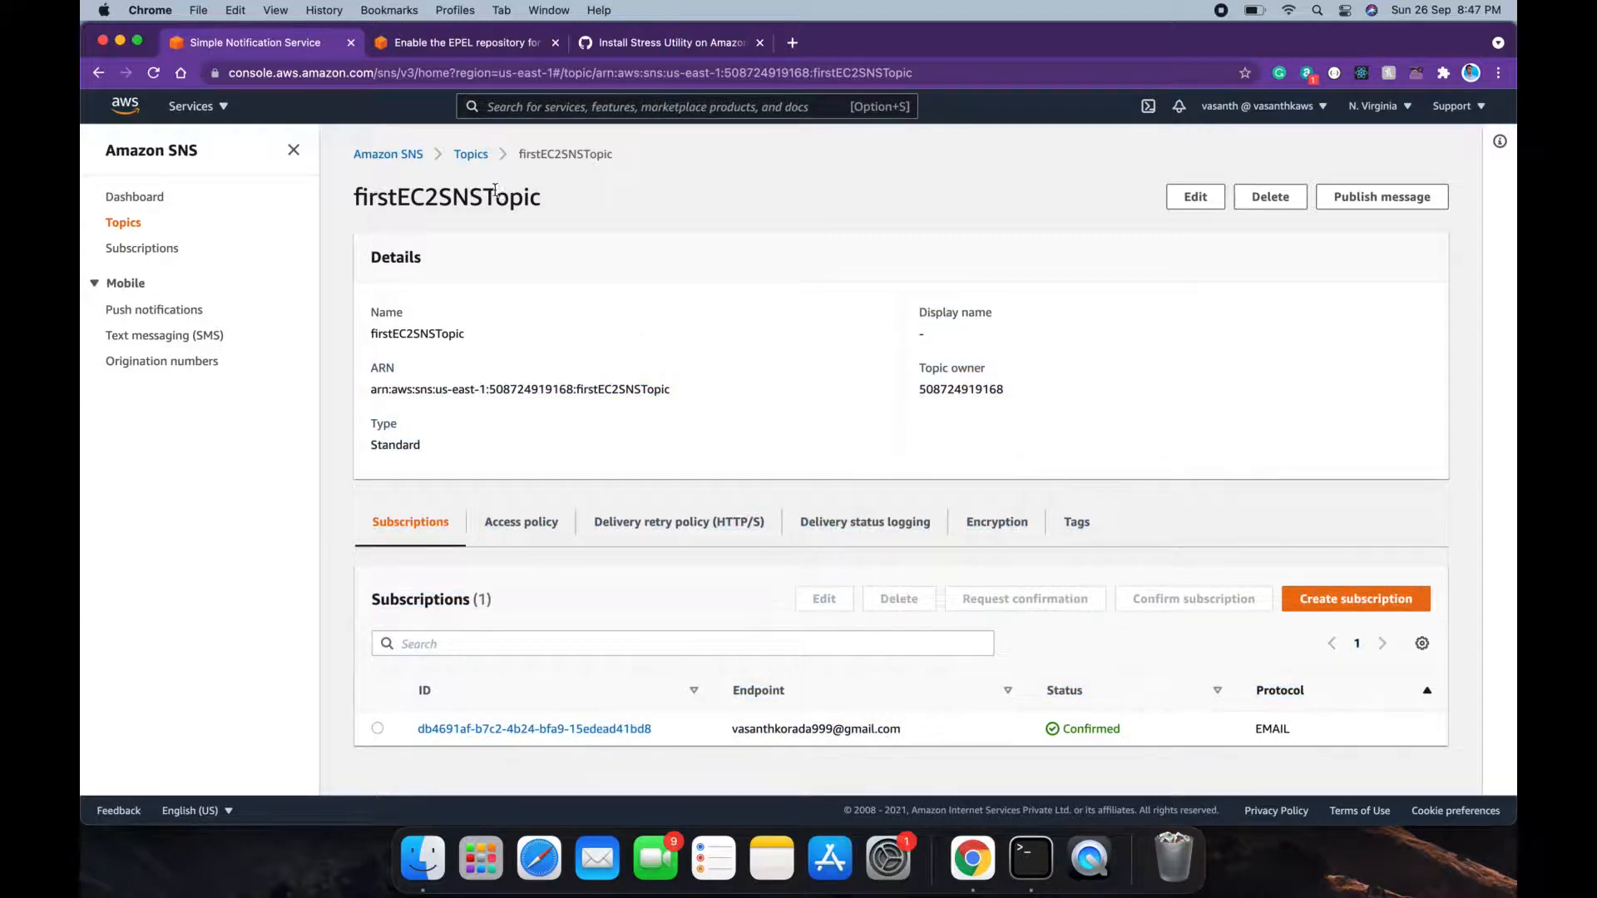
# Step: Search services for 'ec2' from the SNS homepage and open EC2
pyautogui.click(399, 157)
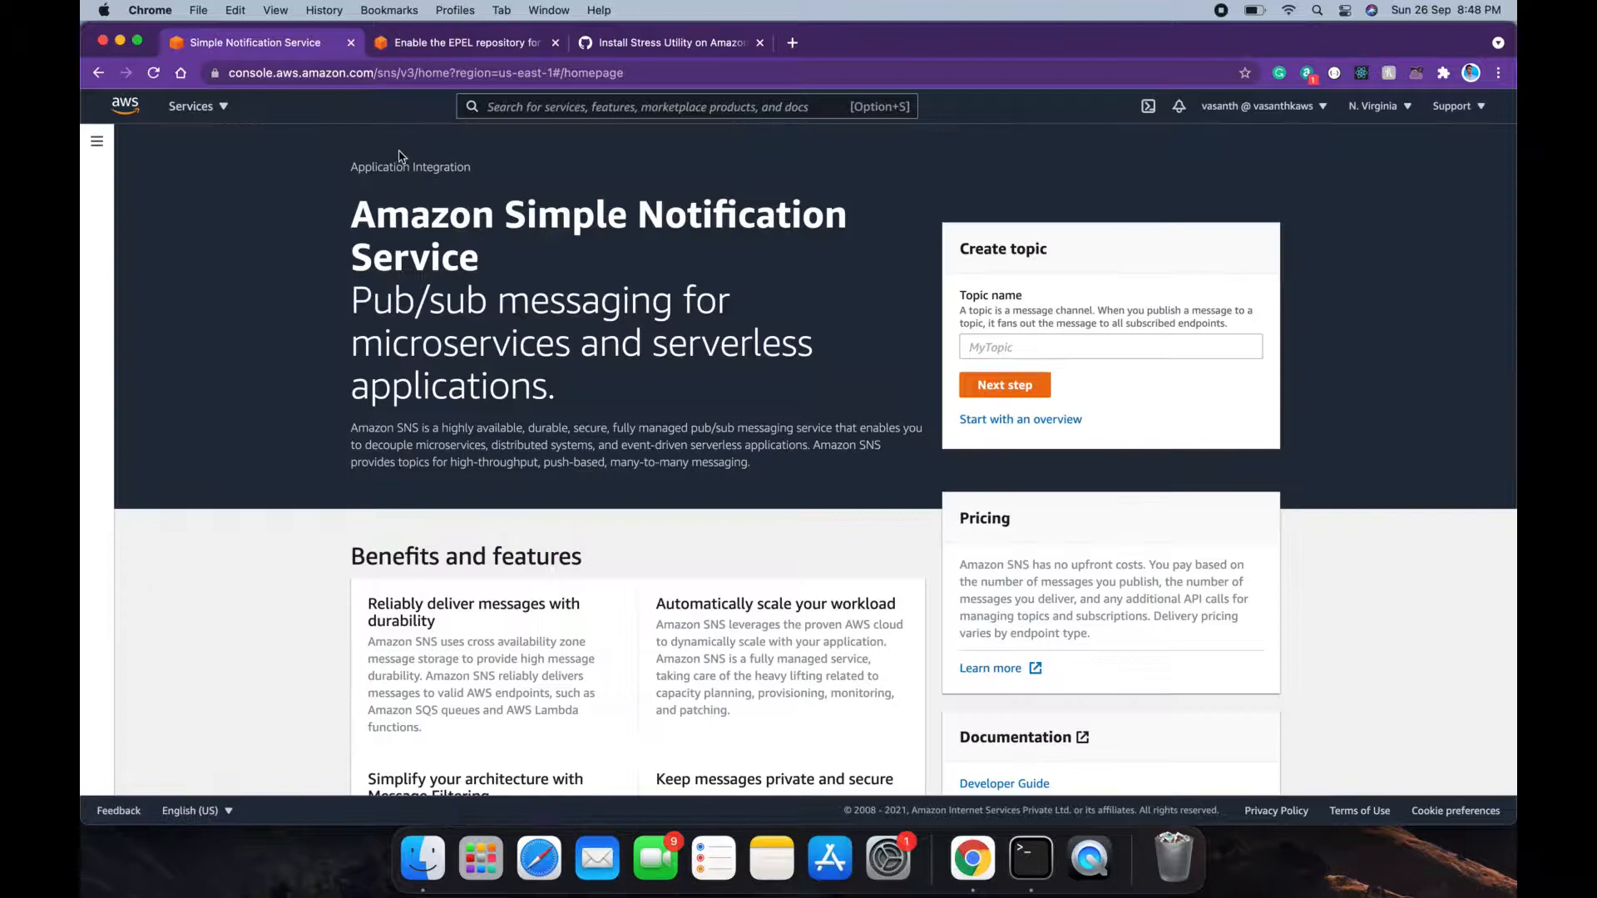
pyautogui.write('ec2')
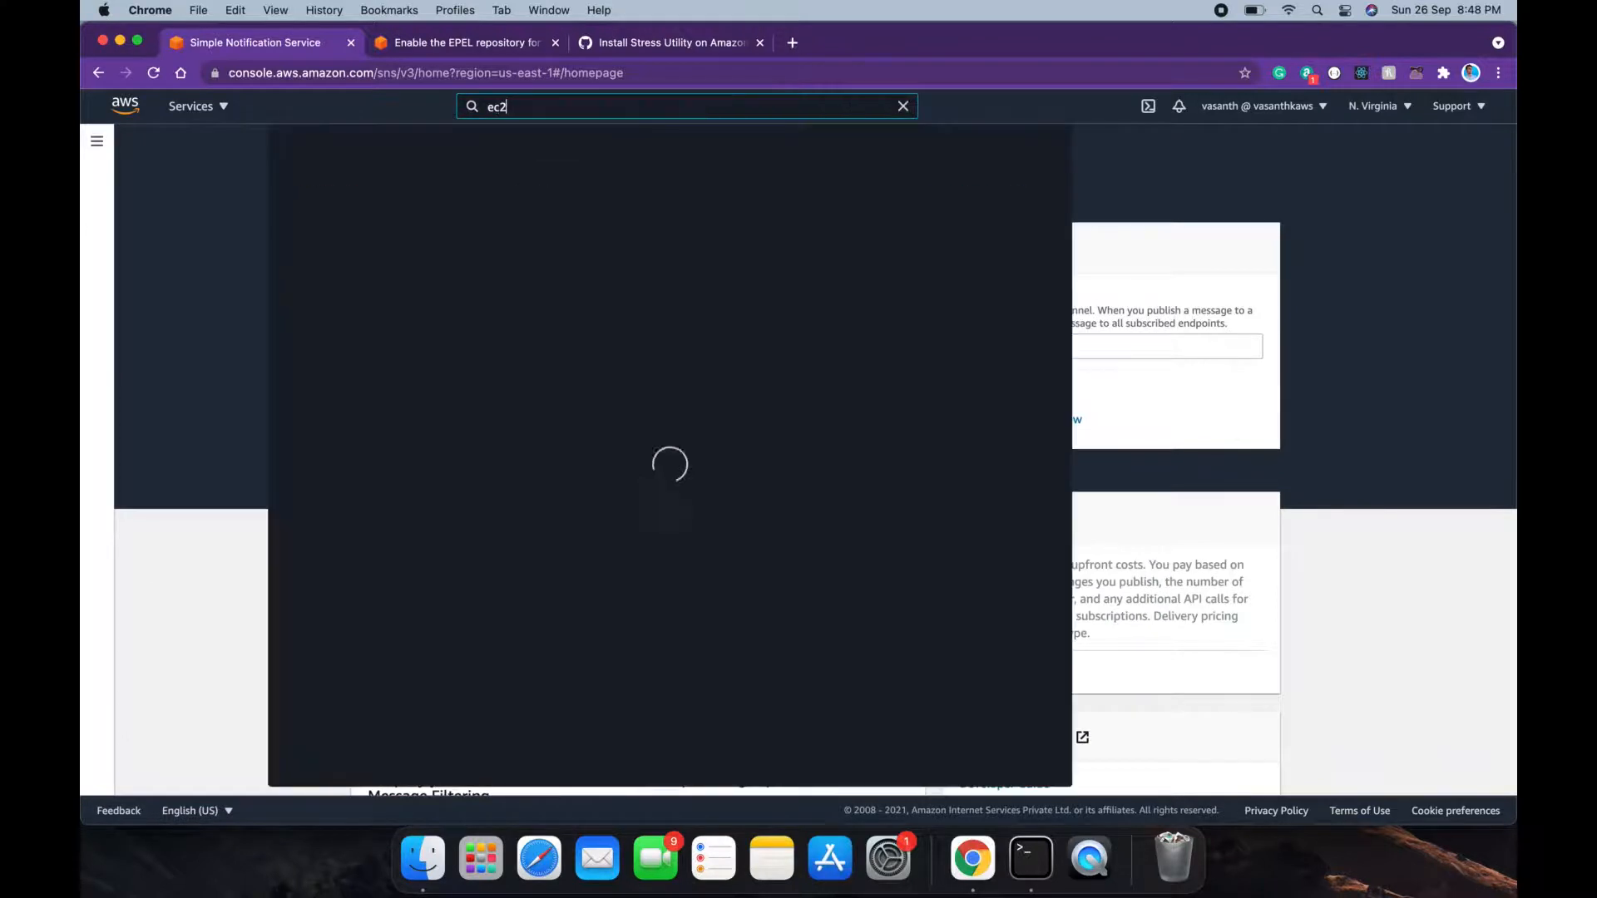
pyautogui.click(546, 238)
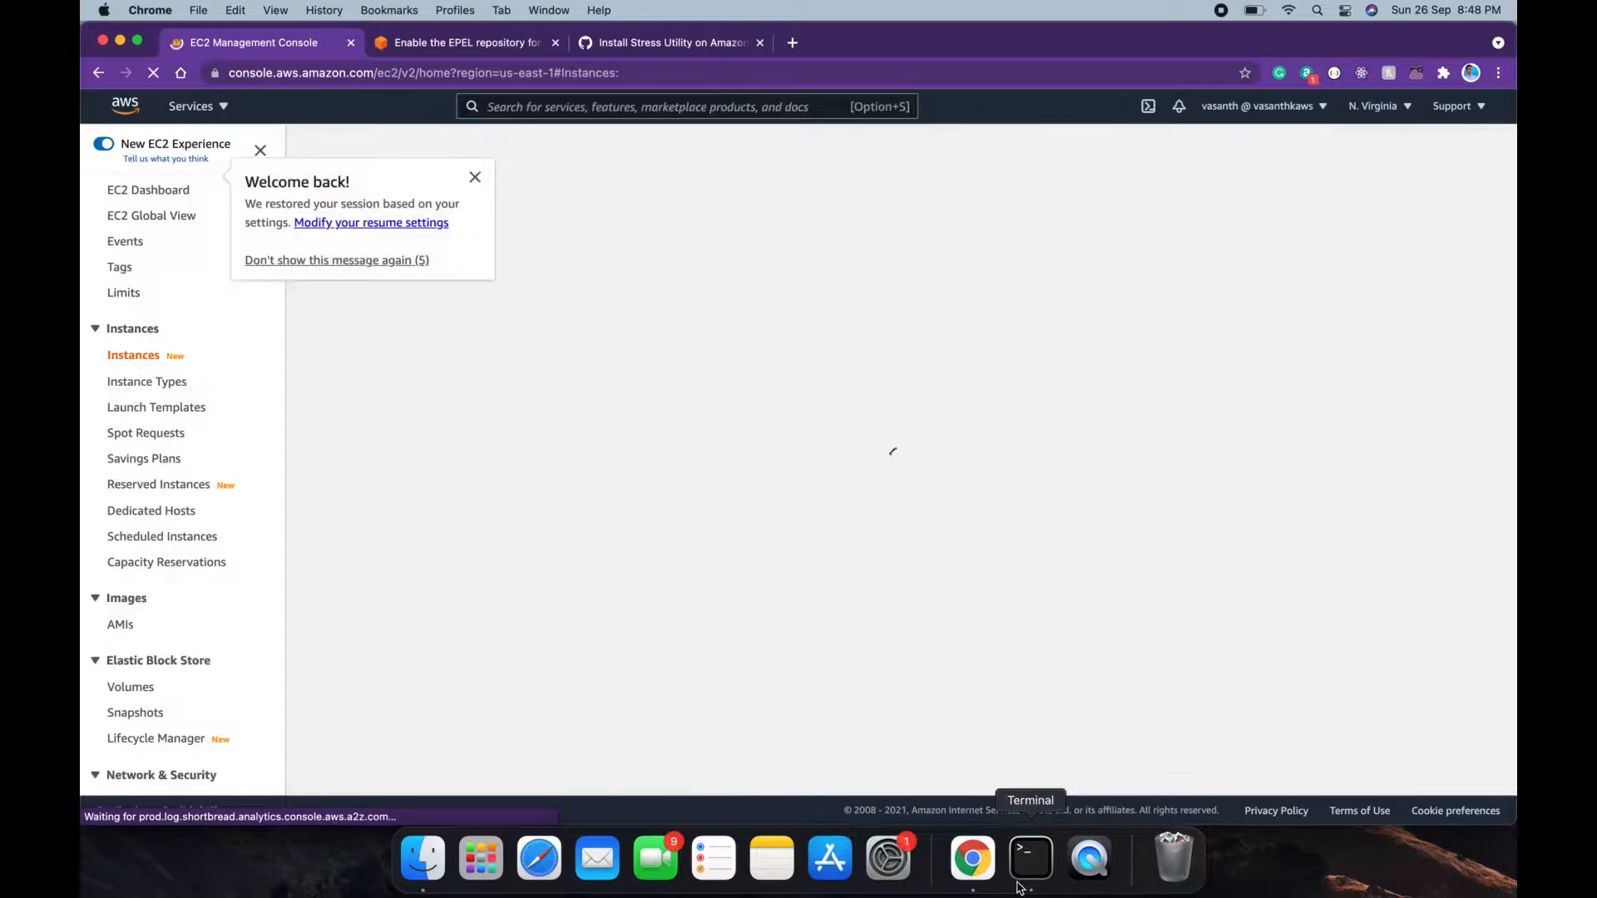
# Step: Clear the SSH terminal and run 'stress --cpu 9' to dispatch 9 CPU hogs
pyautogui.click(1031, 858)
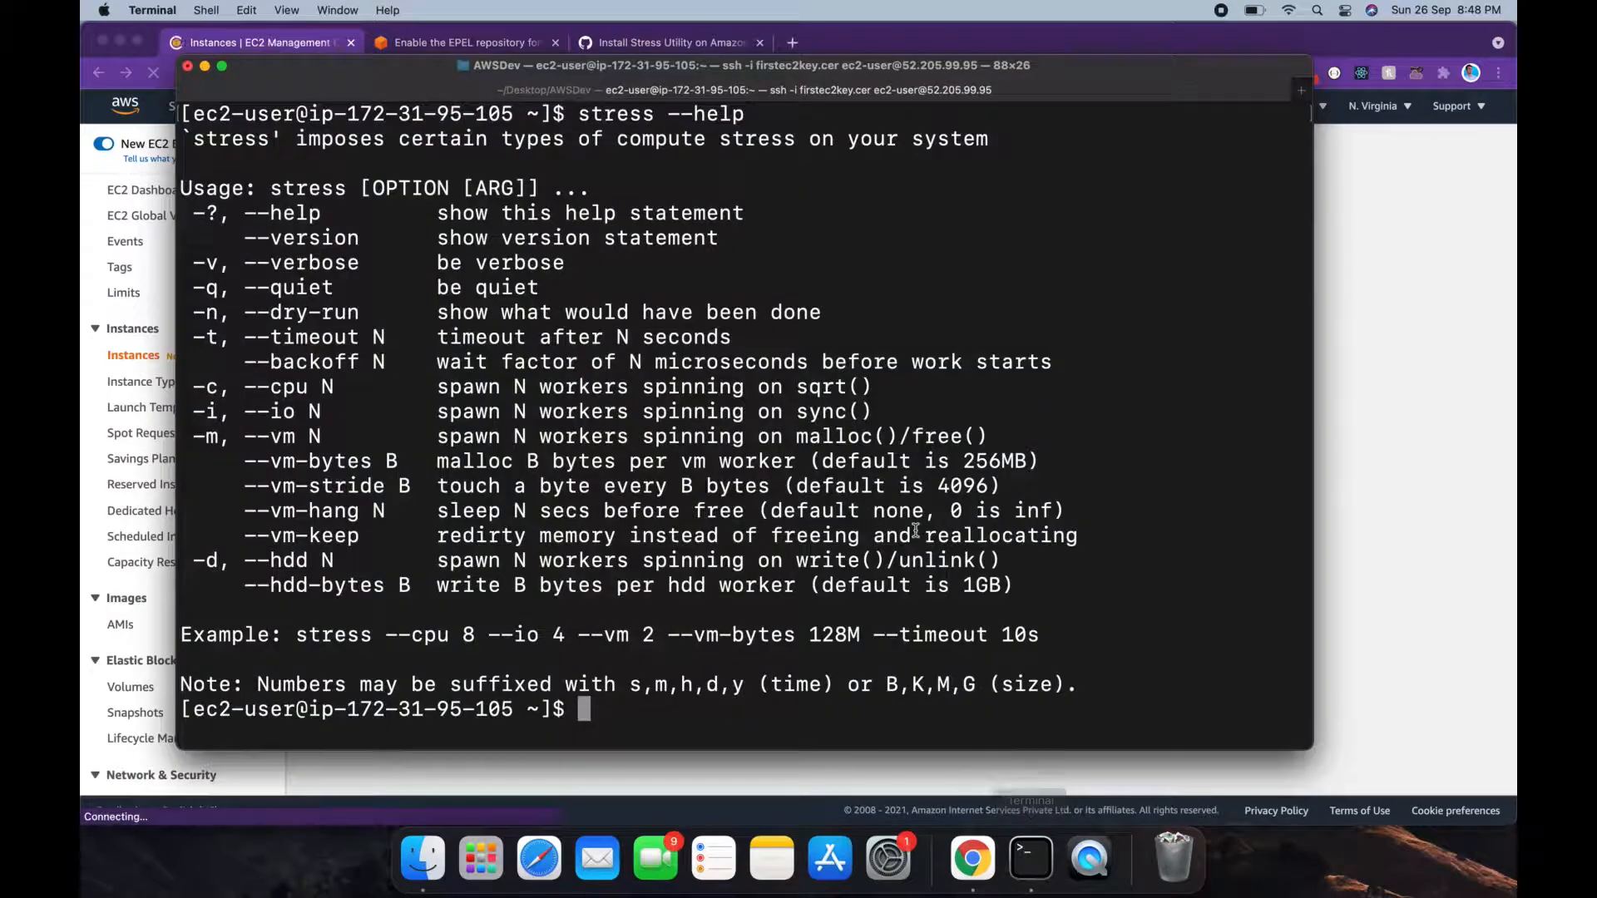
pyautogui.write('c')
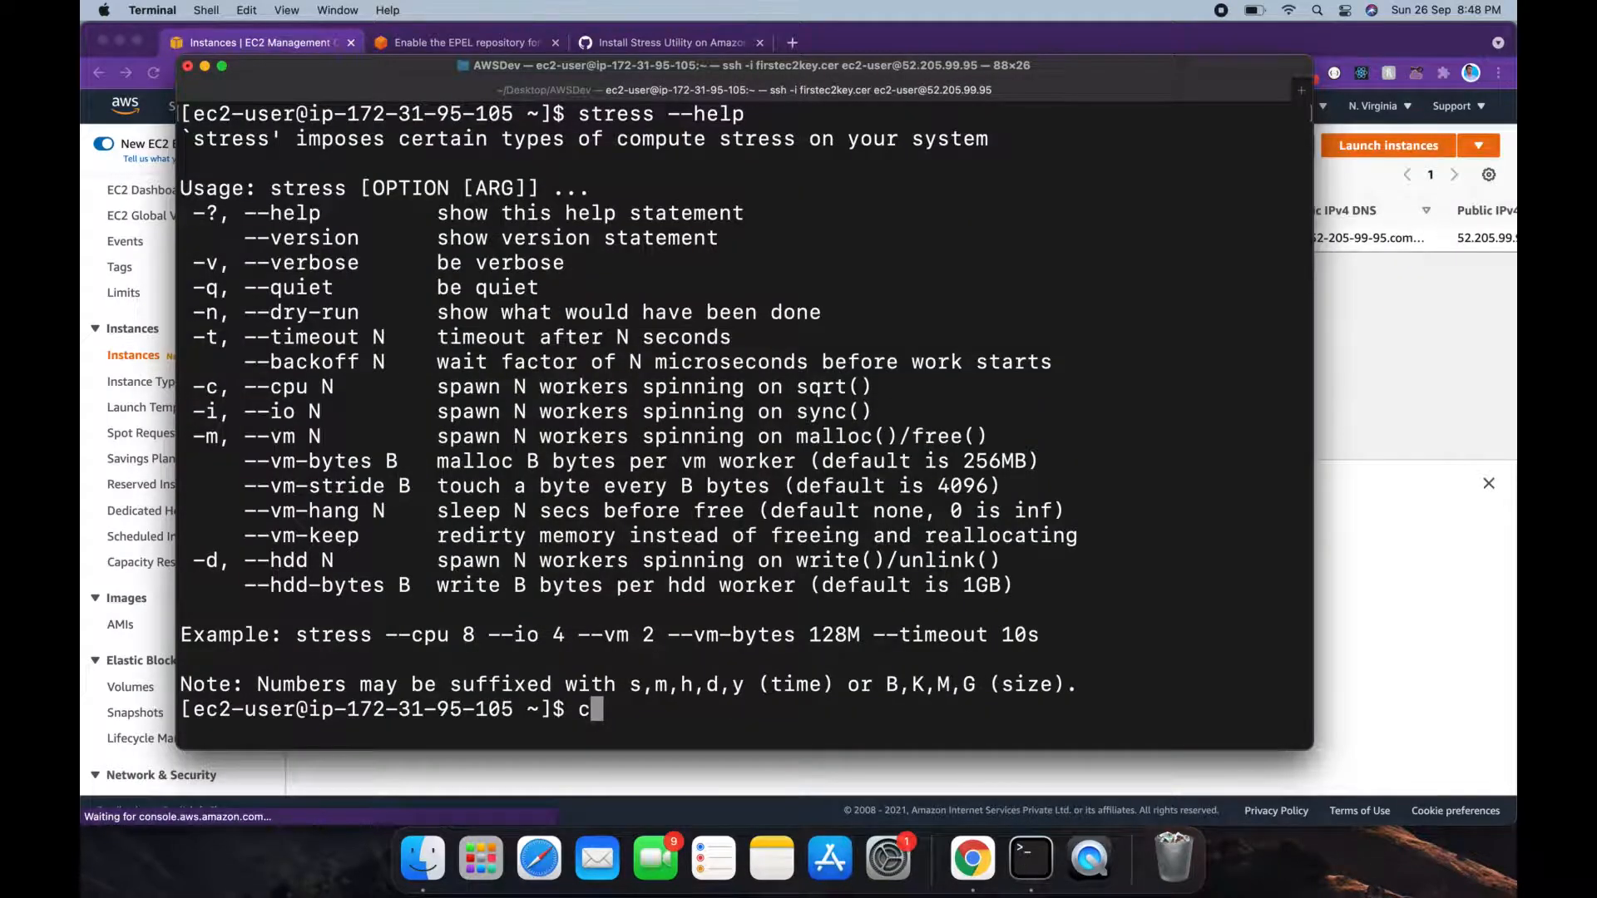
pyautogui.write('lear')
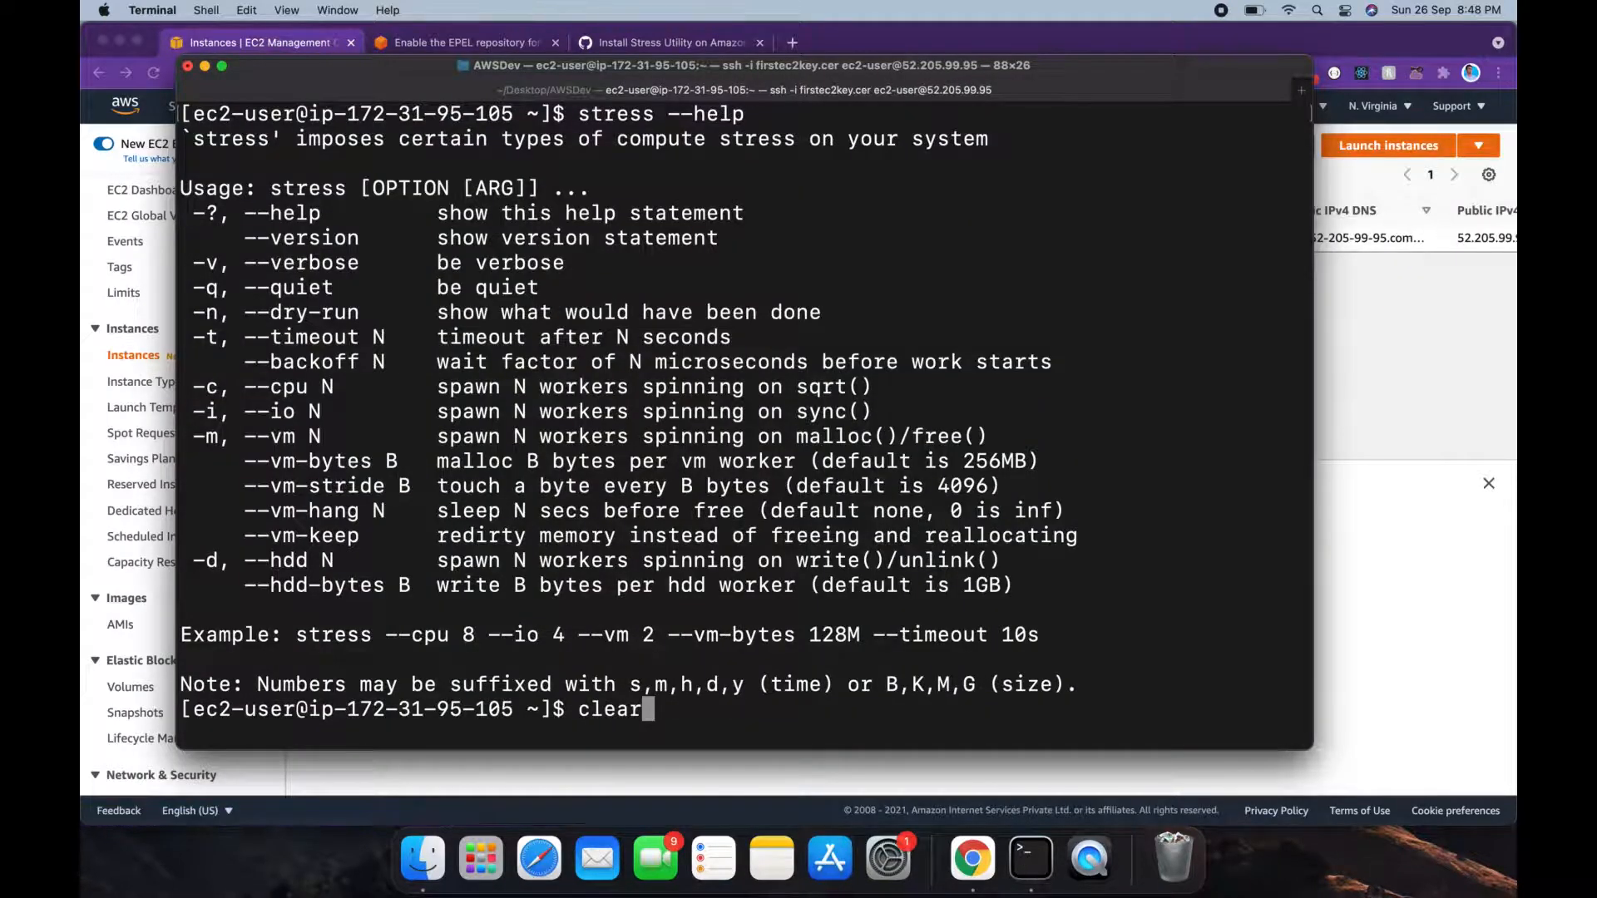
pyautogui.press('Return')
pyautogui.write('stress --cpu ')
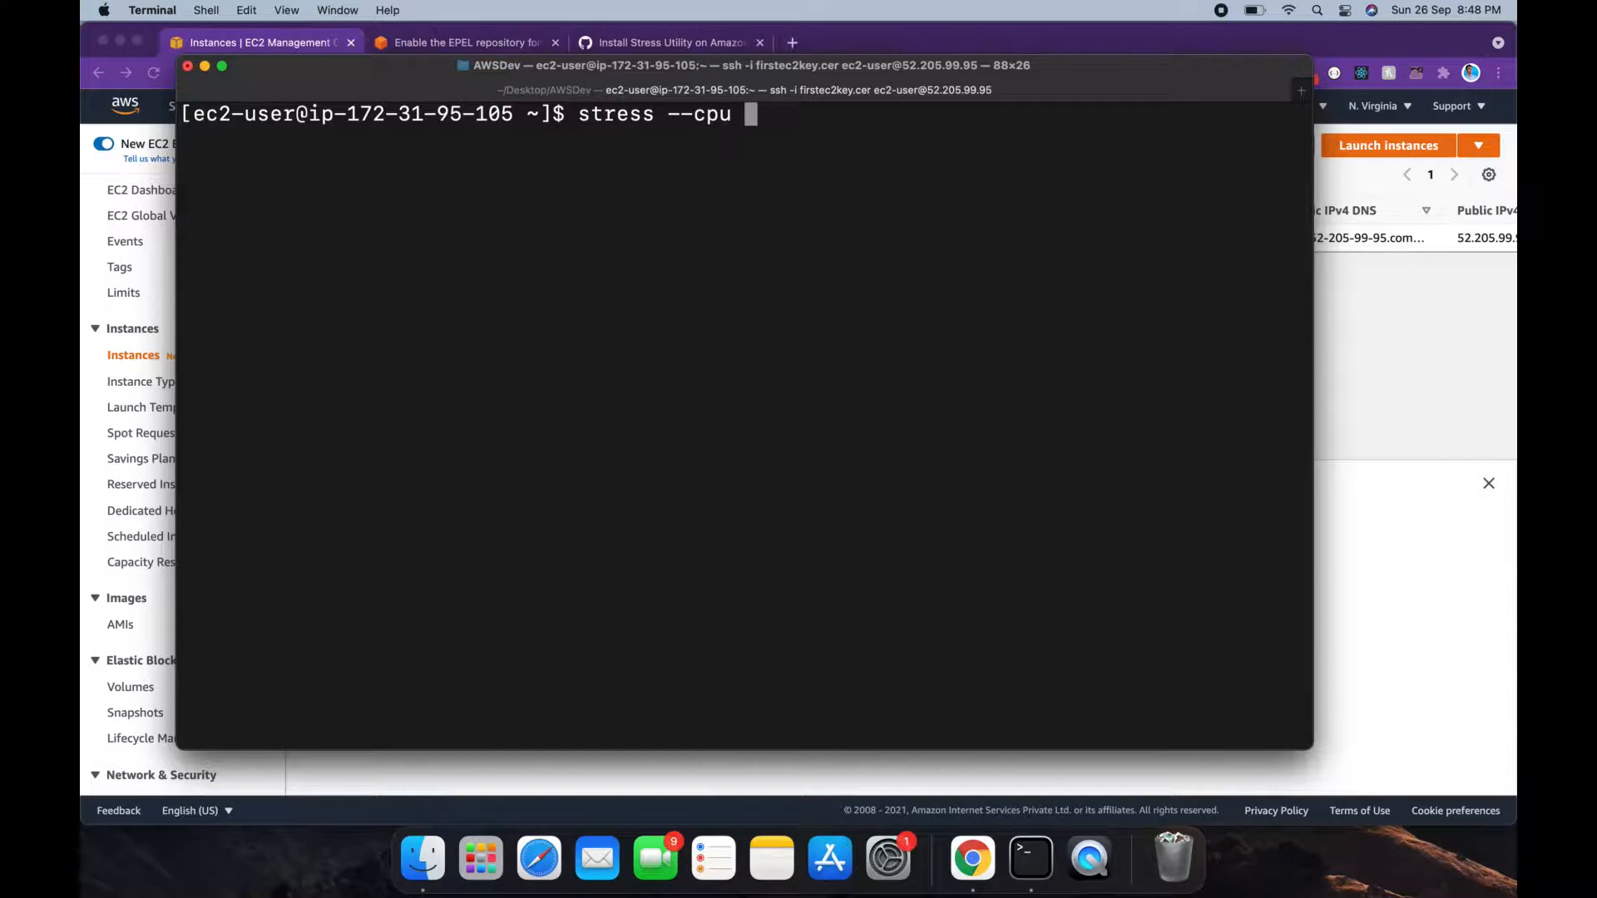
pyautogui.write('9')
pyautogui.press('Return')
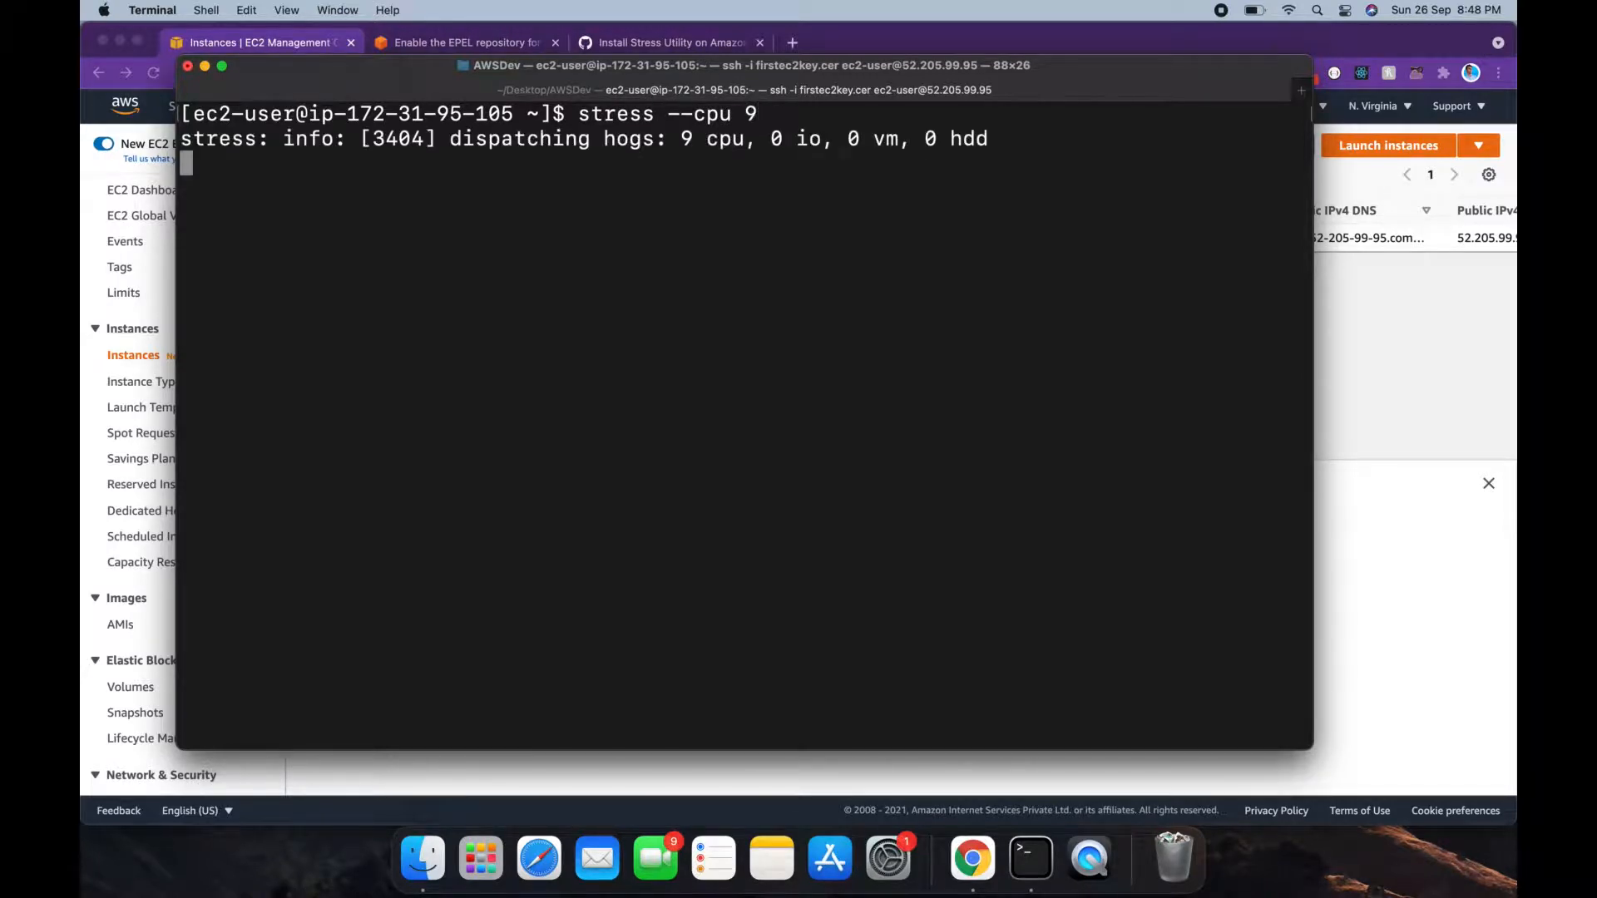
pyautogui.moveTo(672, 114); pyautogui.dragTo(735, 115)
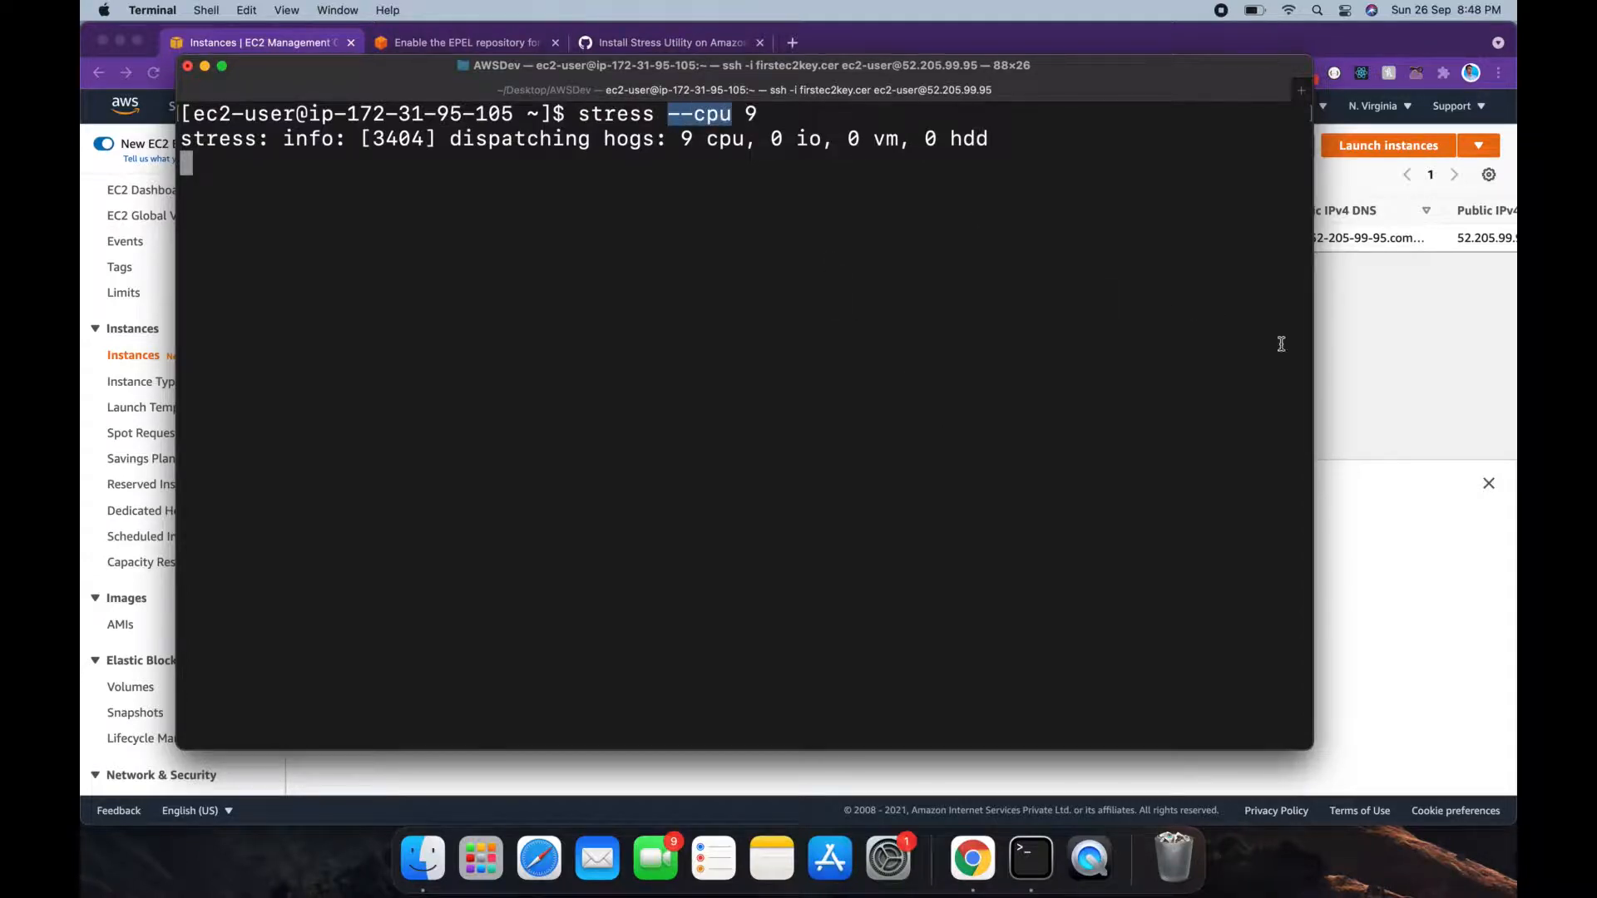
# Step: Show firstec2's Monitoring graphs in a taller panel and enlarge its CPU utilization (%) chart
pyautogui.click(1344, 368)
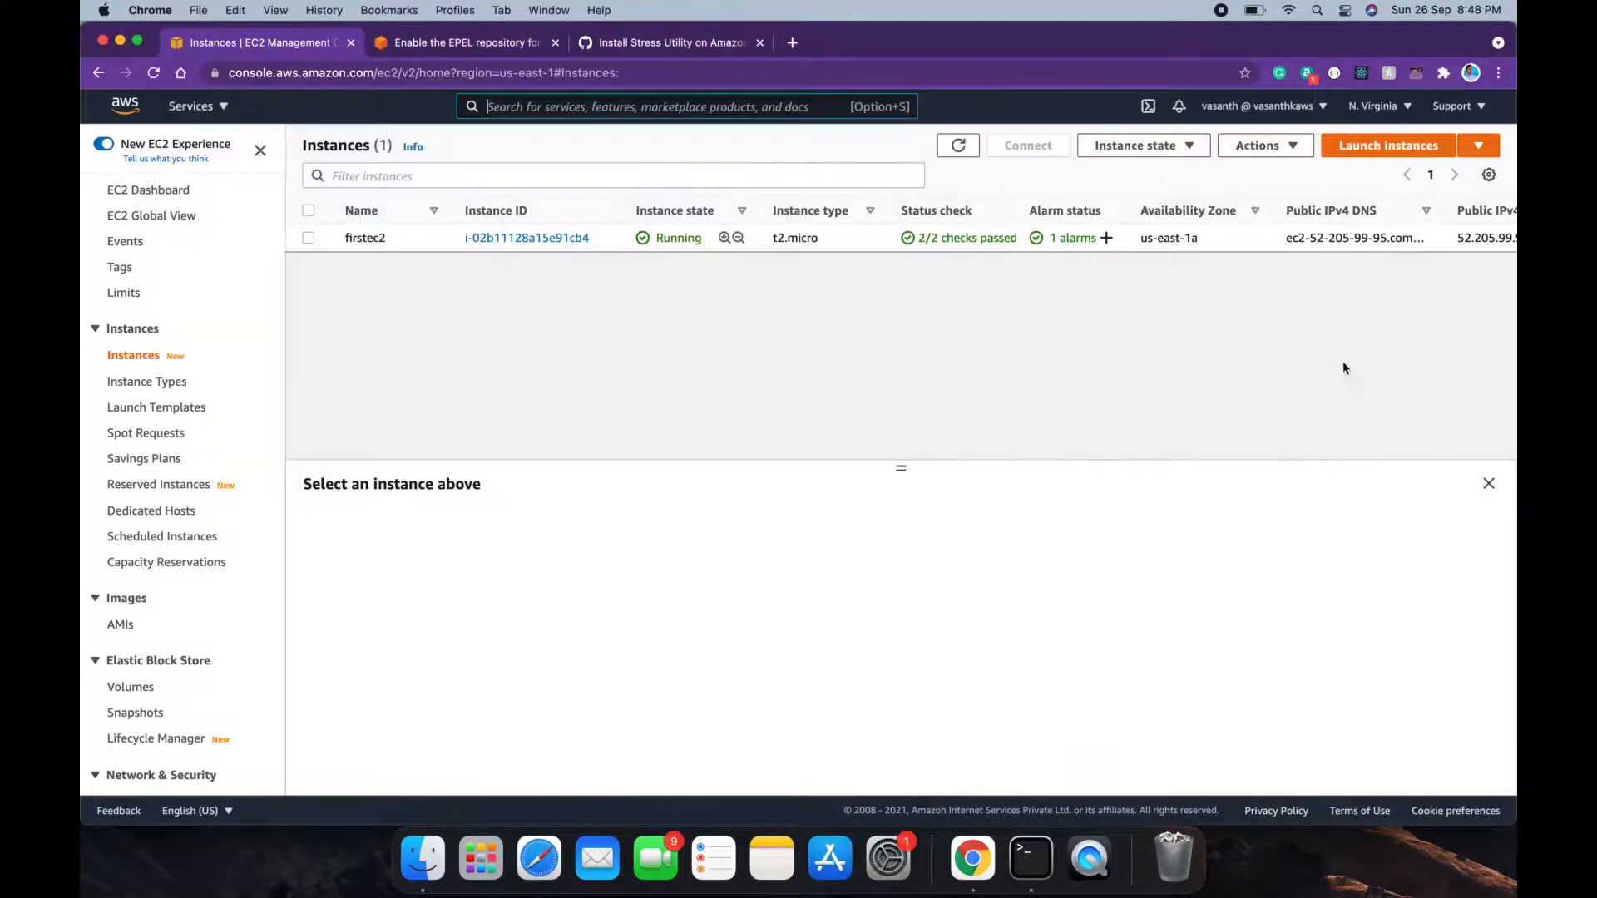
pyautogui.click(308, 238)
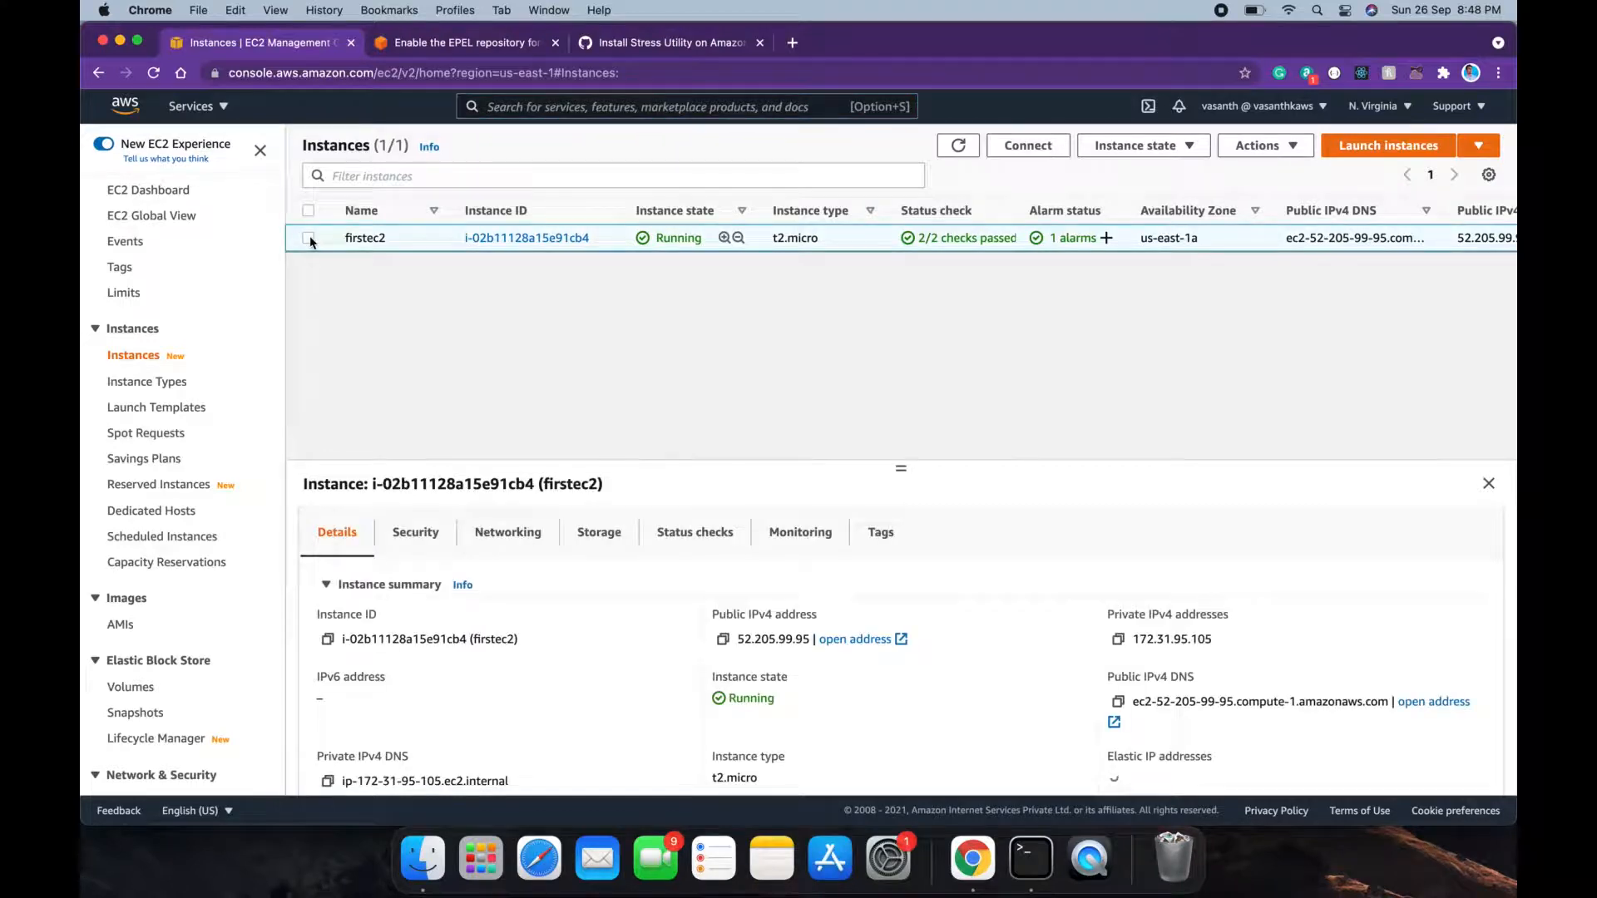
pyautogui.click(774, 530)
pyautogui.moveTo(901, 465); pyautogui.dragTo(906, 353)
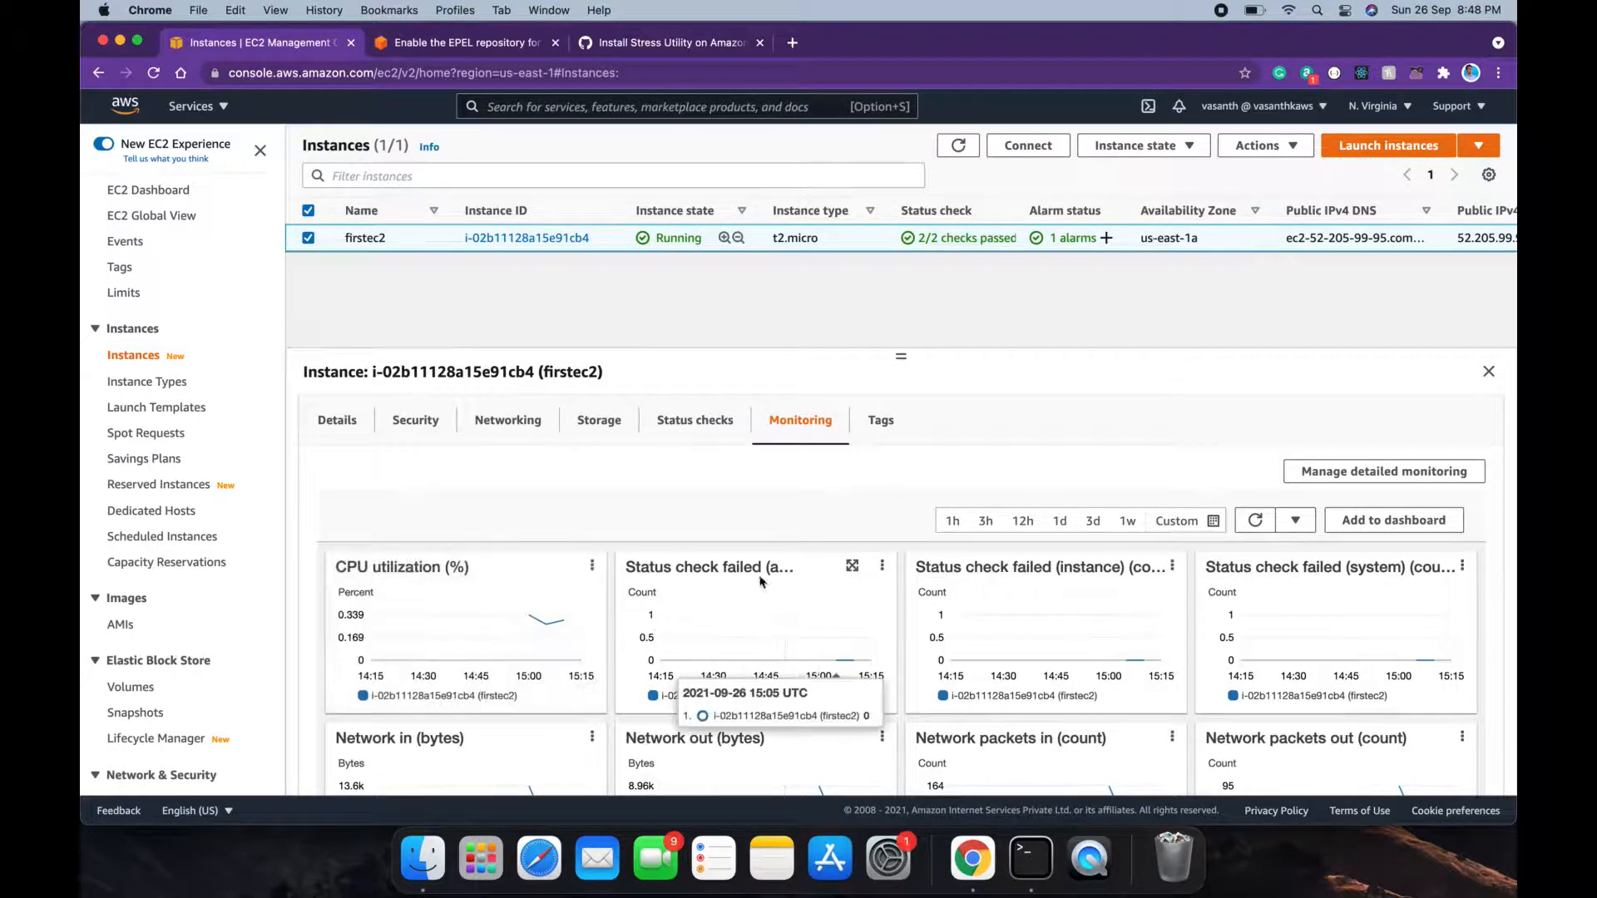
pyautogui.click(1030, 863)
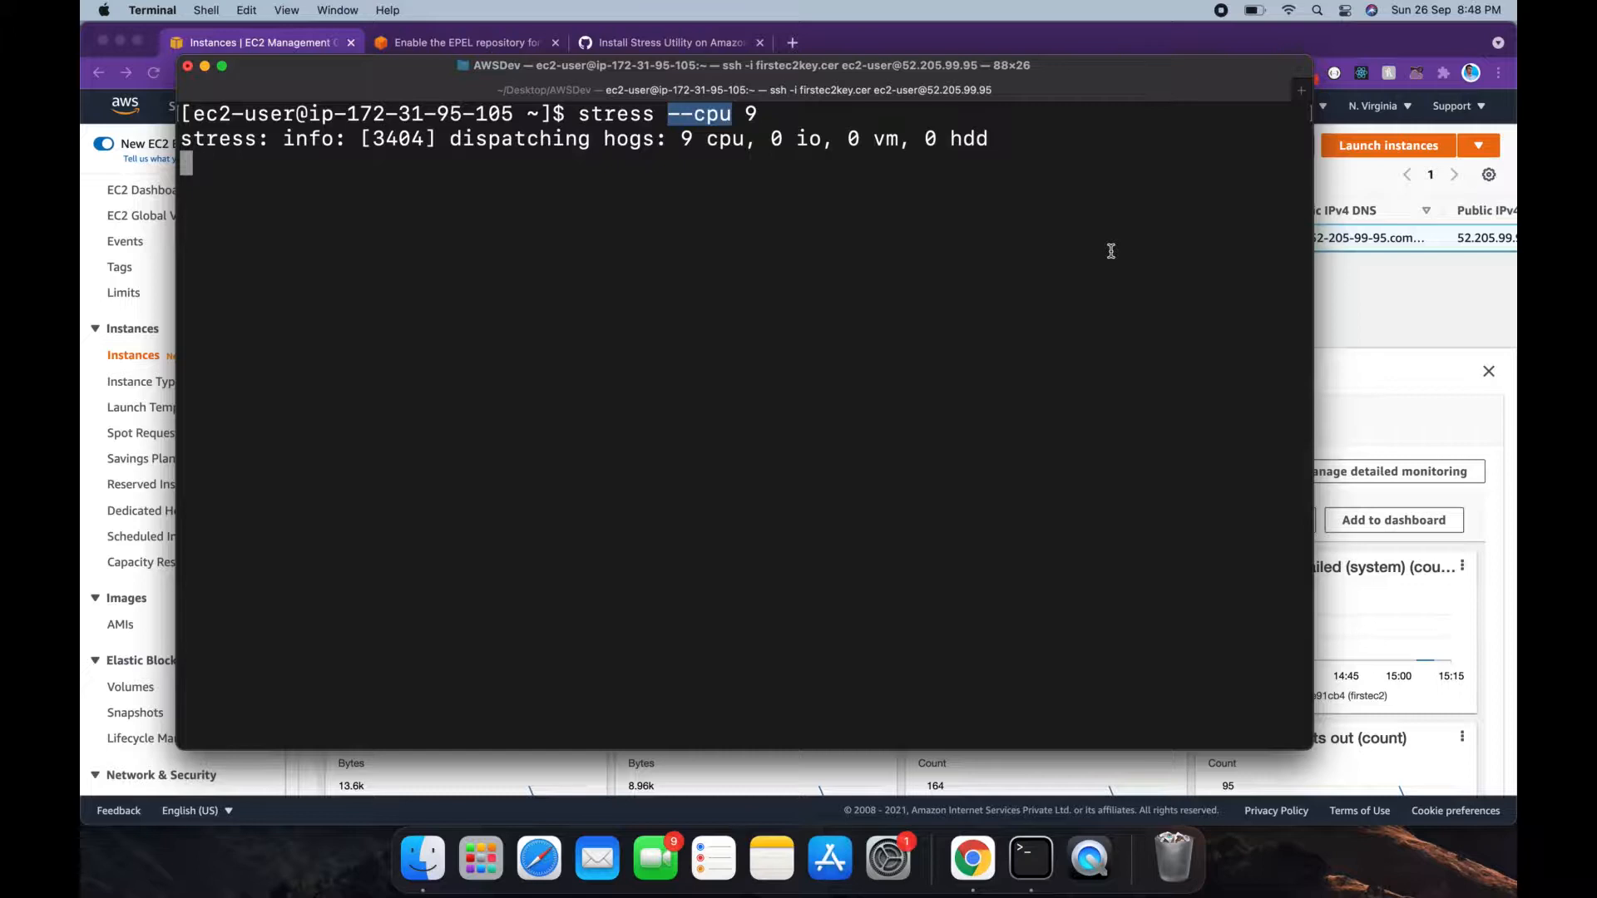
pyautogui.click(1358, 281)
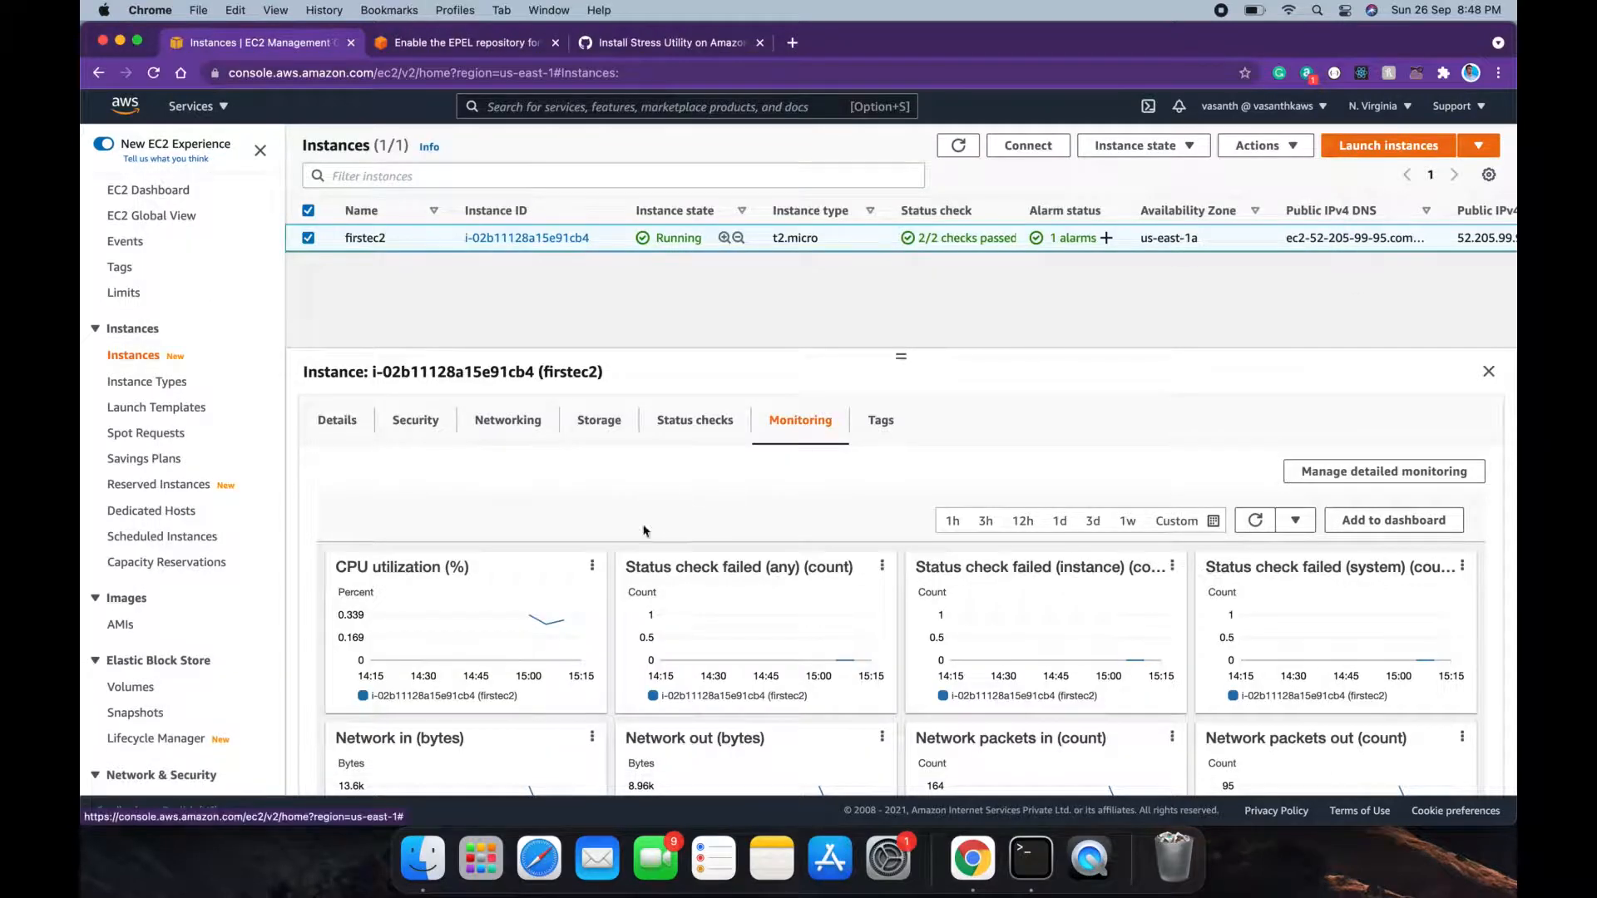
pyautogui.click(592, 567)
pyautogui.click(597, 591)
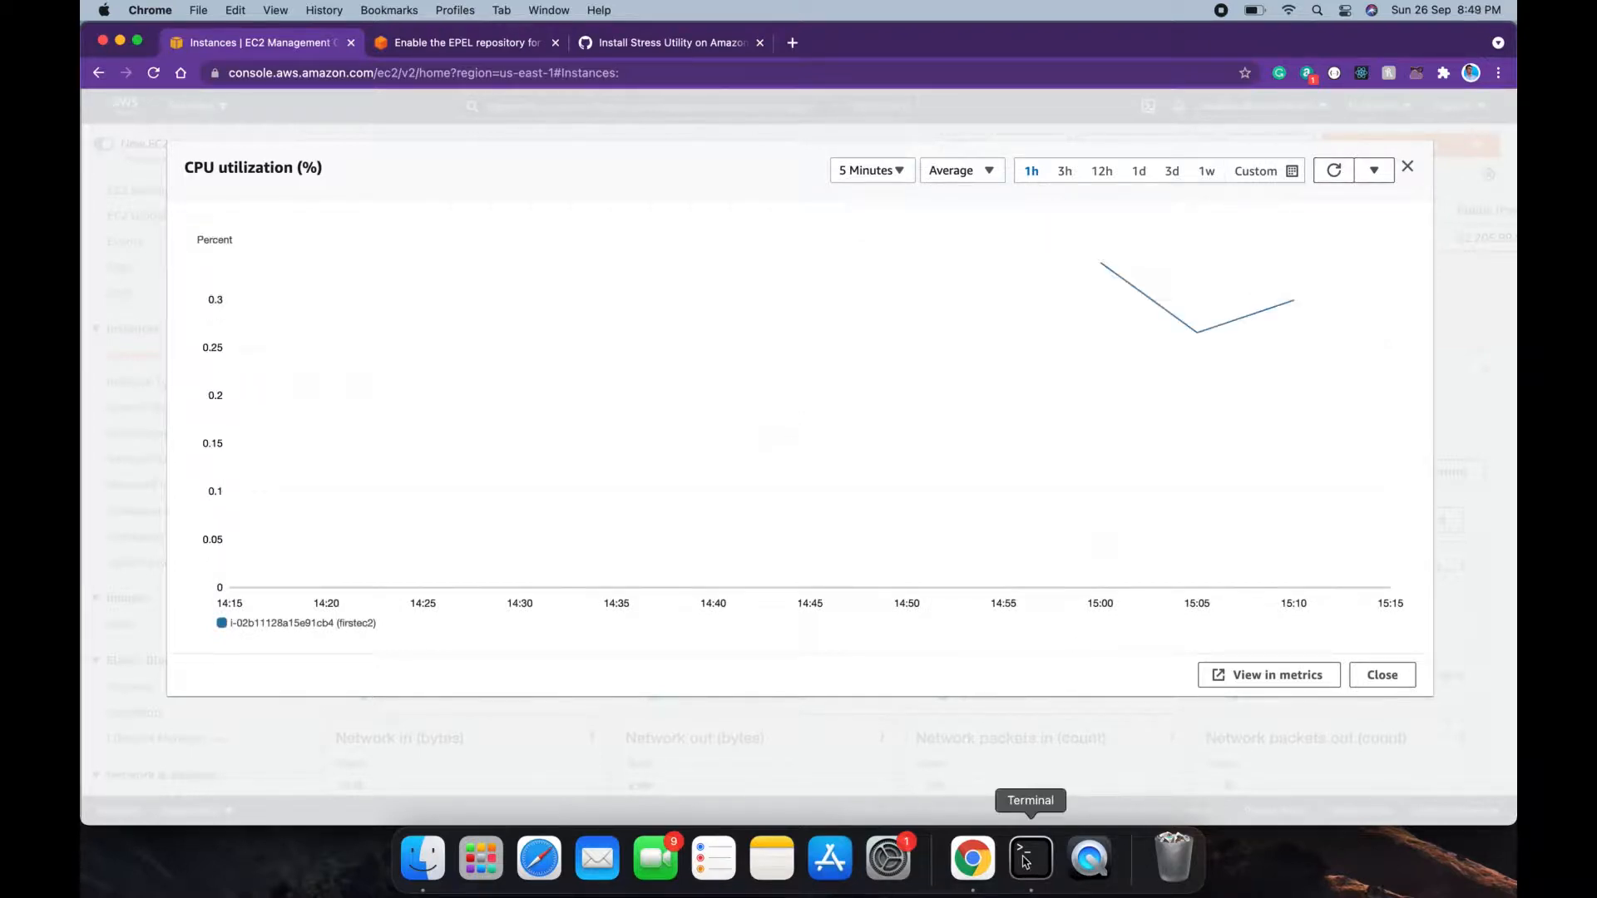
# Step: Refresh the enlarged CPU utilization chart twice until CPU climbs toward 42.7 percent
pyautogui.click(1348, 172)
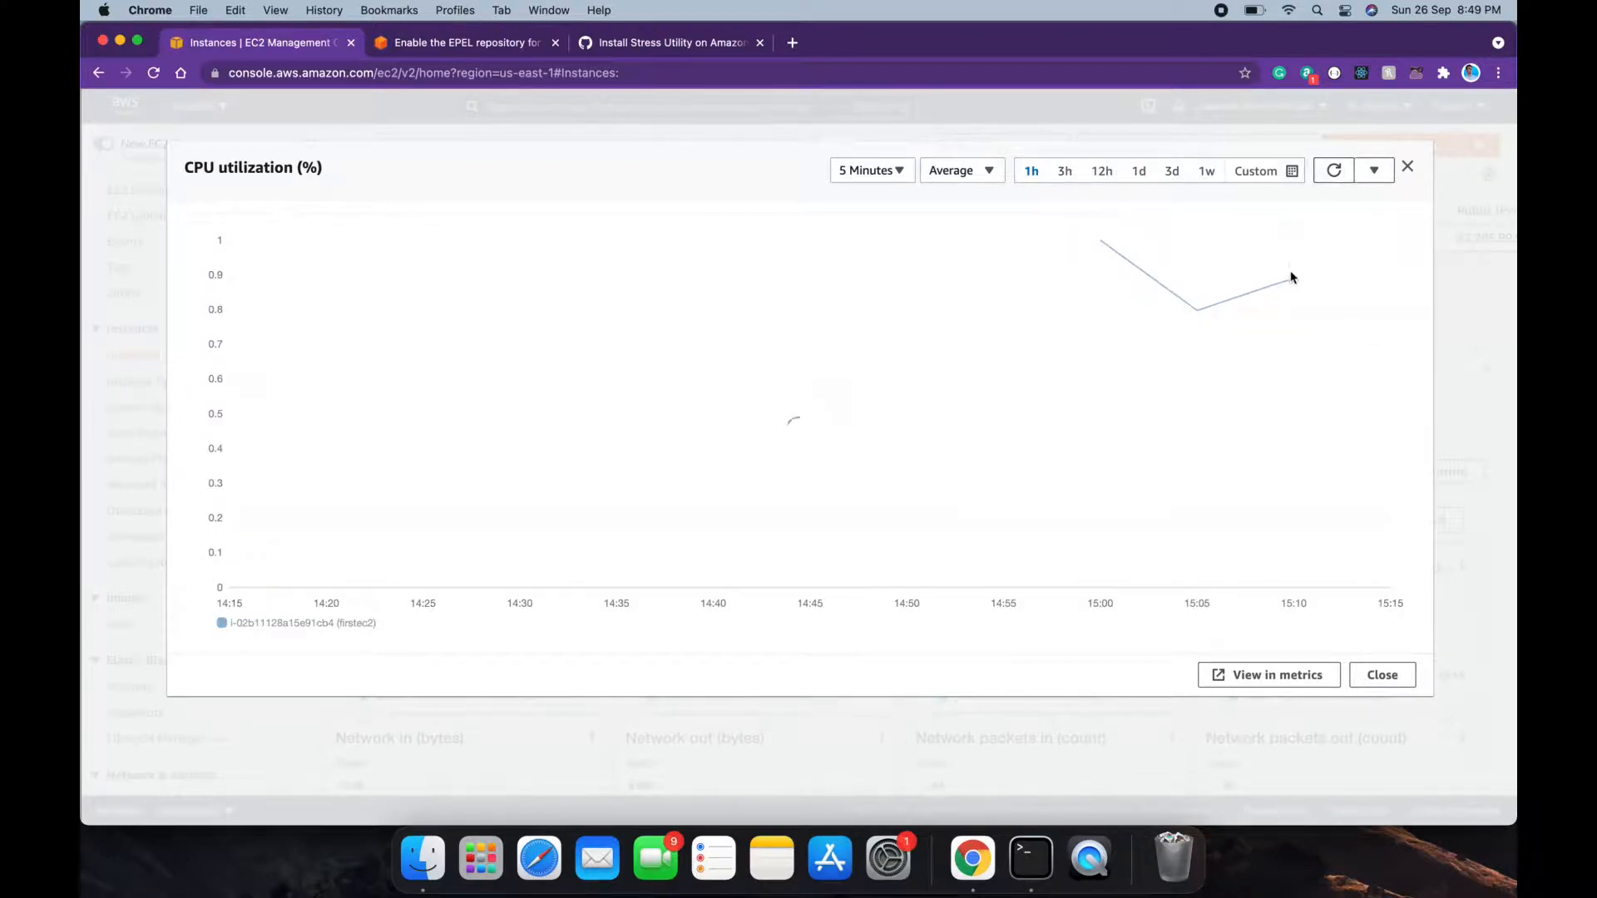
pyautogui.moveTo(1294, 298)
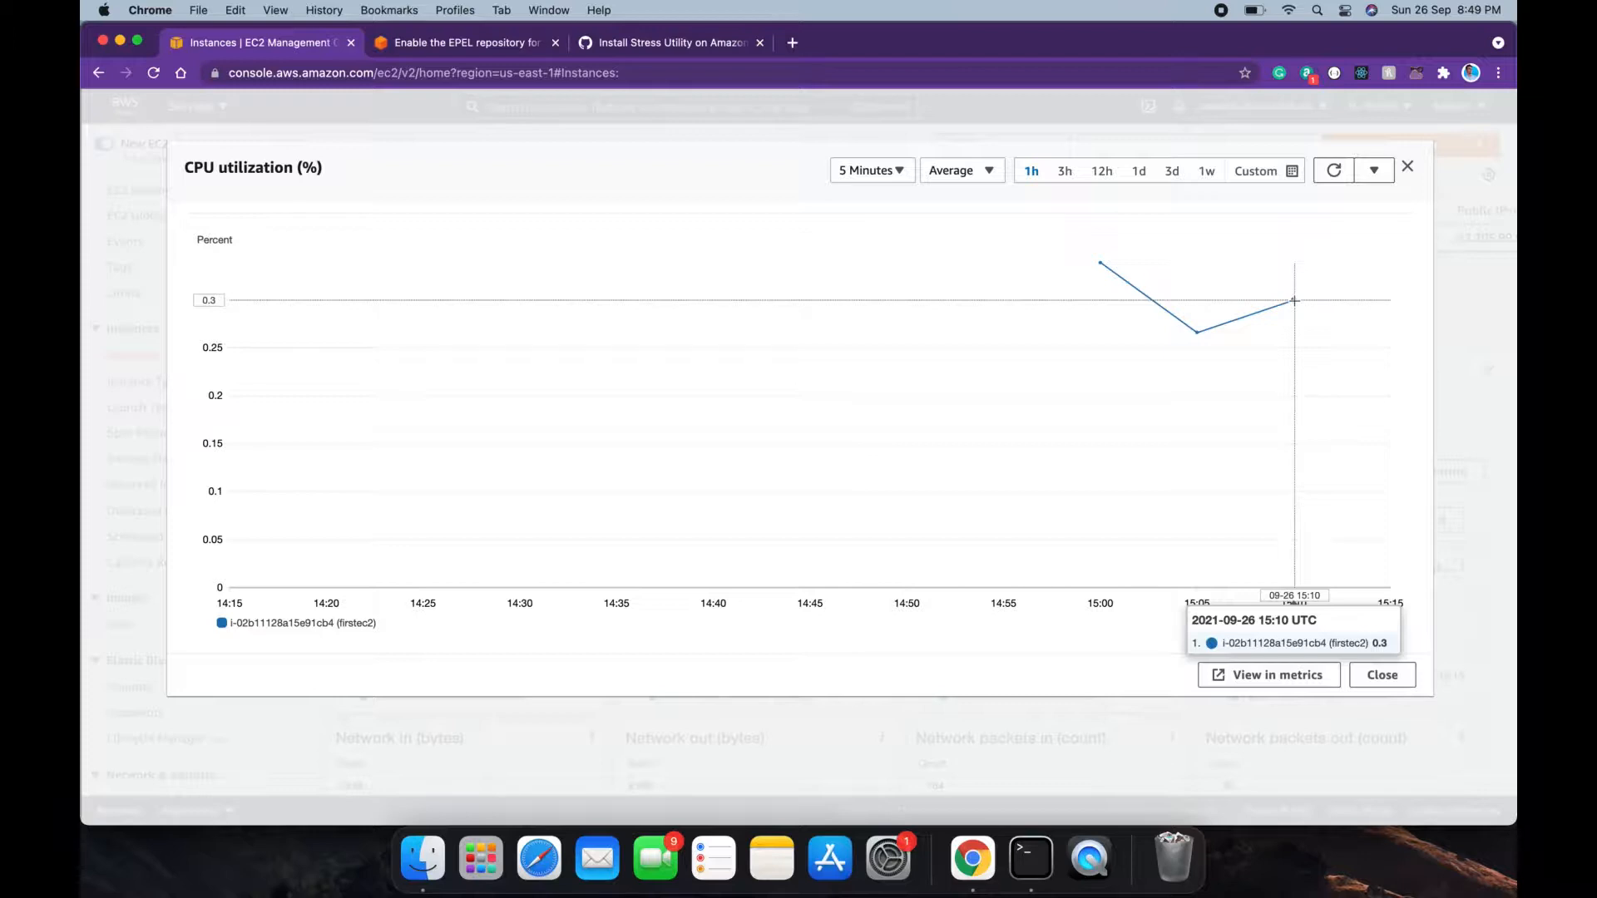
pyautogui.click(1339, 170)
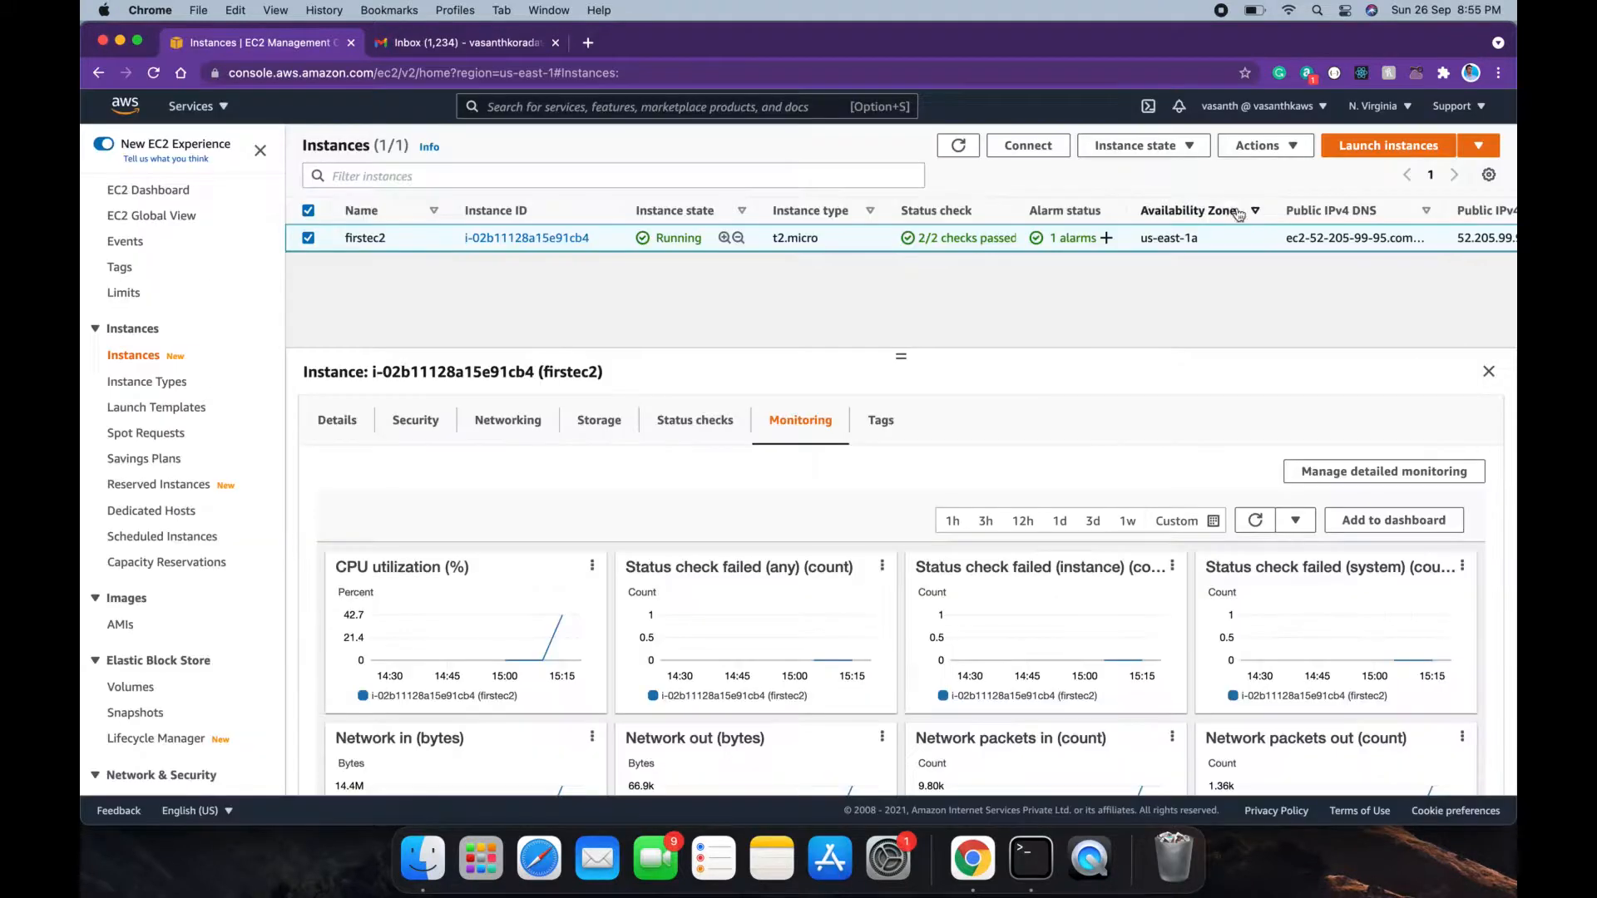
# Step: Refresh firstec2's status and CPU chart to confirm 99.9 percent CPU, then view the ALARM email
pyautogui.click(954, 152)
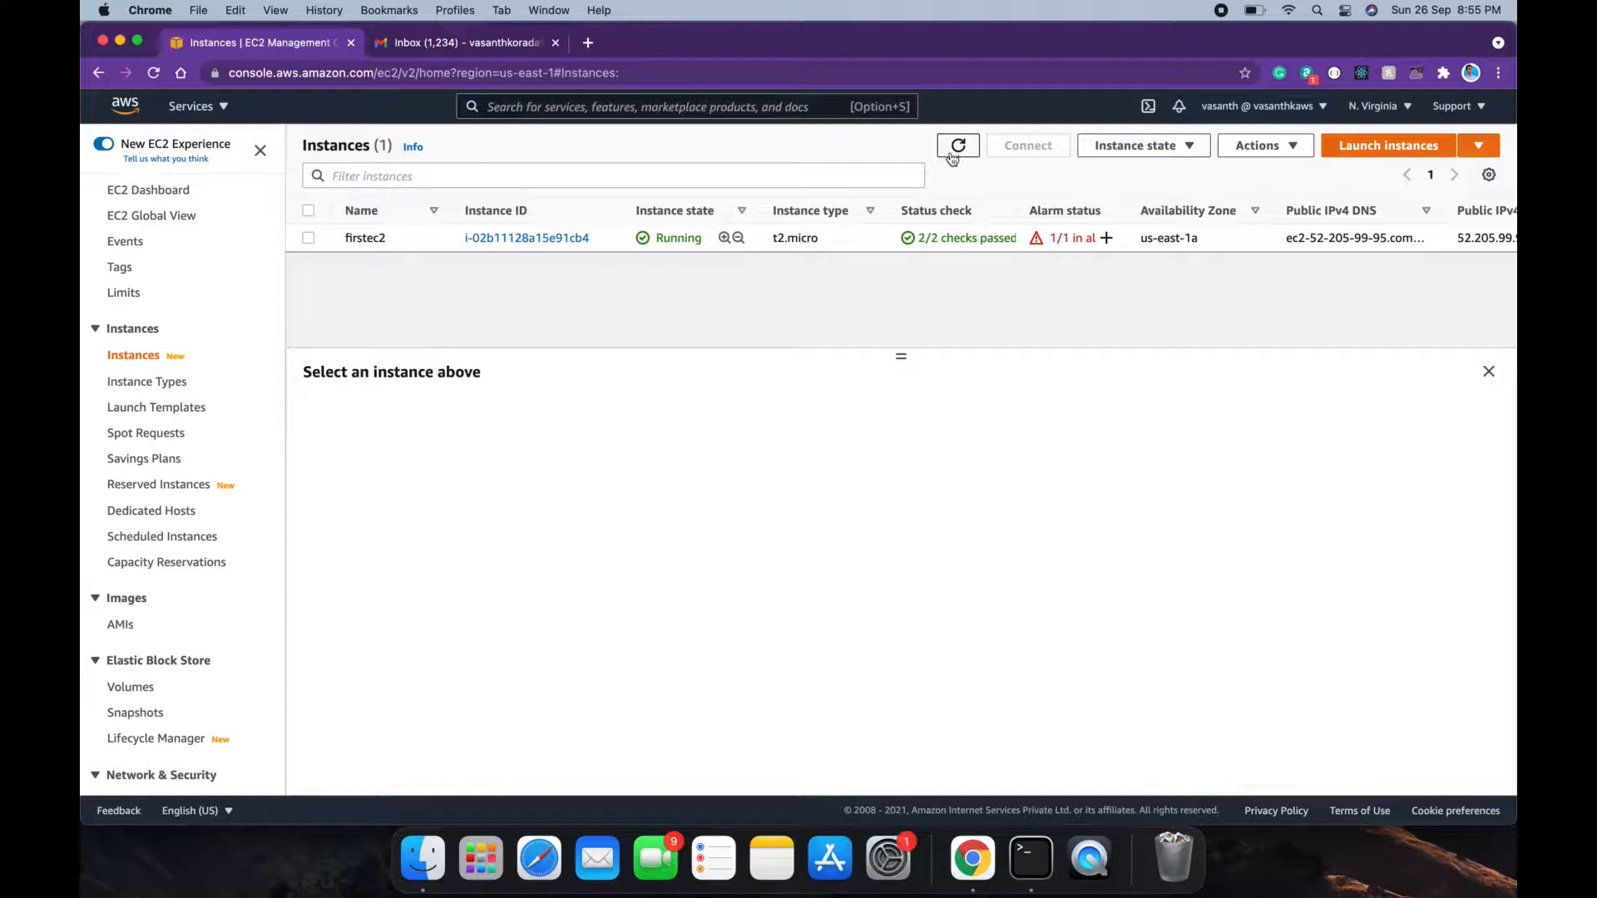
pyautogui.click(423, 238)
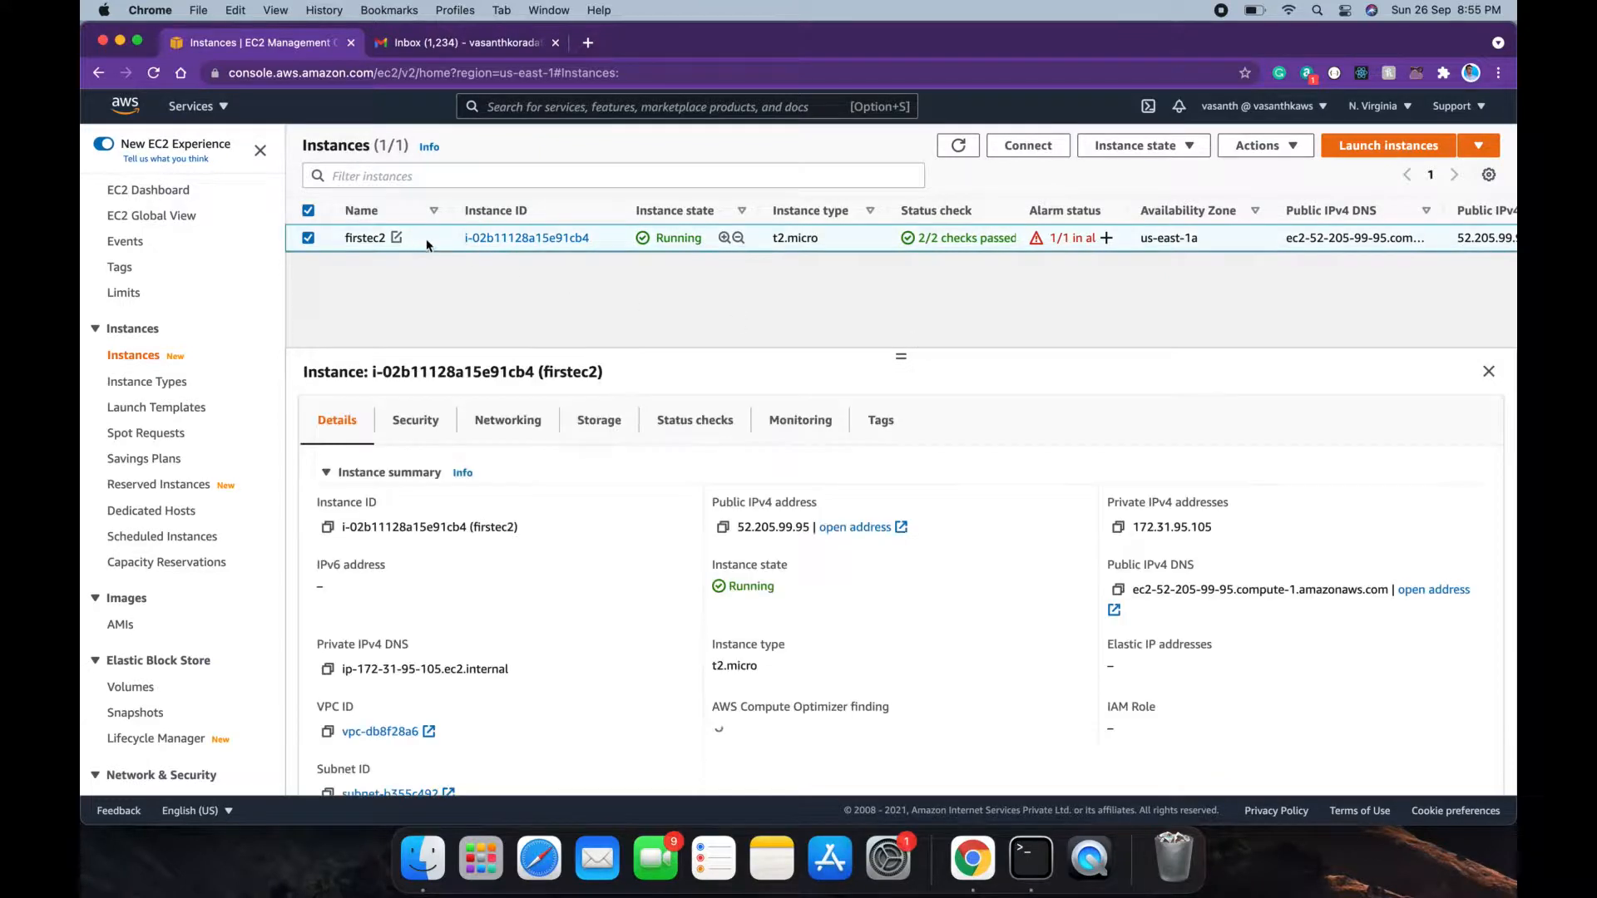
pyautogui.click(795, 422)
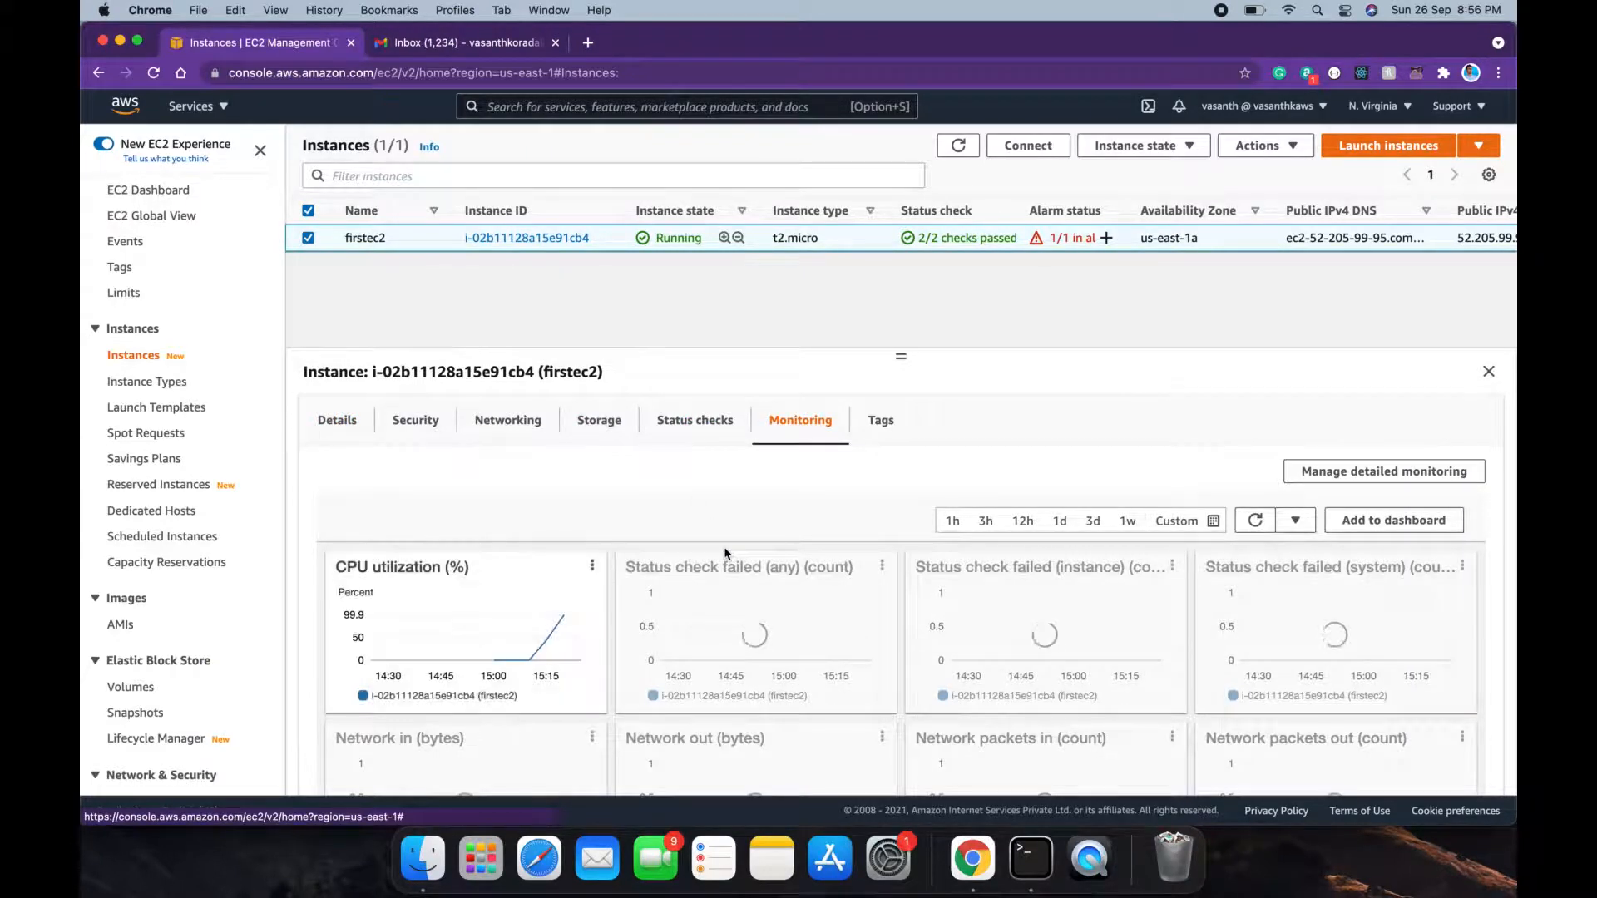
pyautogui.click(1022, 848)
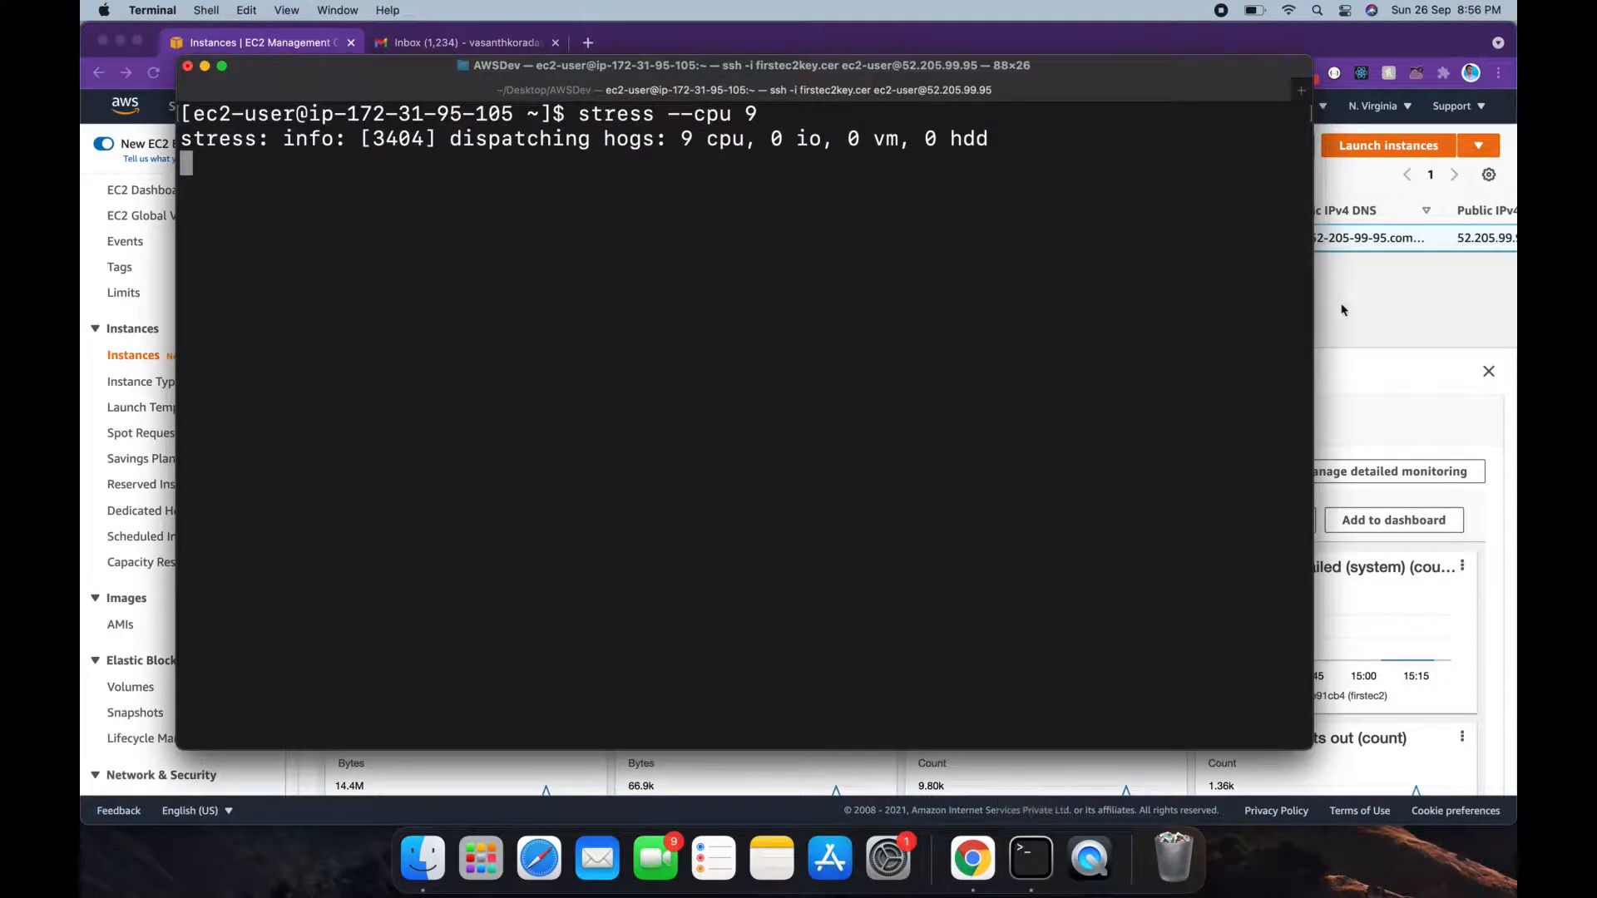
pyautogui.click(1342, 310)
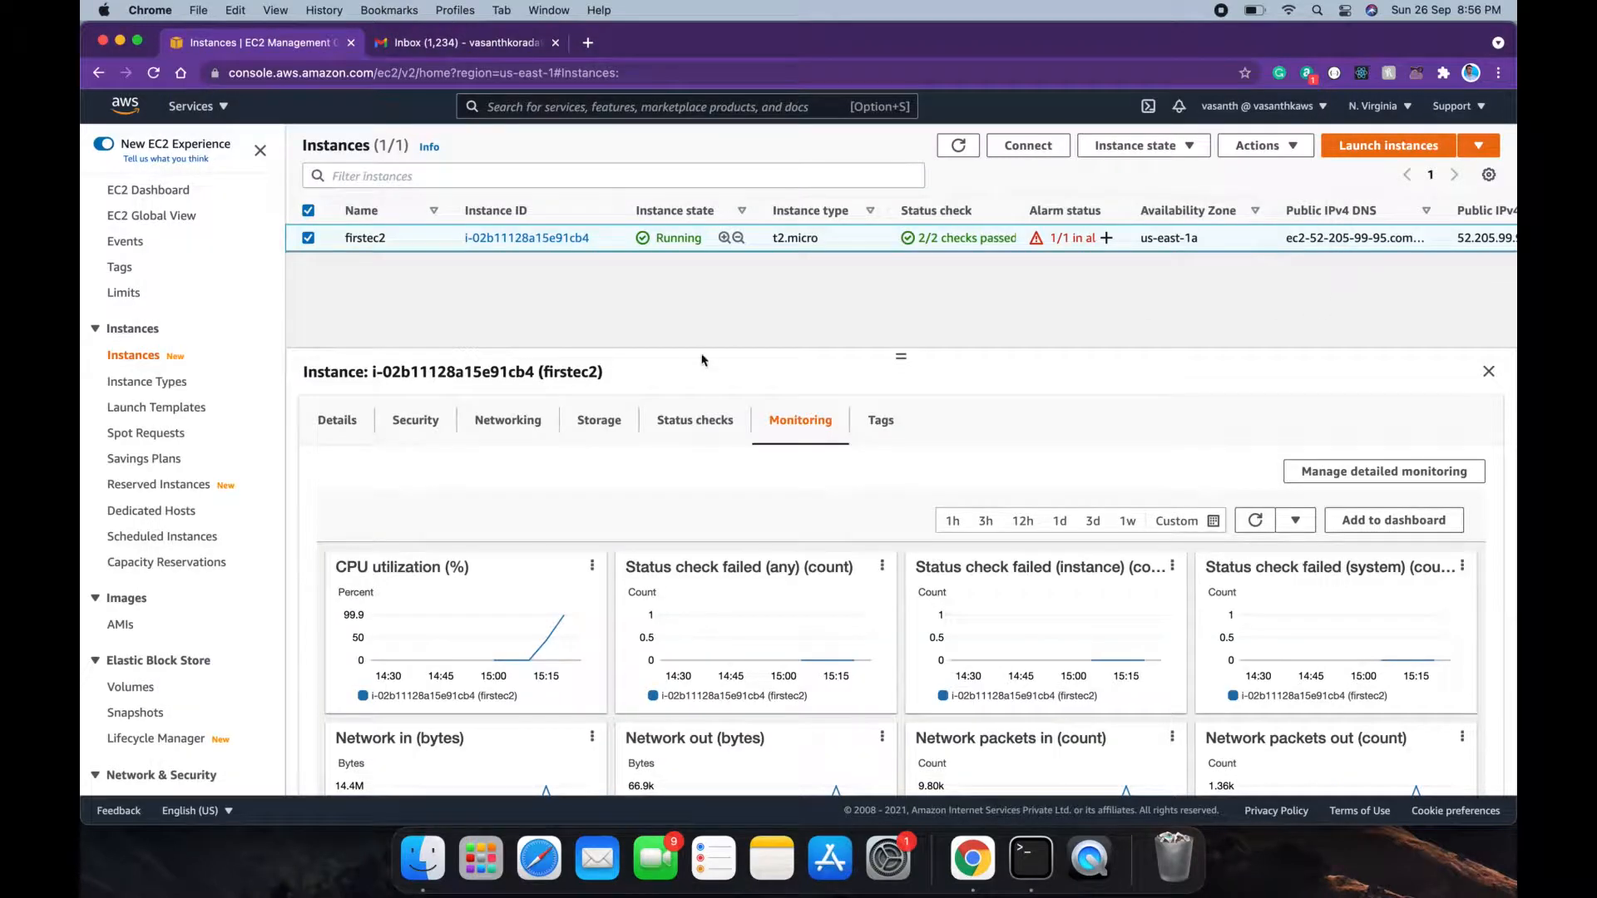
pyautogui.click(562, 566)
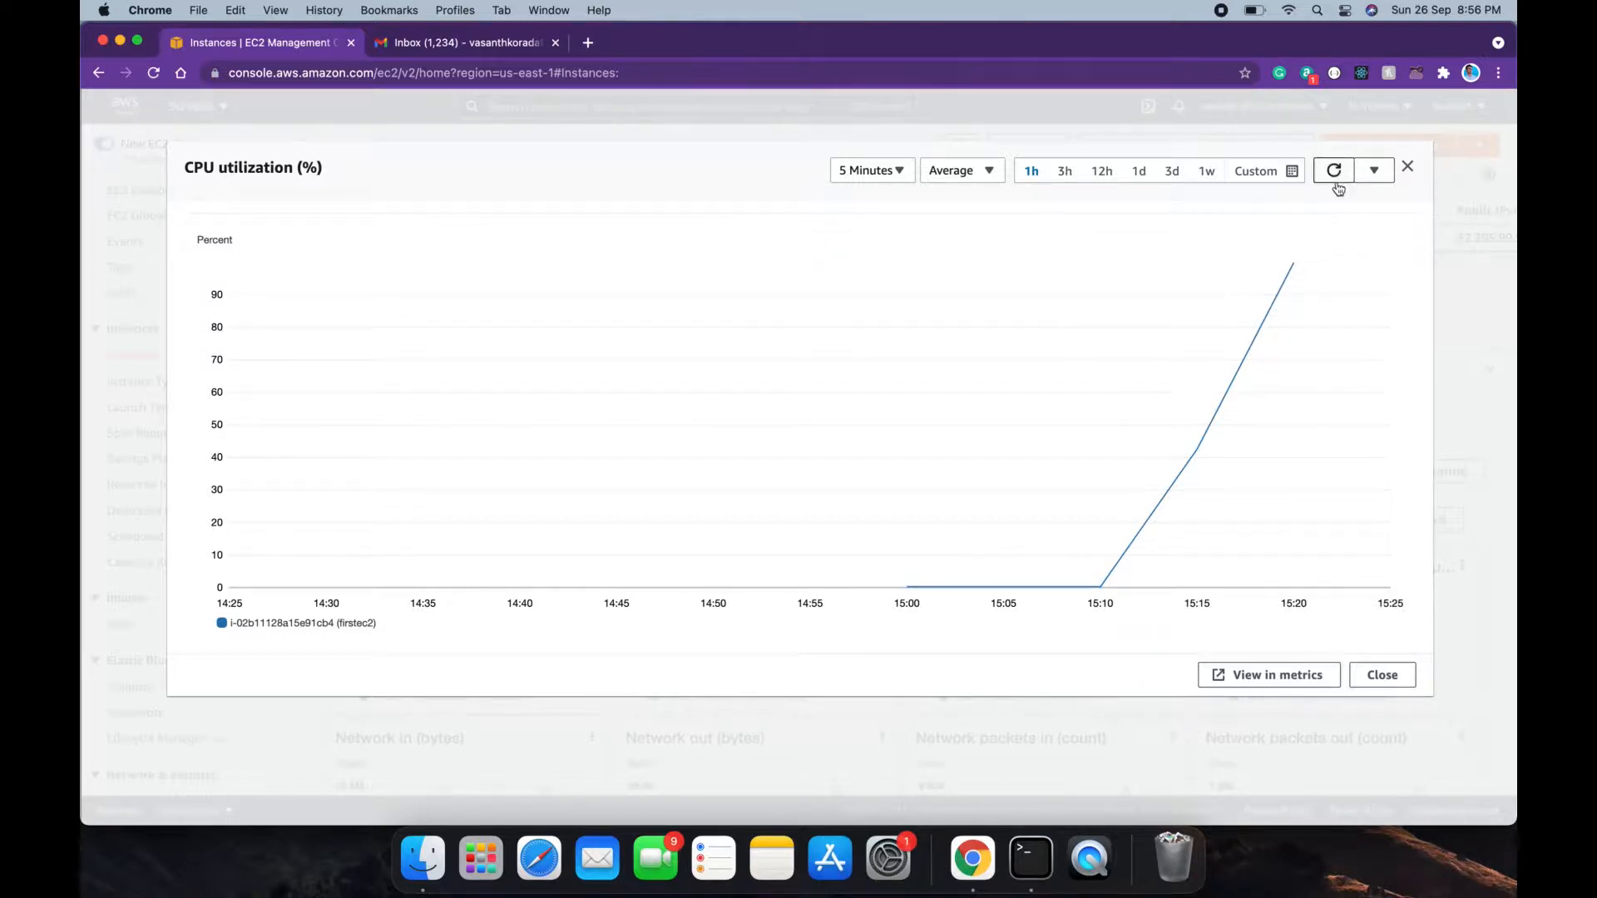
pyautogui.click(1377, 673)
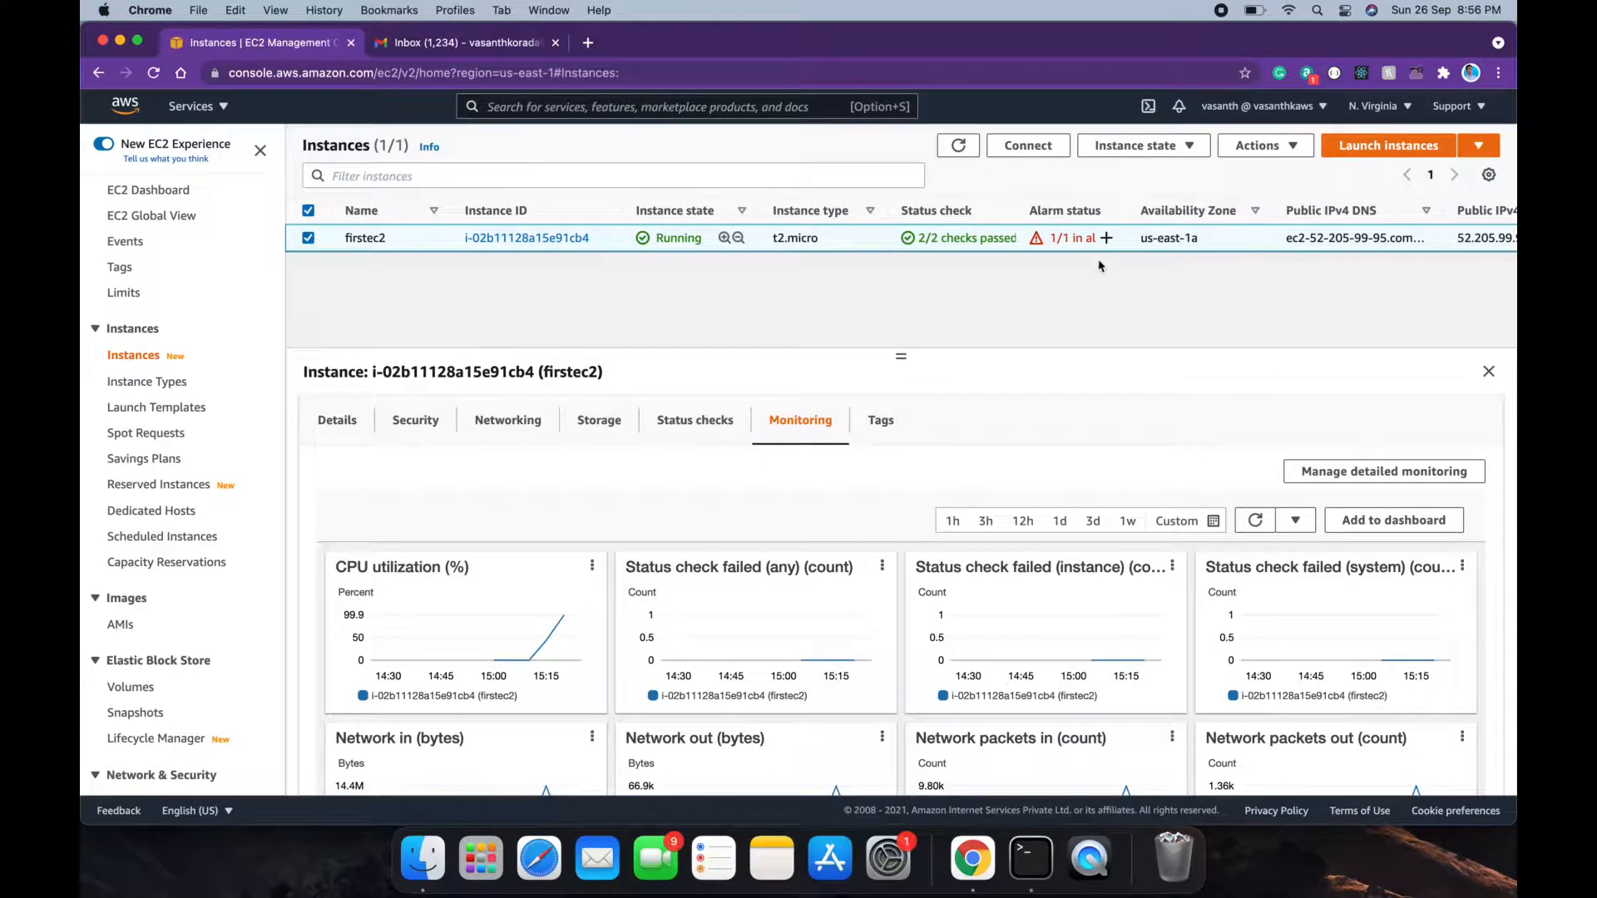
pyautogui.click(962, 147)
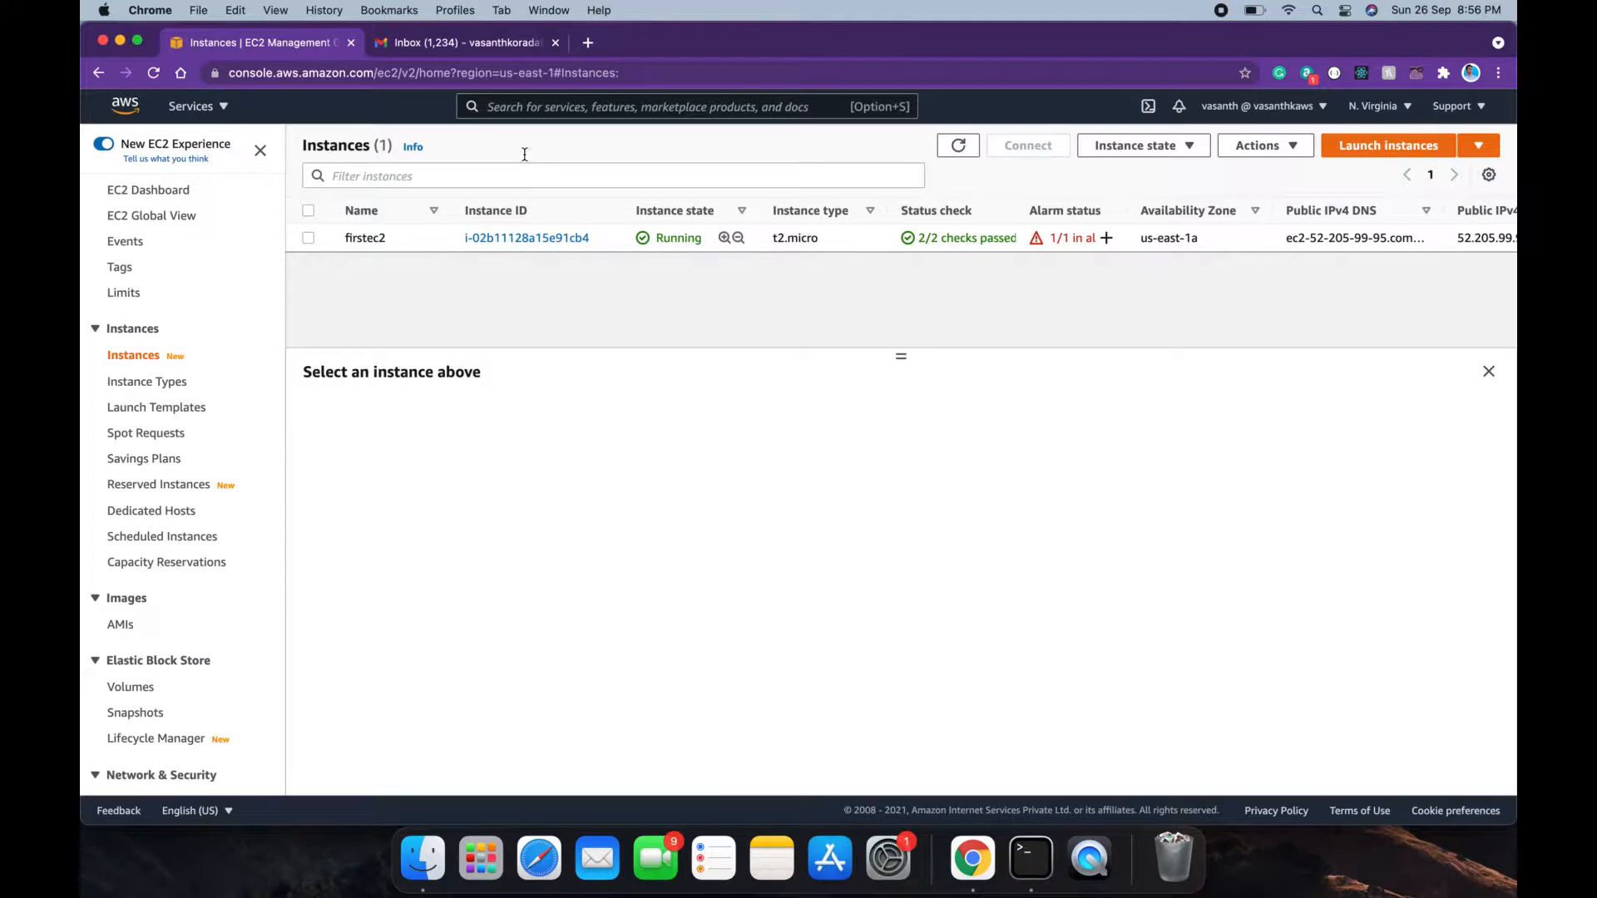
pyautogui.click(478, 43)
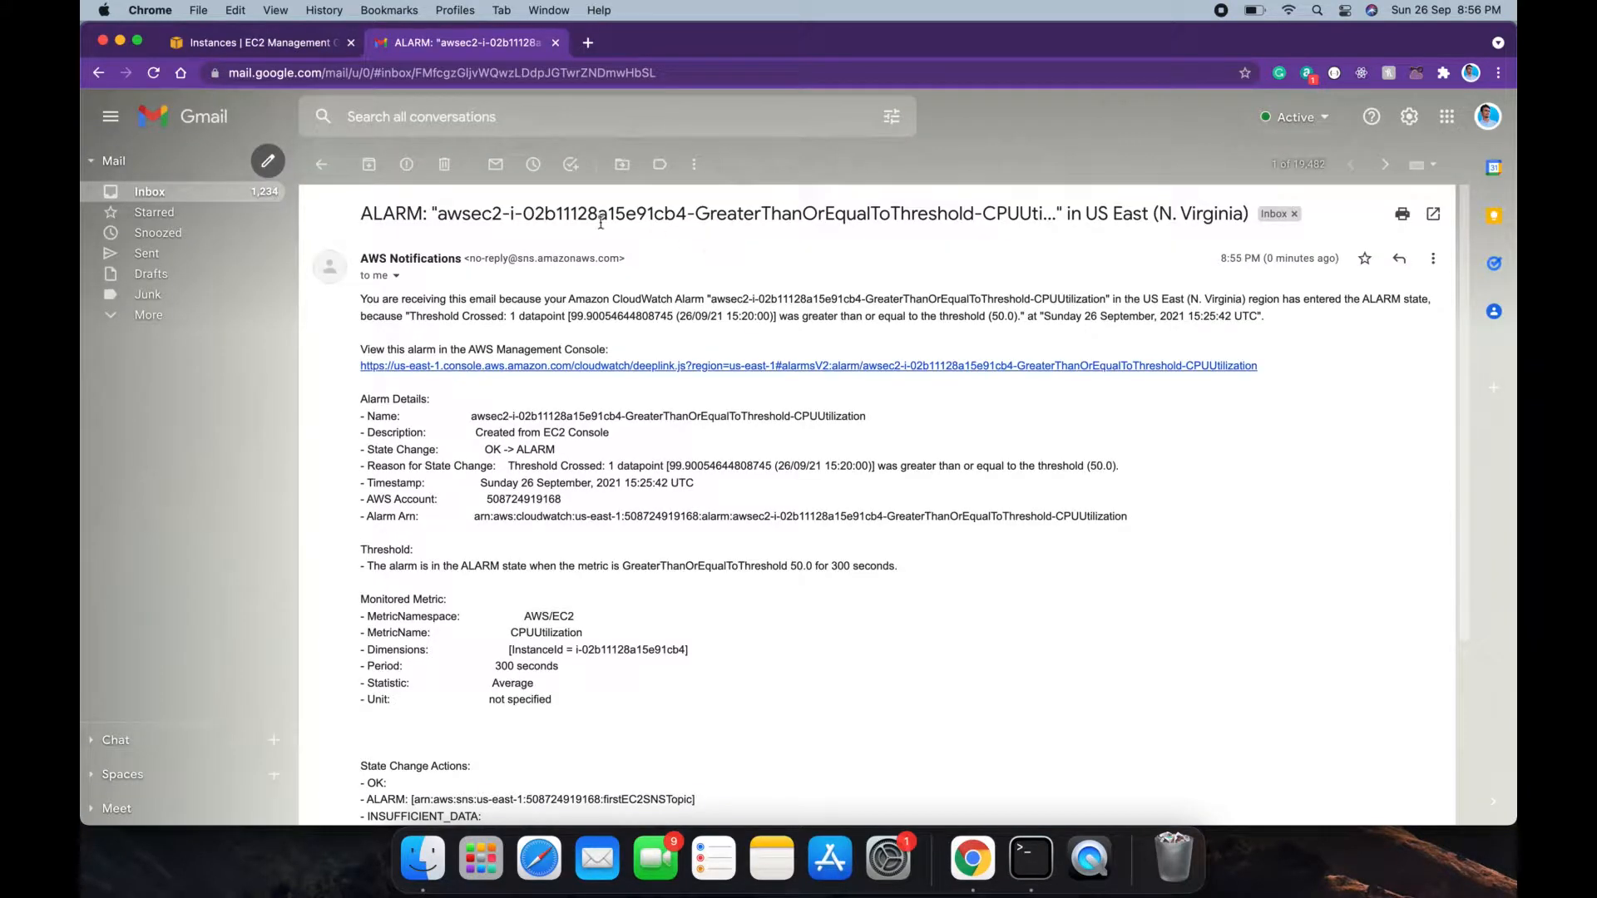
# Step: Read the firstec2 CPU ALARM email's instance ID, timestamp and firstEC2SNSTopic, then return to EC2 Instances
pyautogui.moveTo(570, 213); pyautogui.dragTo(688, 221)
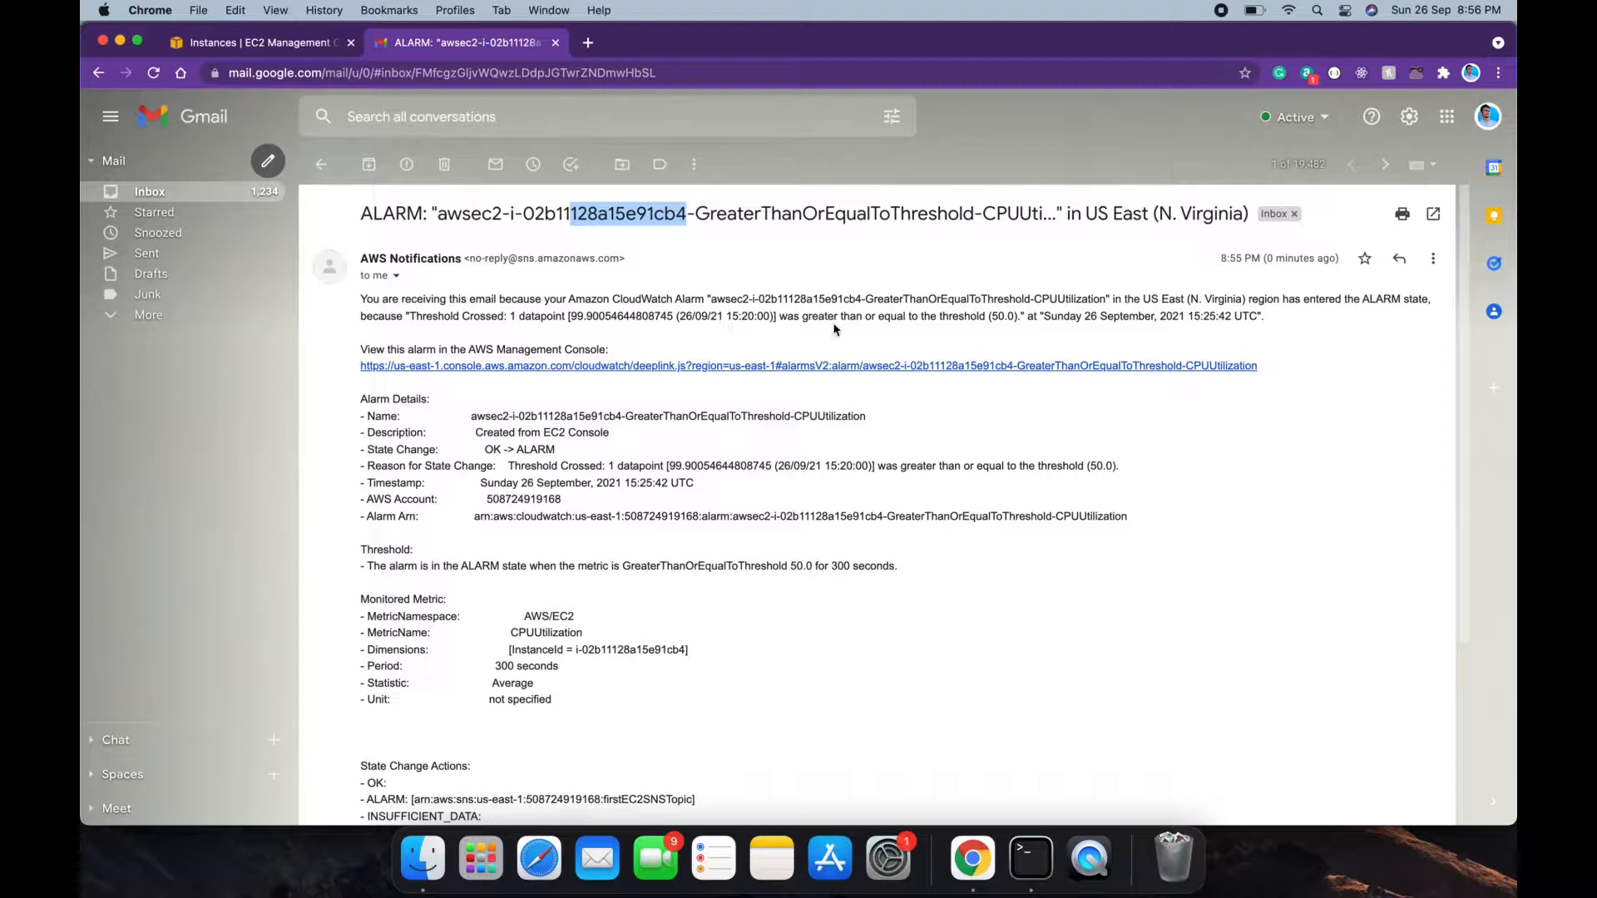
pyautogui.moveTo(1266, 318); pyautogui.dragTo(1047, 319)
pyautogui.click(1046, 319)
pyautogui.scroll(-5, 954, 463)
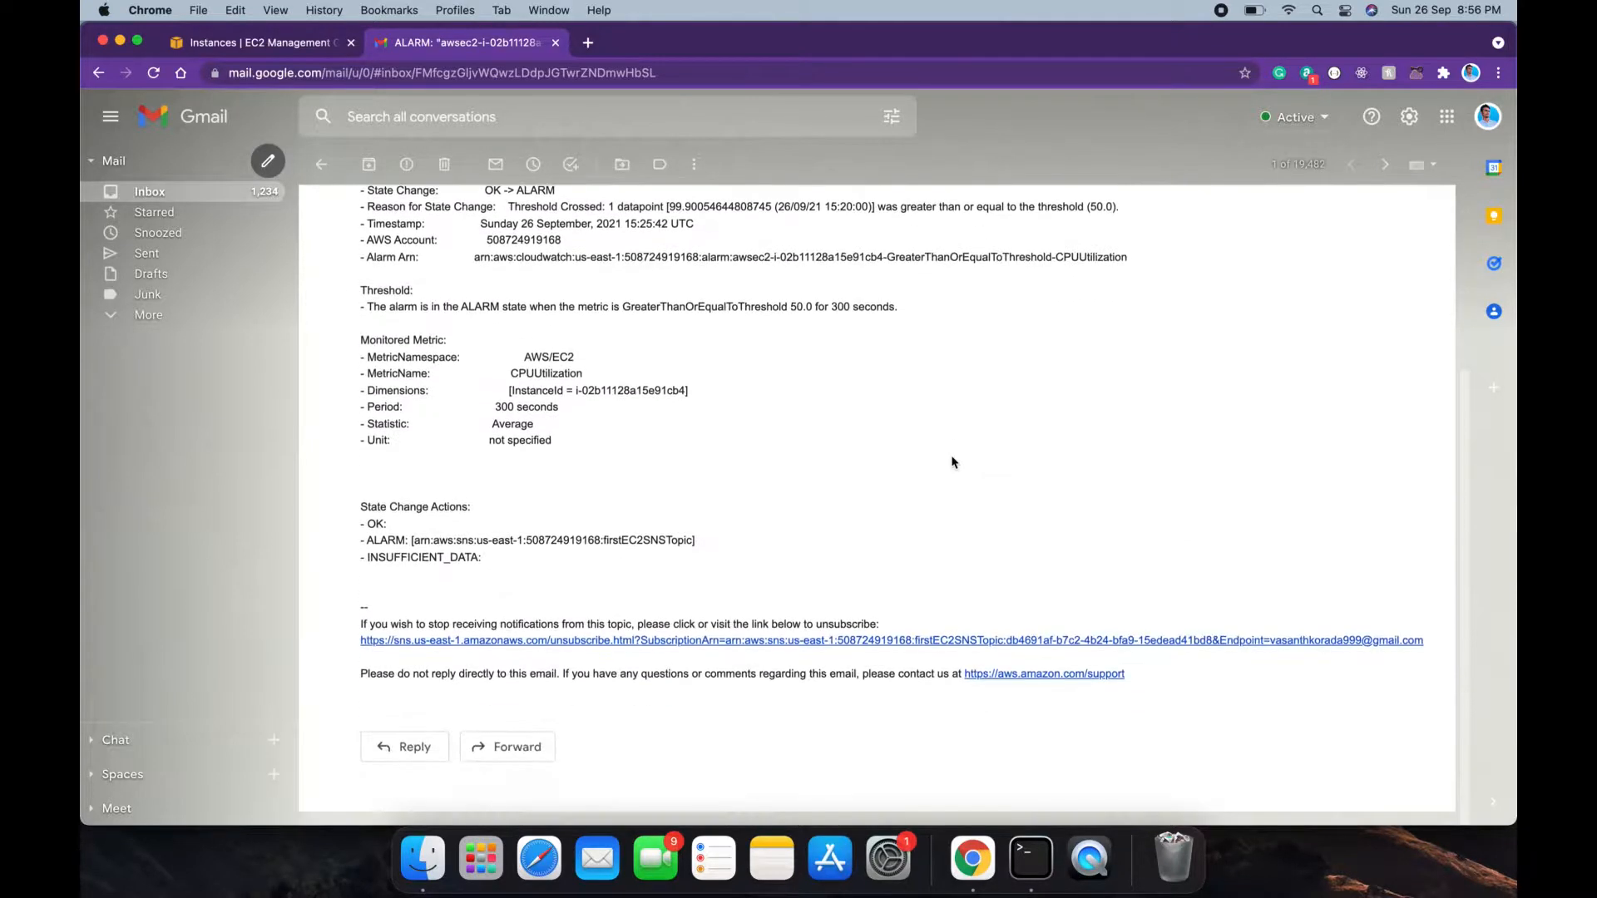
pyautogui.doubleClick(643, 540)
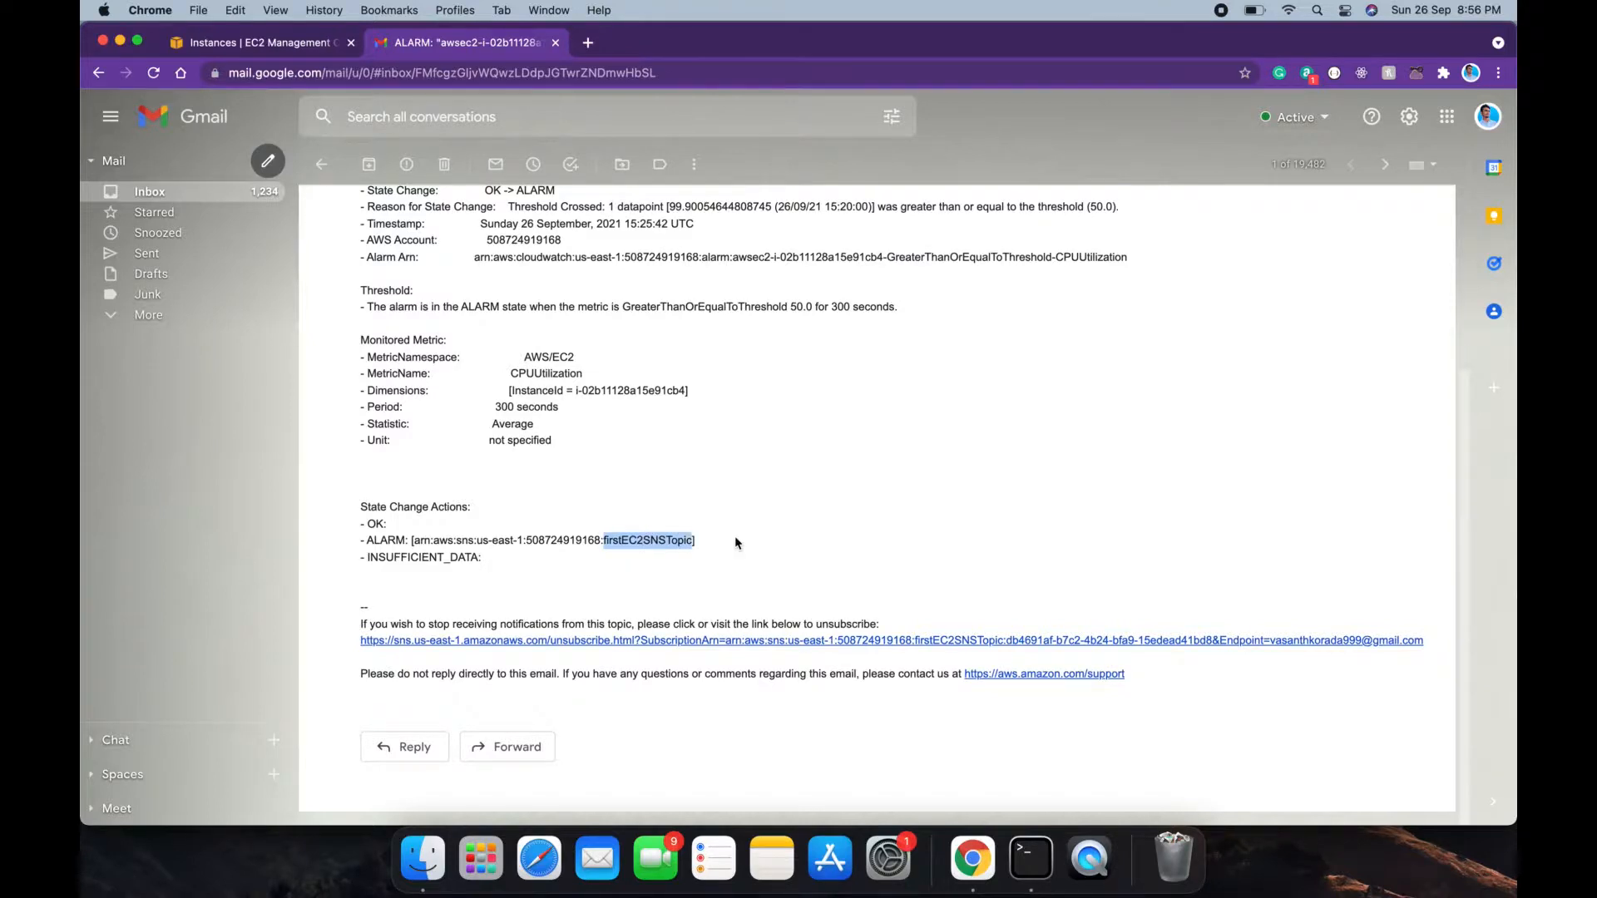
pyautogui.scroll(5, 736, 542)
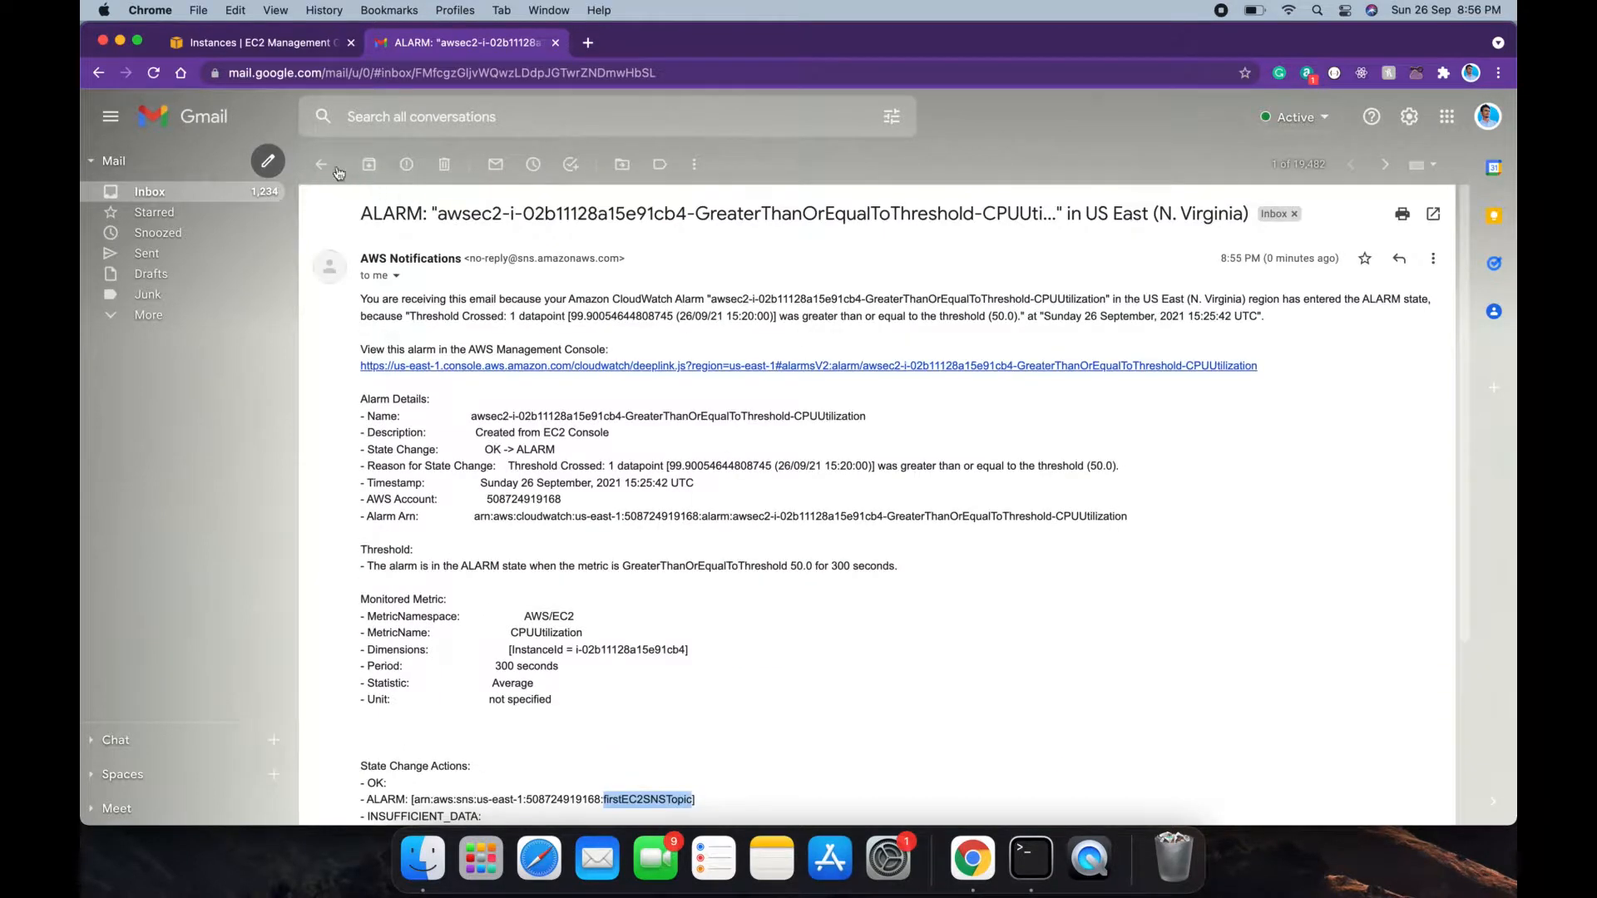
pyautogui.click(313, 42)
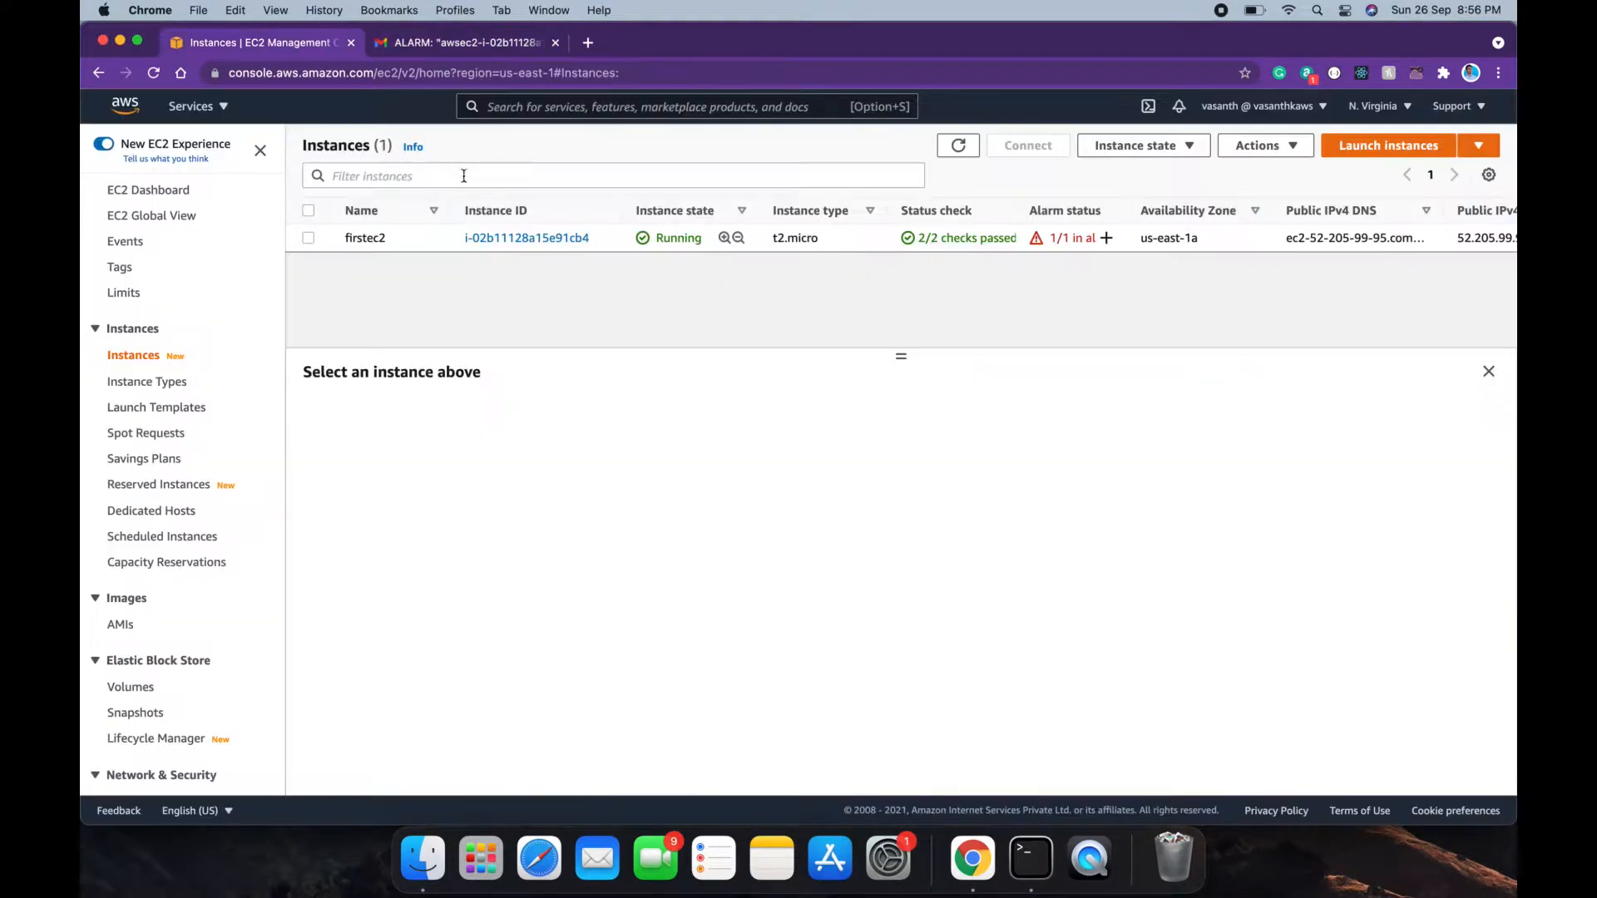
# Step: Open Manage CloudWatch alarms for firstec2 and choose its CPU utilization alarm to edit
pyautogui.click(309, 239)
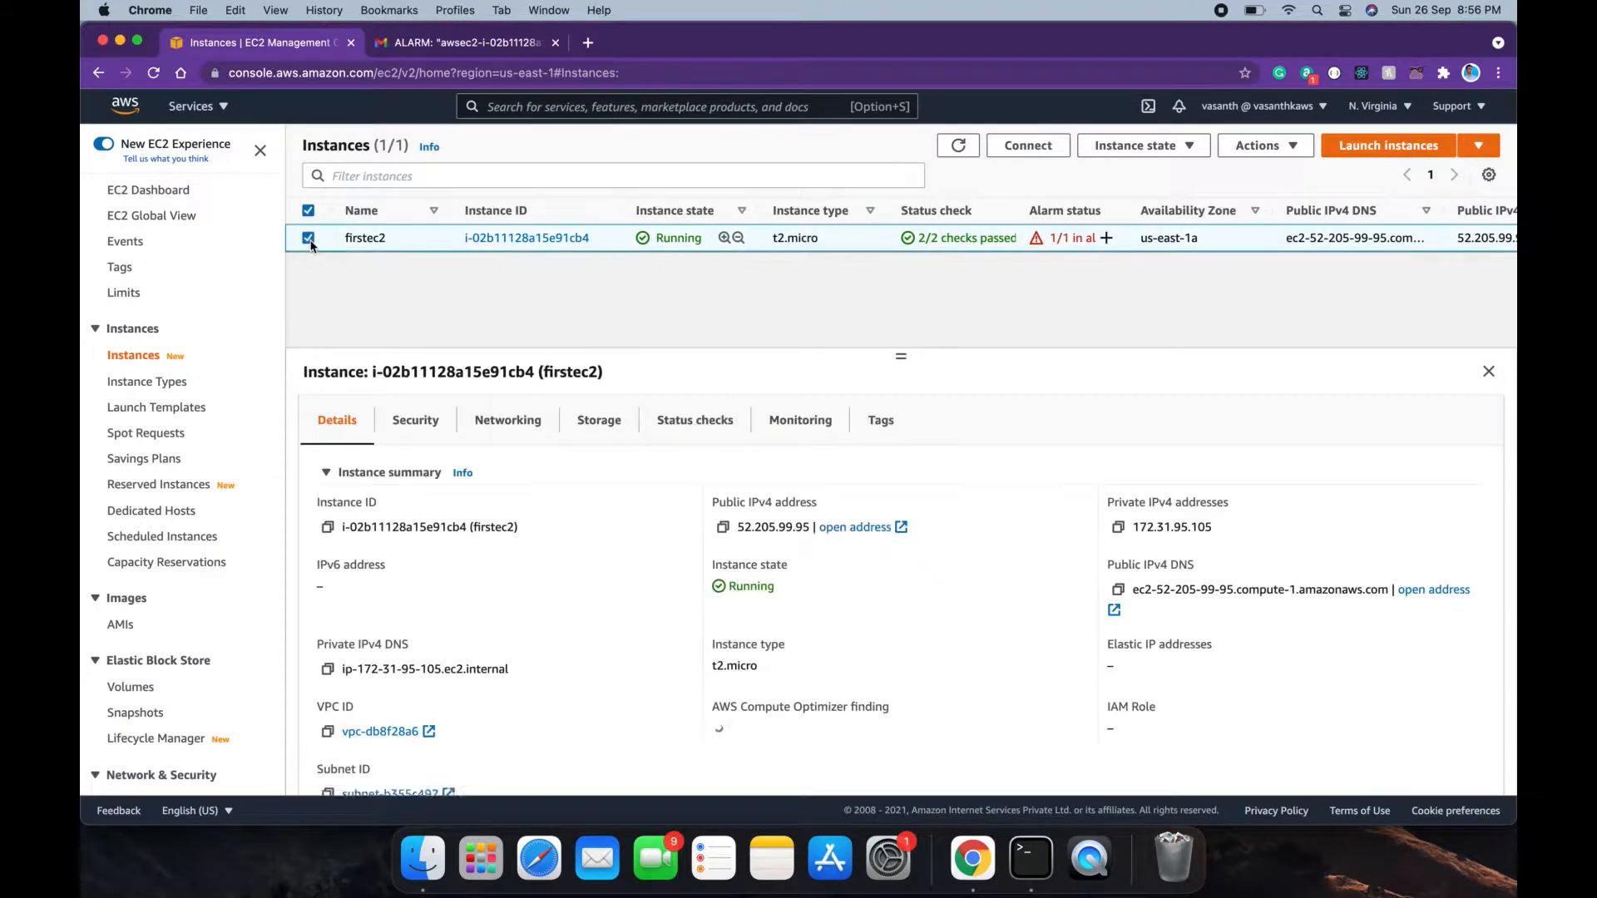
pyautogui.rightClick(431, 243)
pyautogui.moveTo(526, 550)
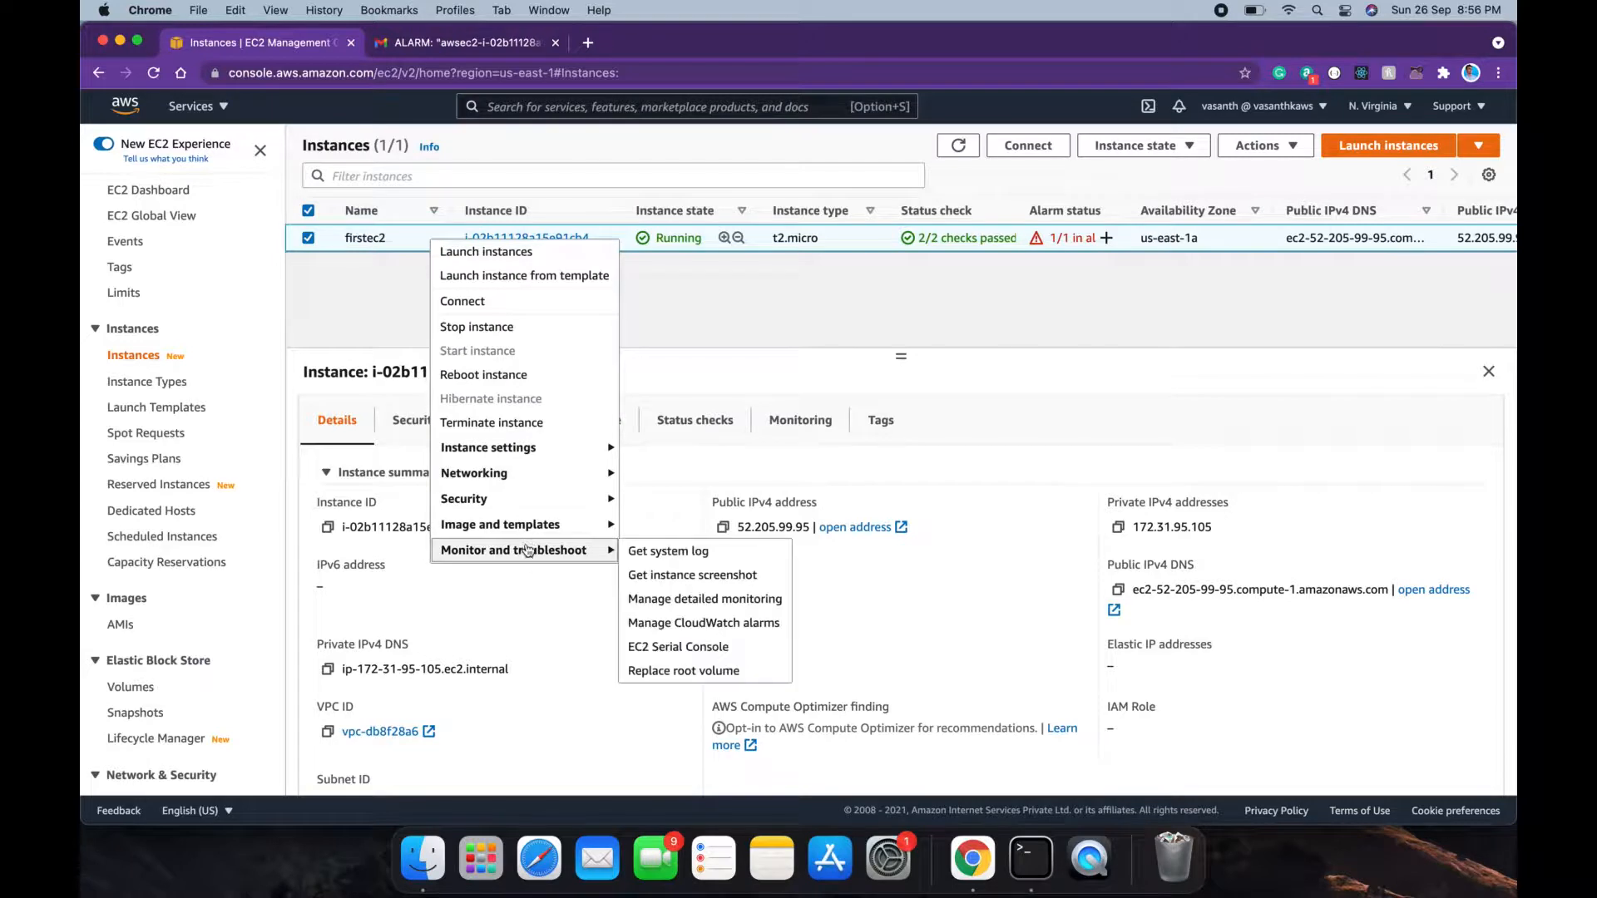
pyautogui.click(670, 624)
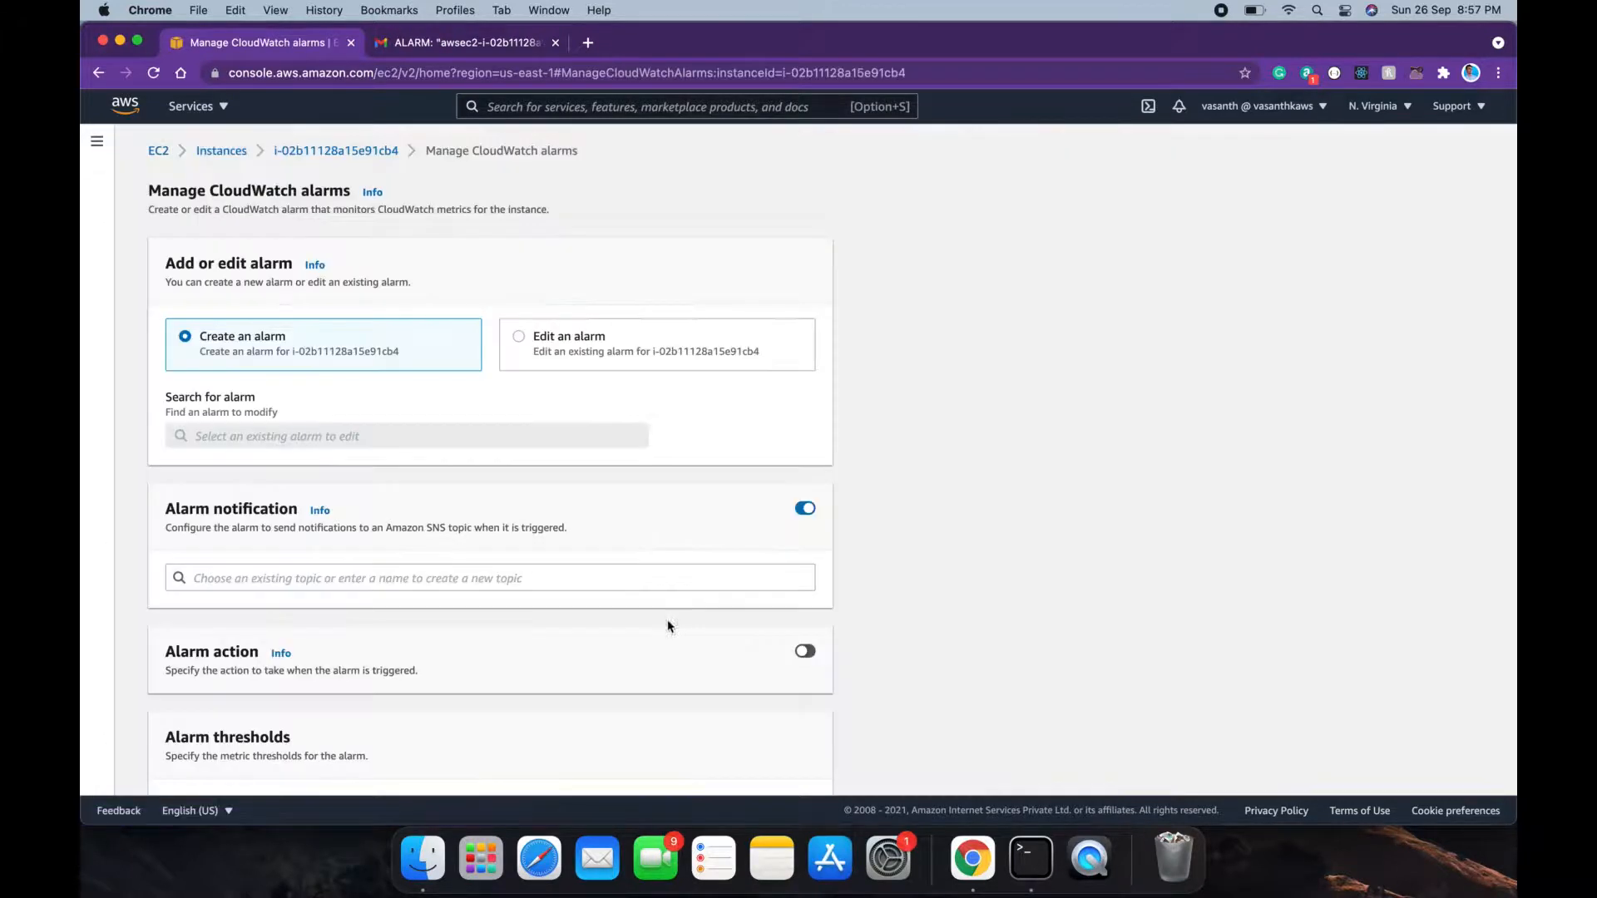
pyautogui.scroll(-2, 691, 521)
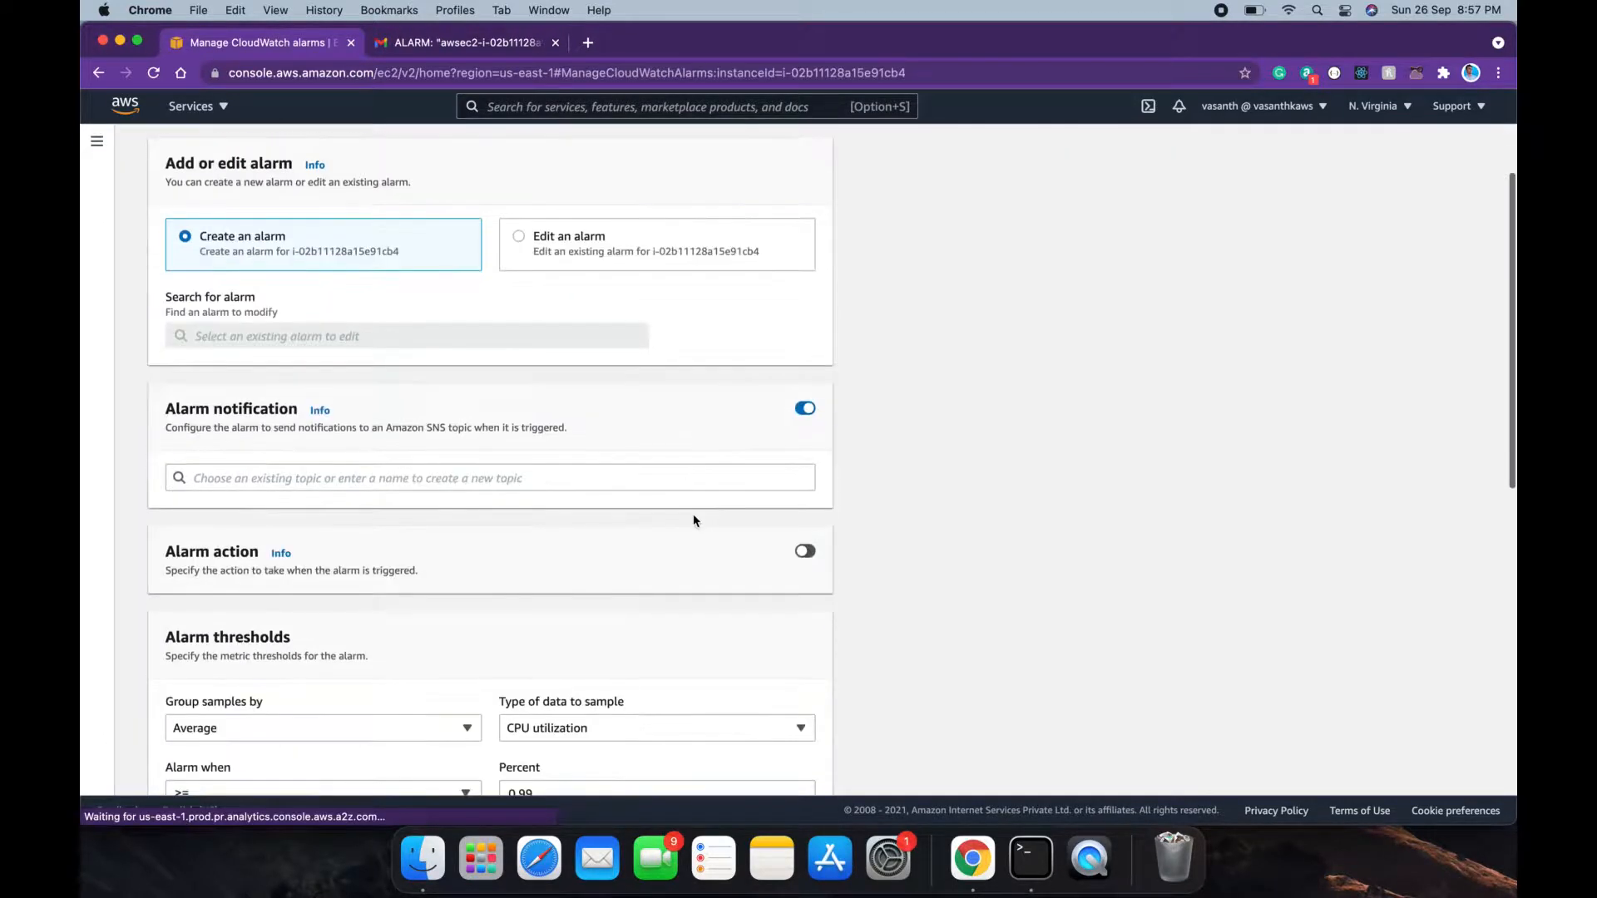
pyautogui.click(597, 247)
pyautogui.click(549, 332)
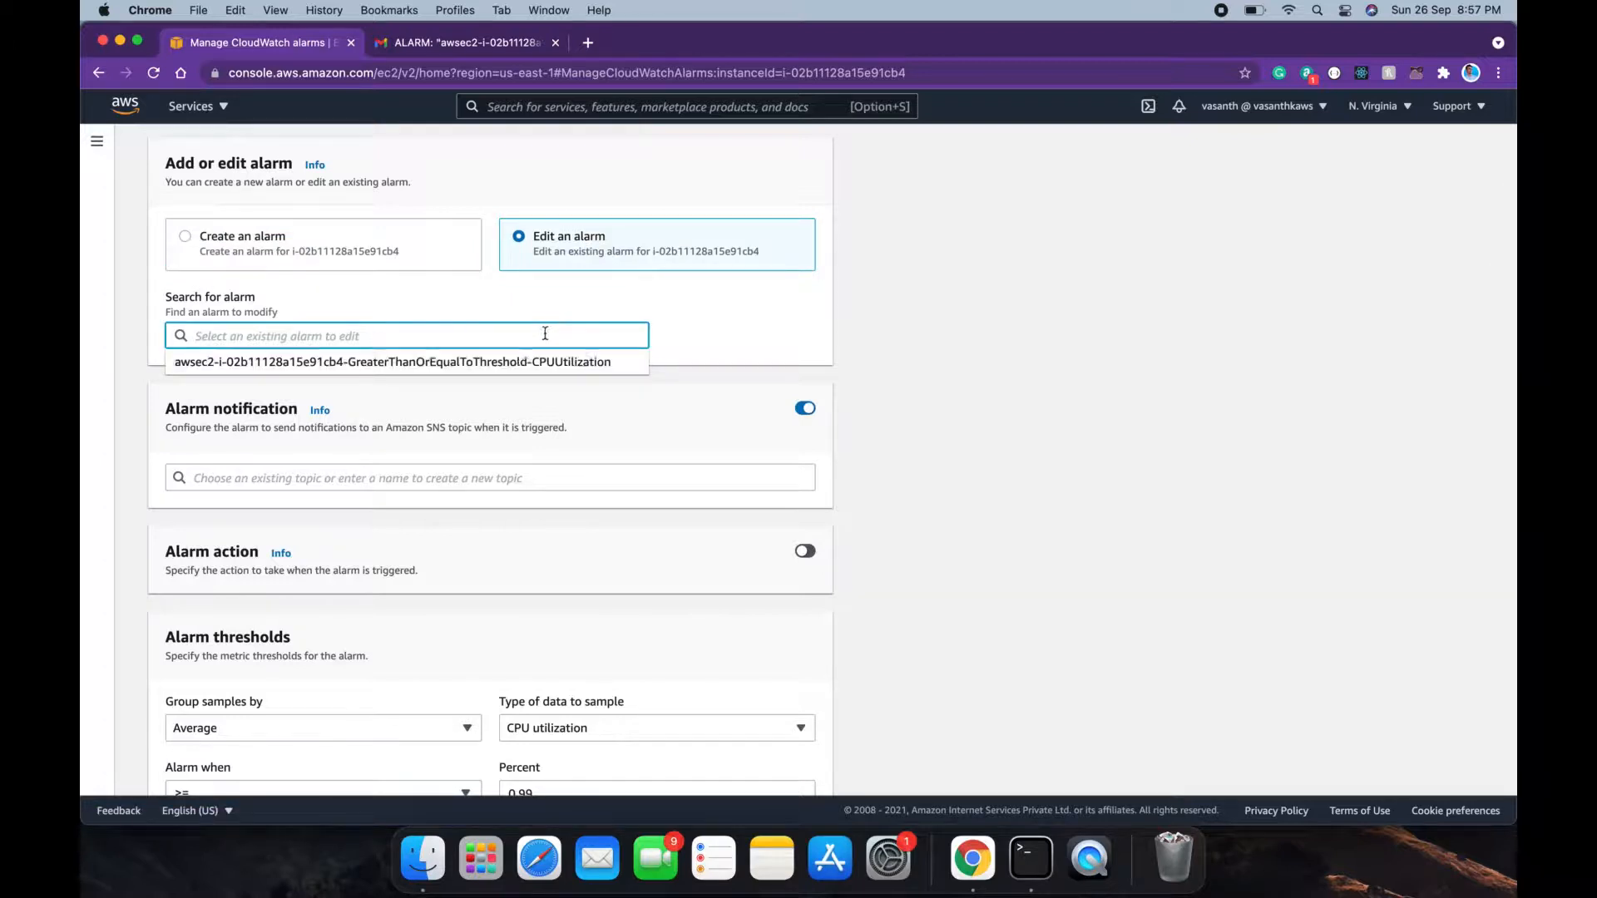
pyautogui.click(516, 363)
# Step: Enable an alarm action set to Stop the instance and update the alarm
pyautogui.scroll(-5, 638, 430)
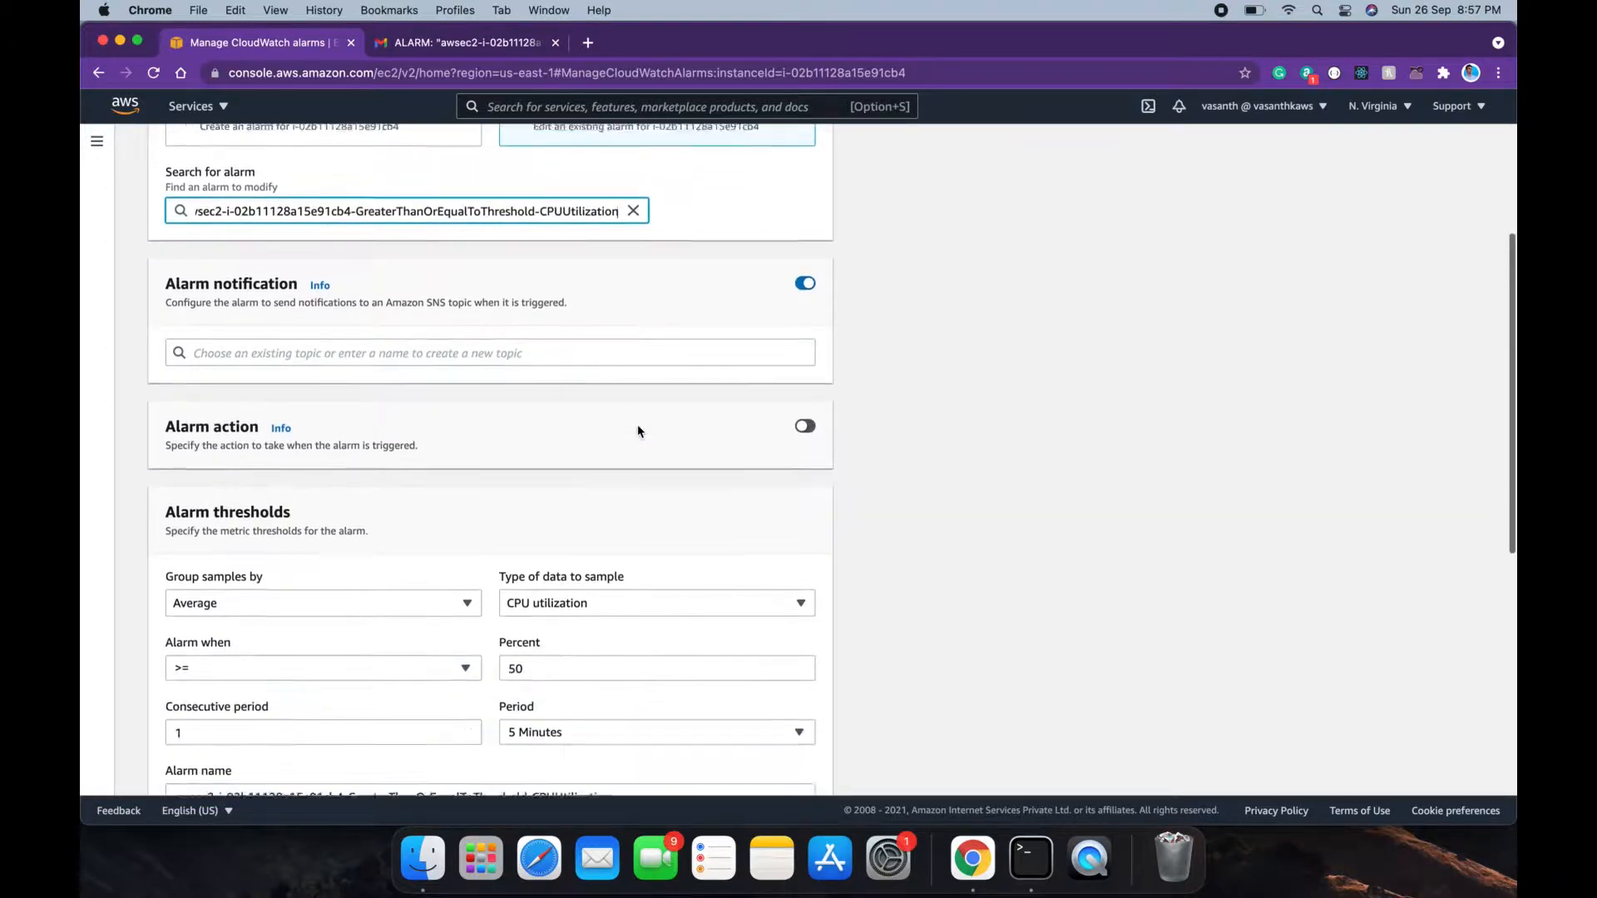
pyautogui.click(679, 371)
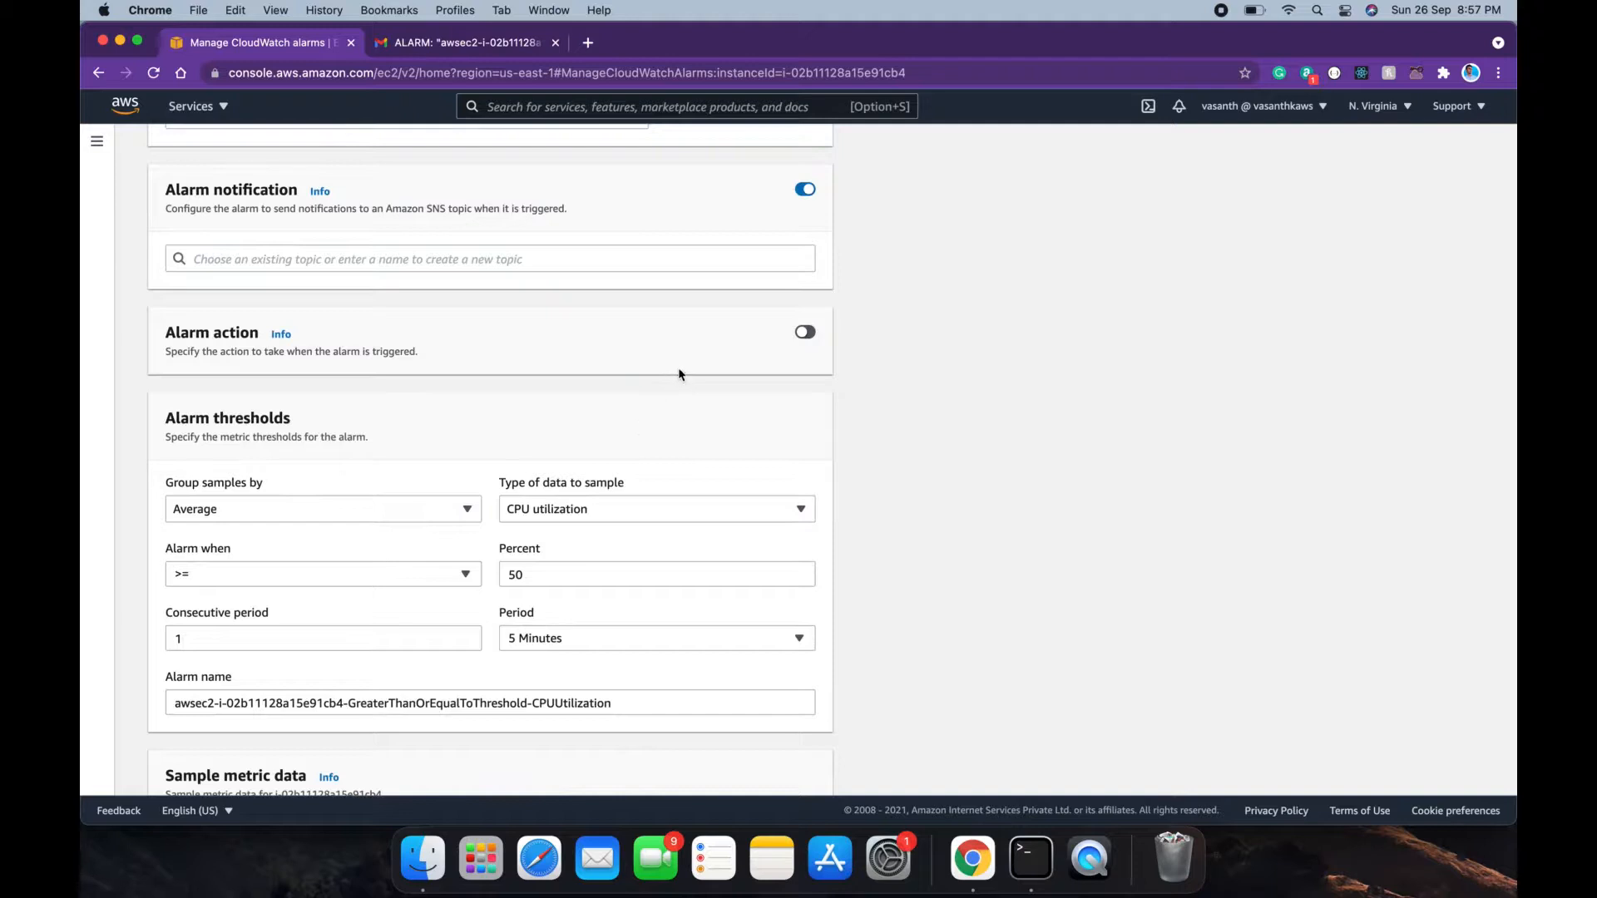
pyautogui.click(799, 336)
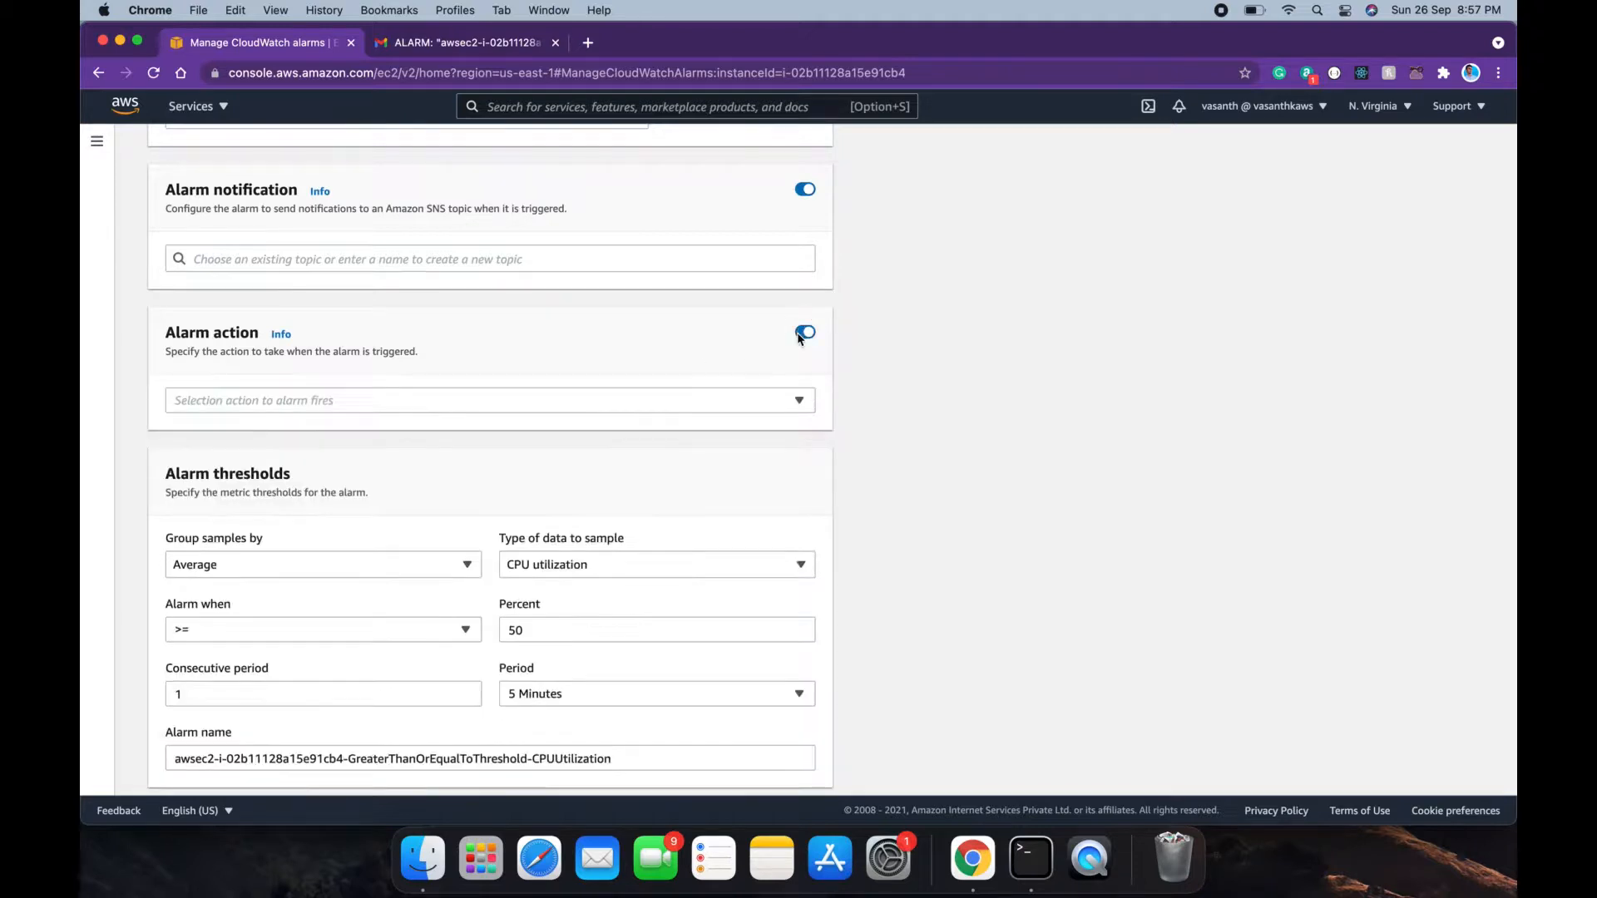
pyautogui.click(676, 405)
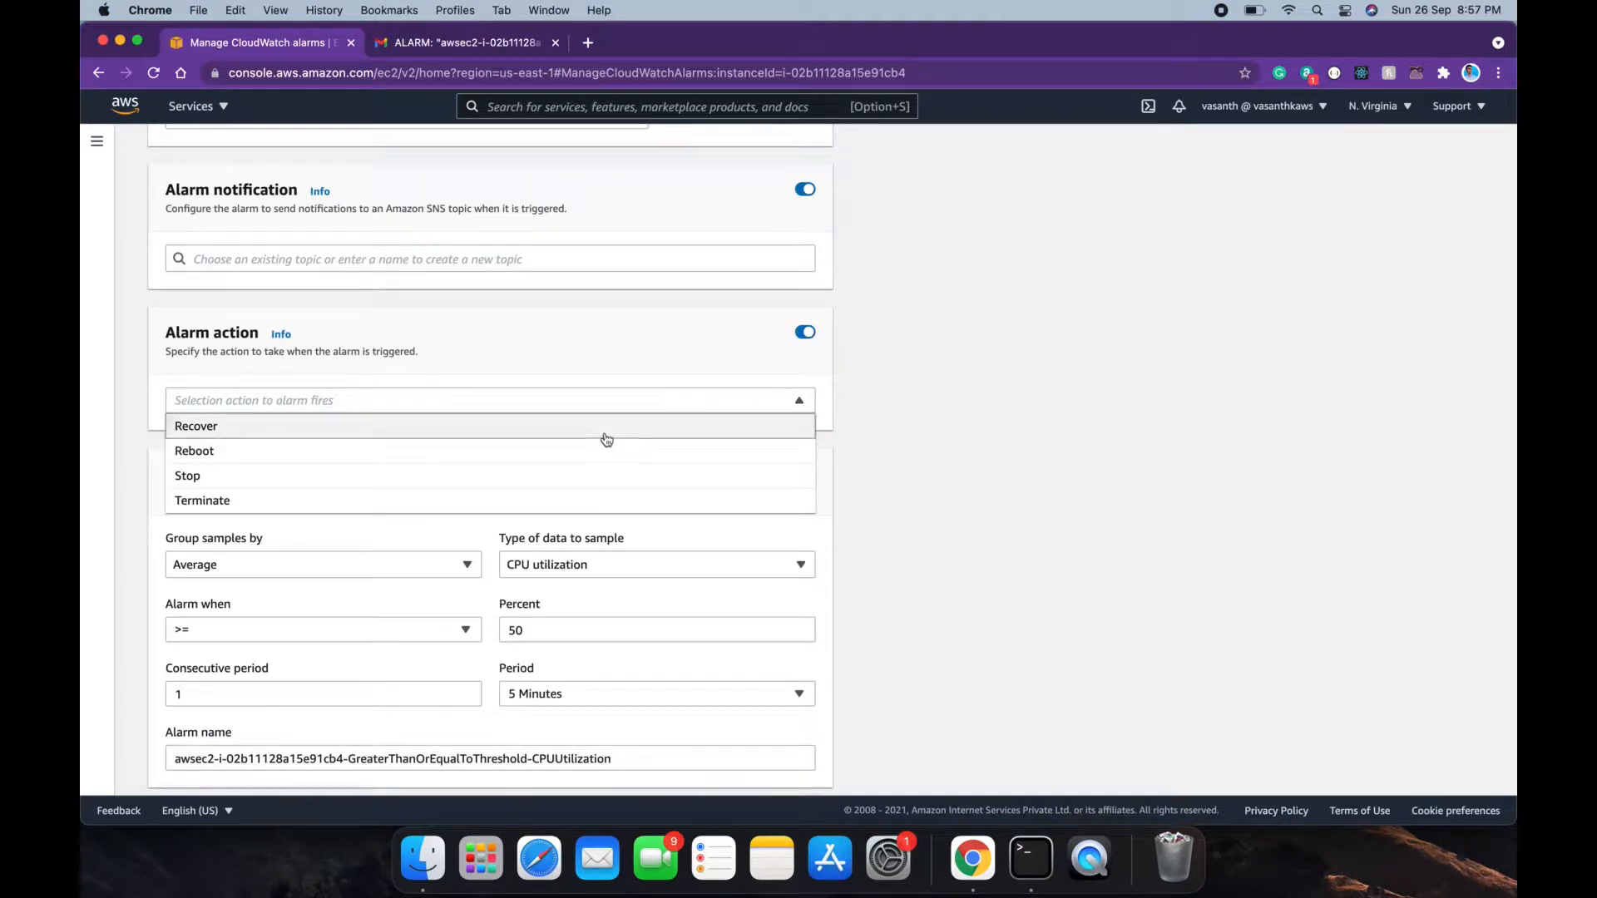
pyautogui.click(573, 487)
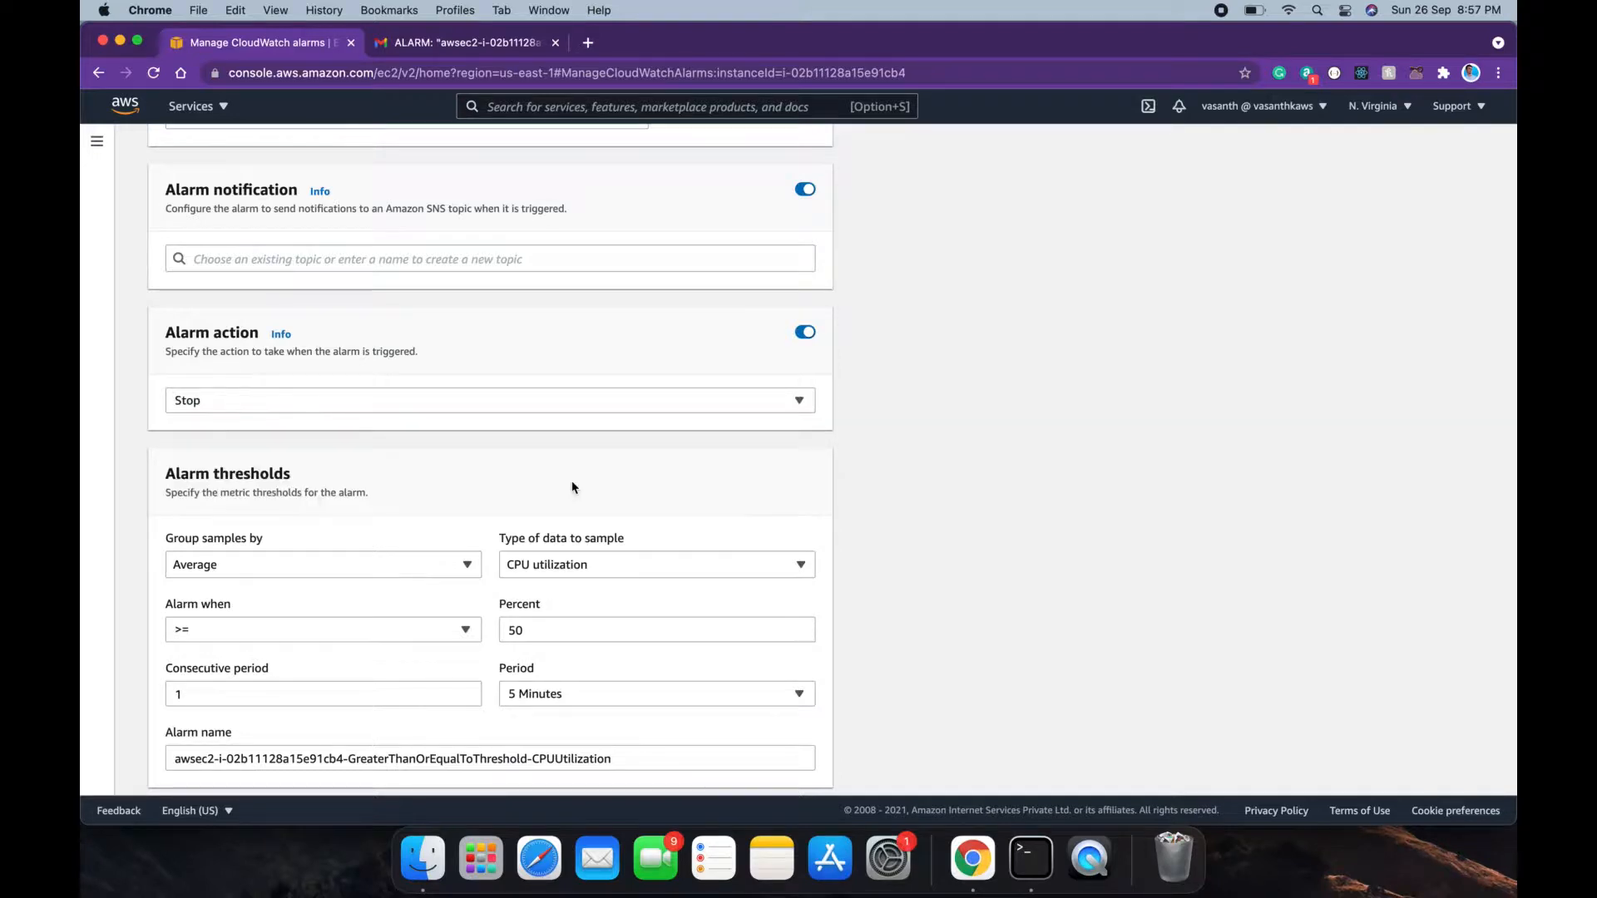
pyautogui.scroll(-5, 570, 487)
pyautogui.scroll(5, 813, 578)
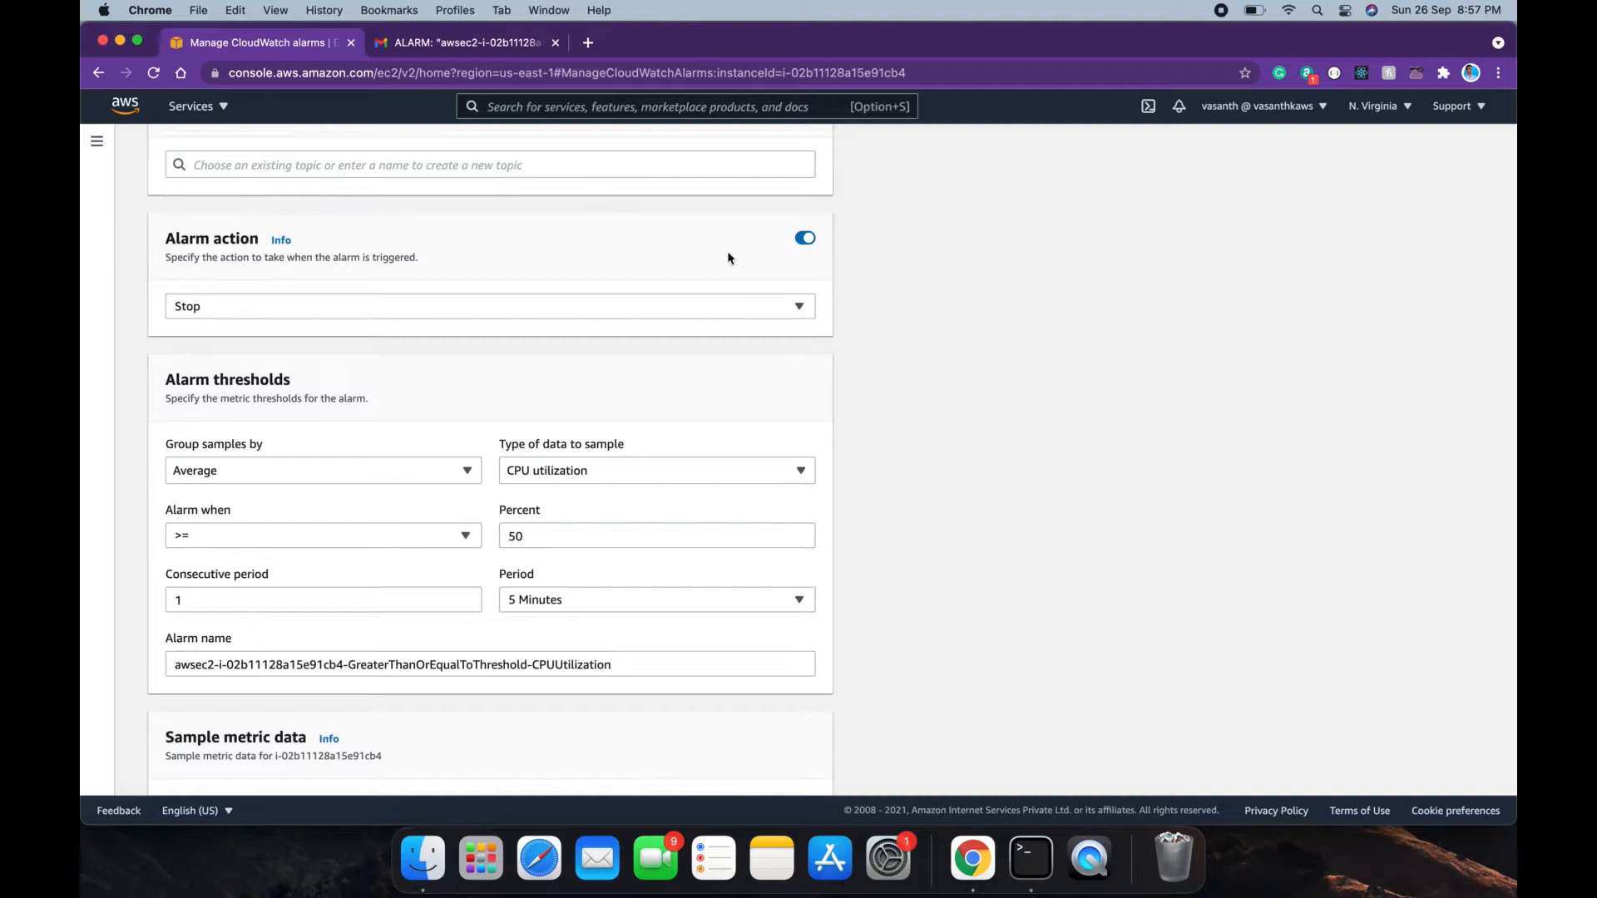
pyautogui.click(611, 307)
pyautogui.click(611, 309)
pyautogui.scroll(-5, 610, 309)
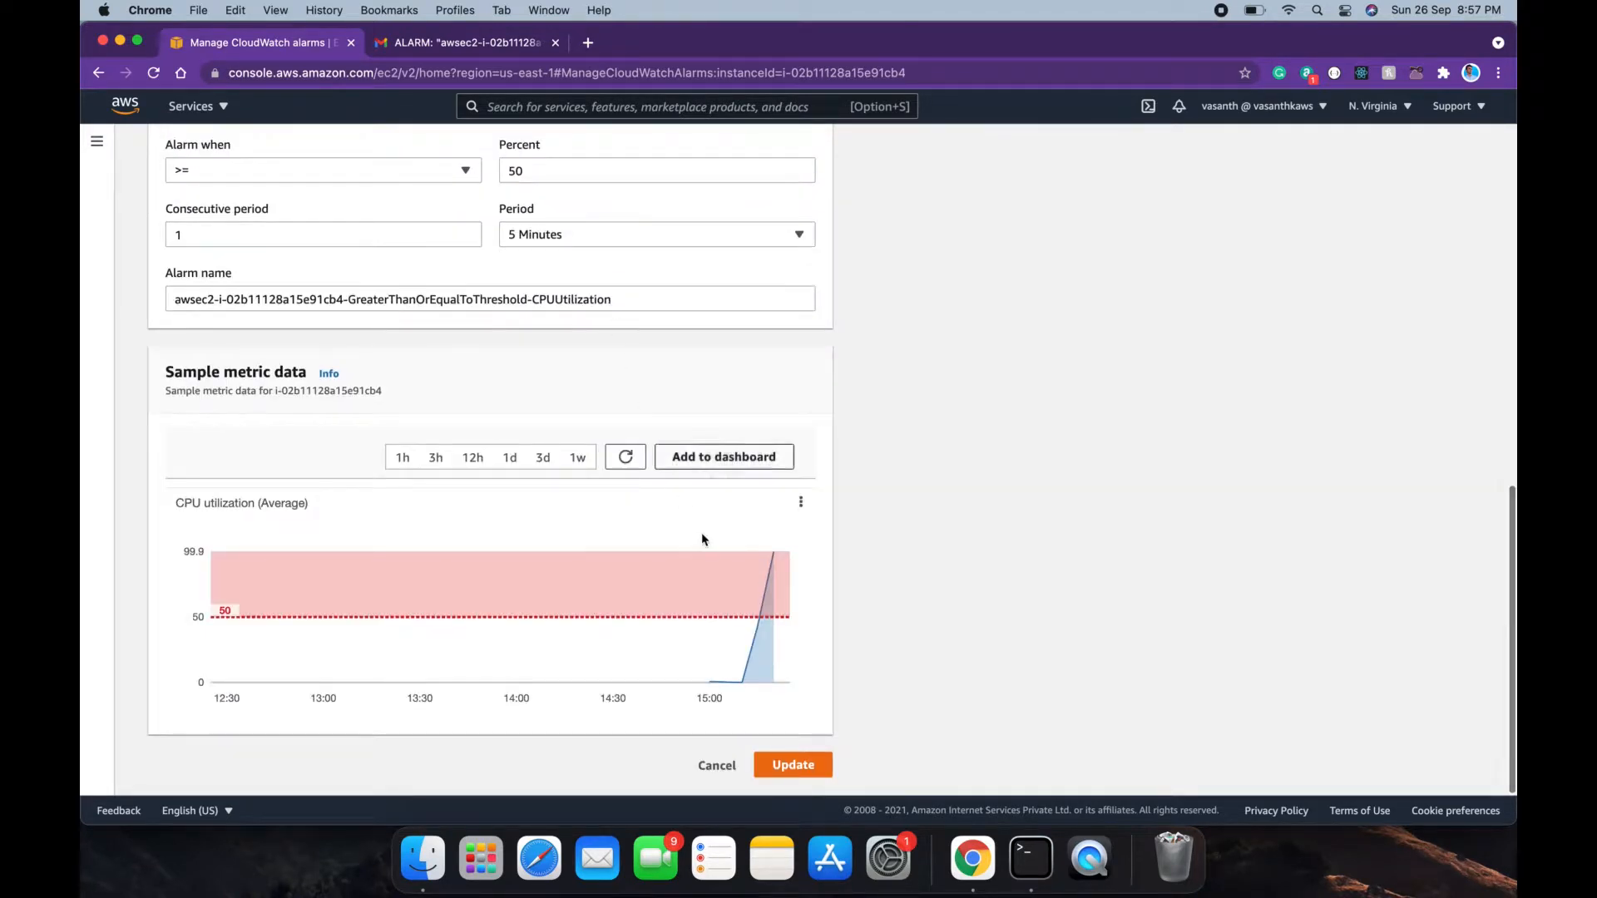
pyautogui.click(805, 777)
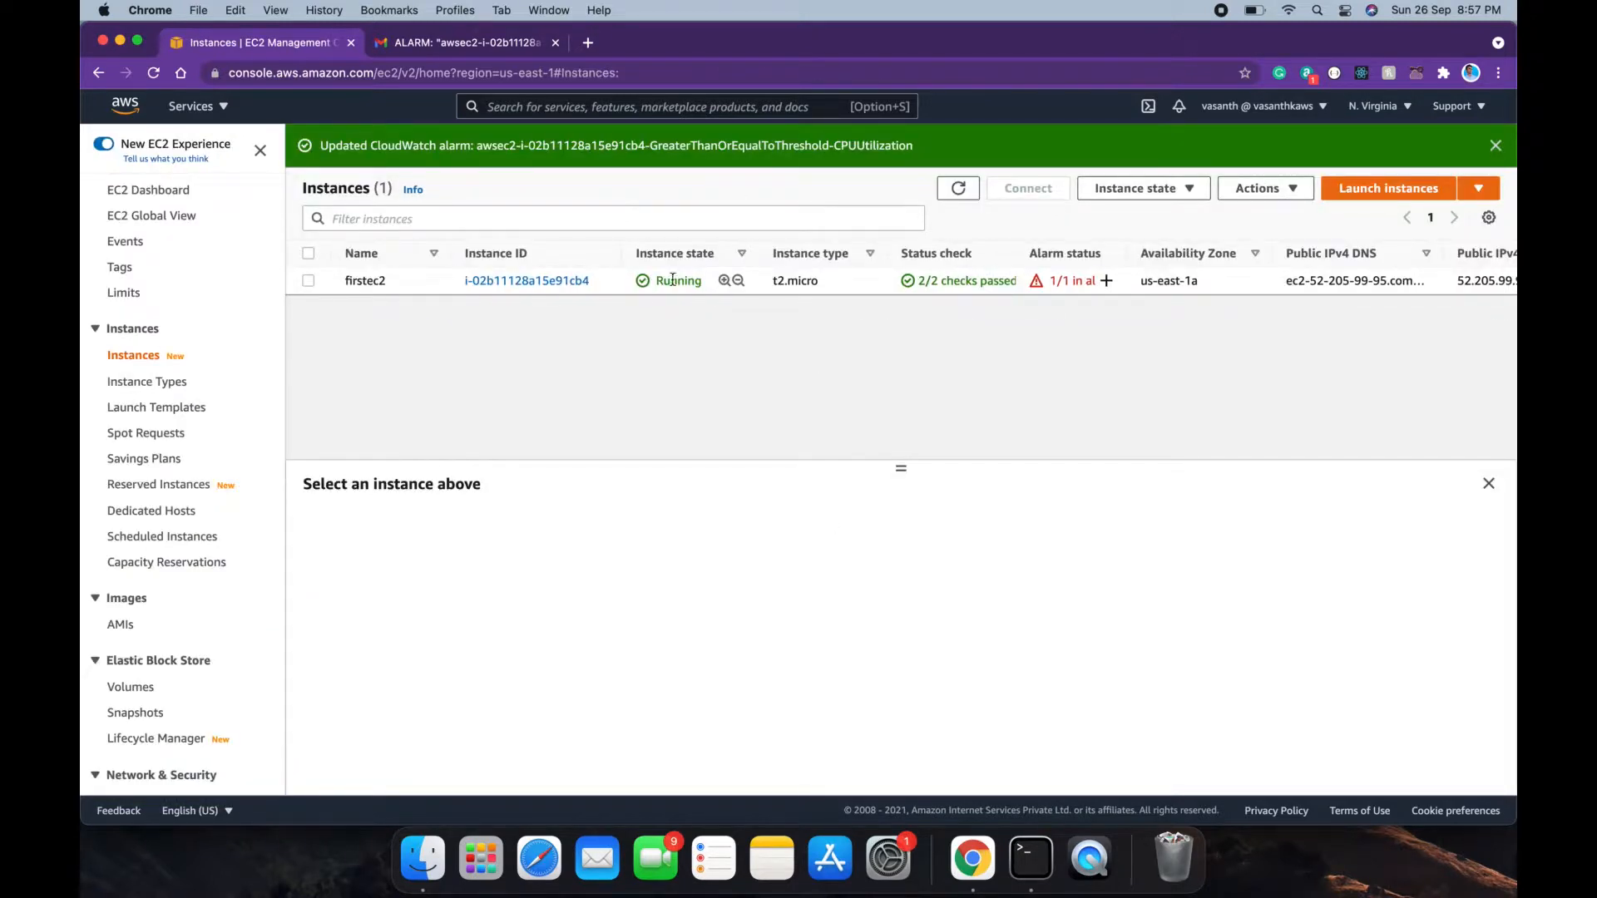
pyautogui.doubleClick(659, 280)
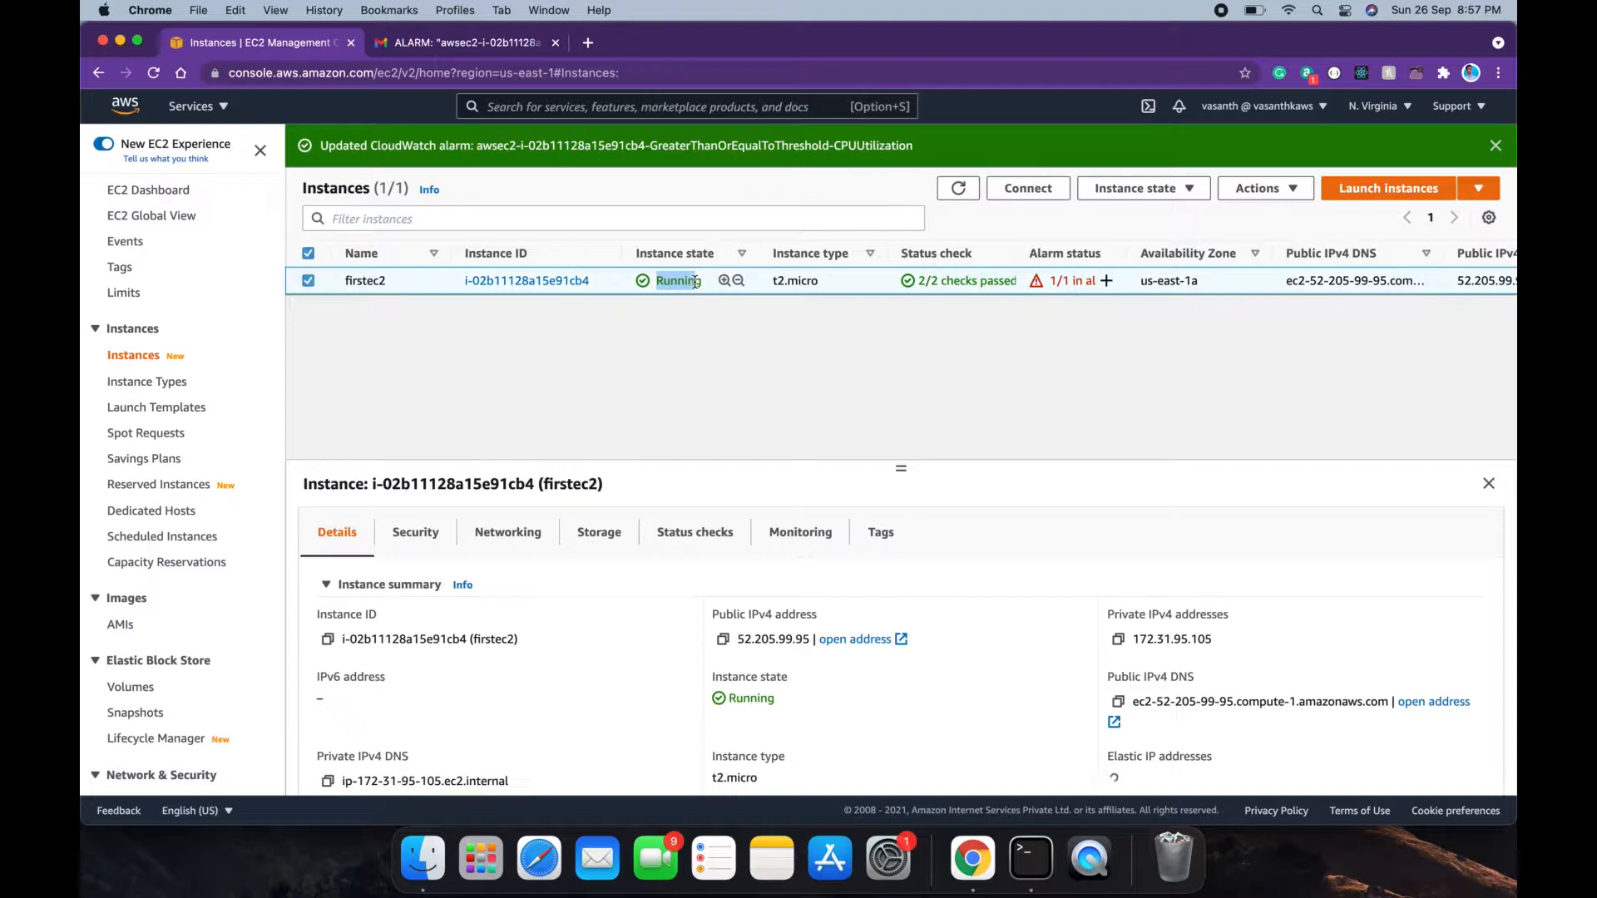
pyautogui.click(476, 43)
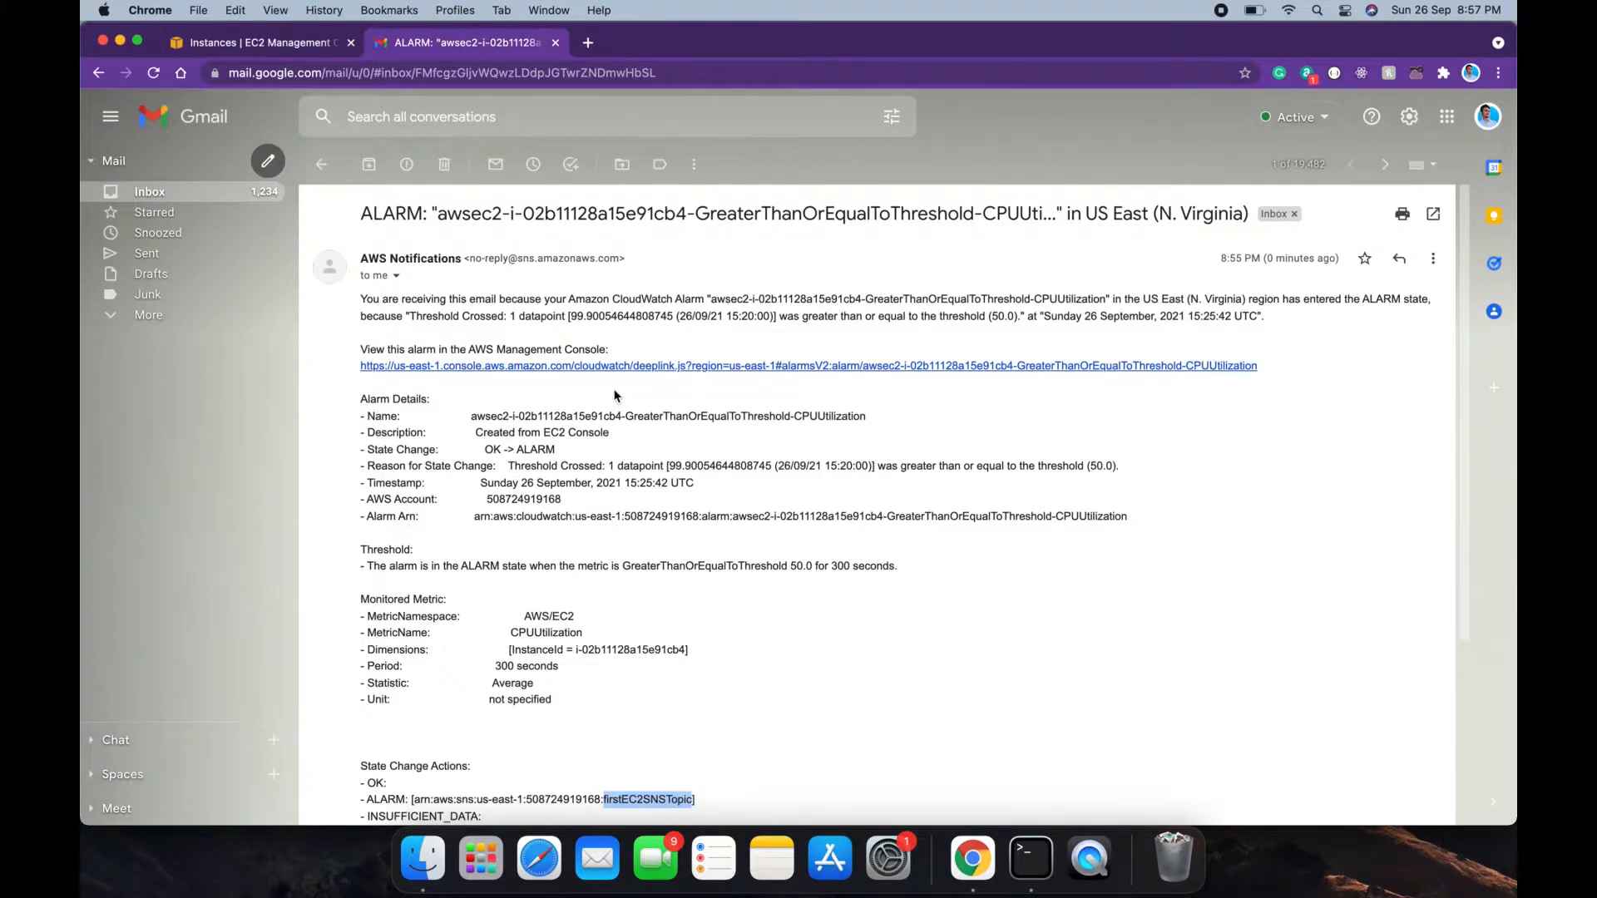
pyautogui.moveTo(517, 257); pyautogui.dragTo(571, 258)
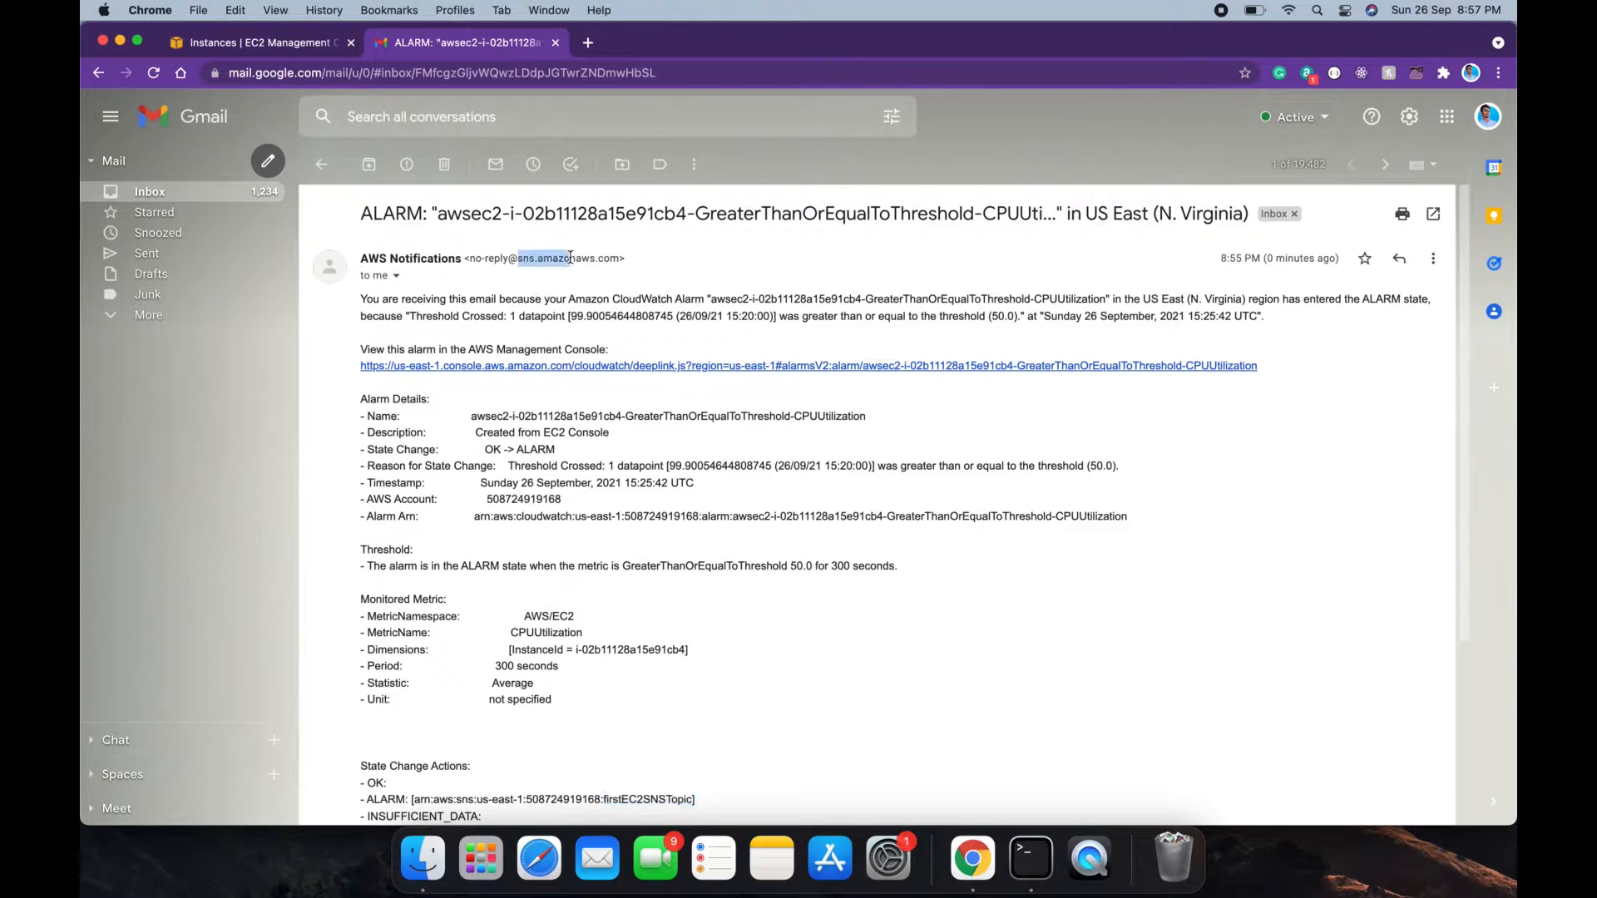
pyautogui.click(279, 46)
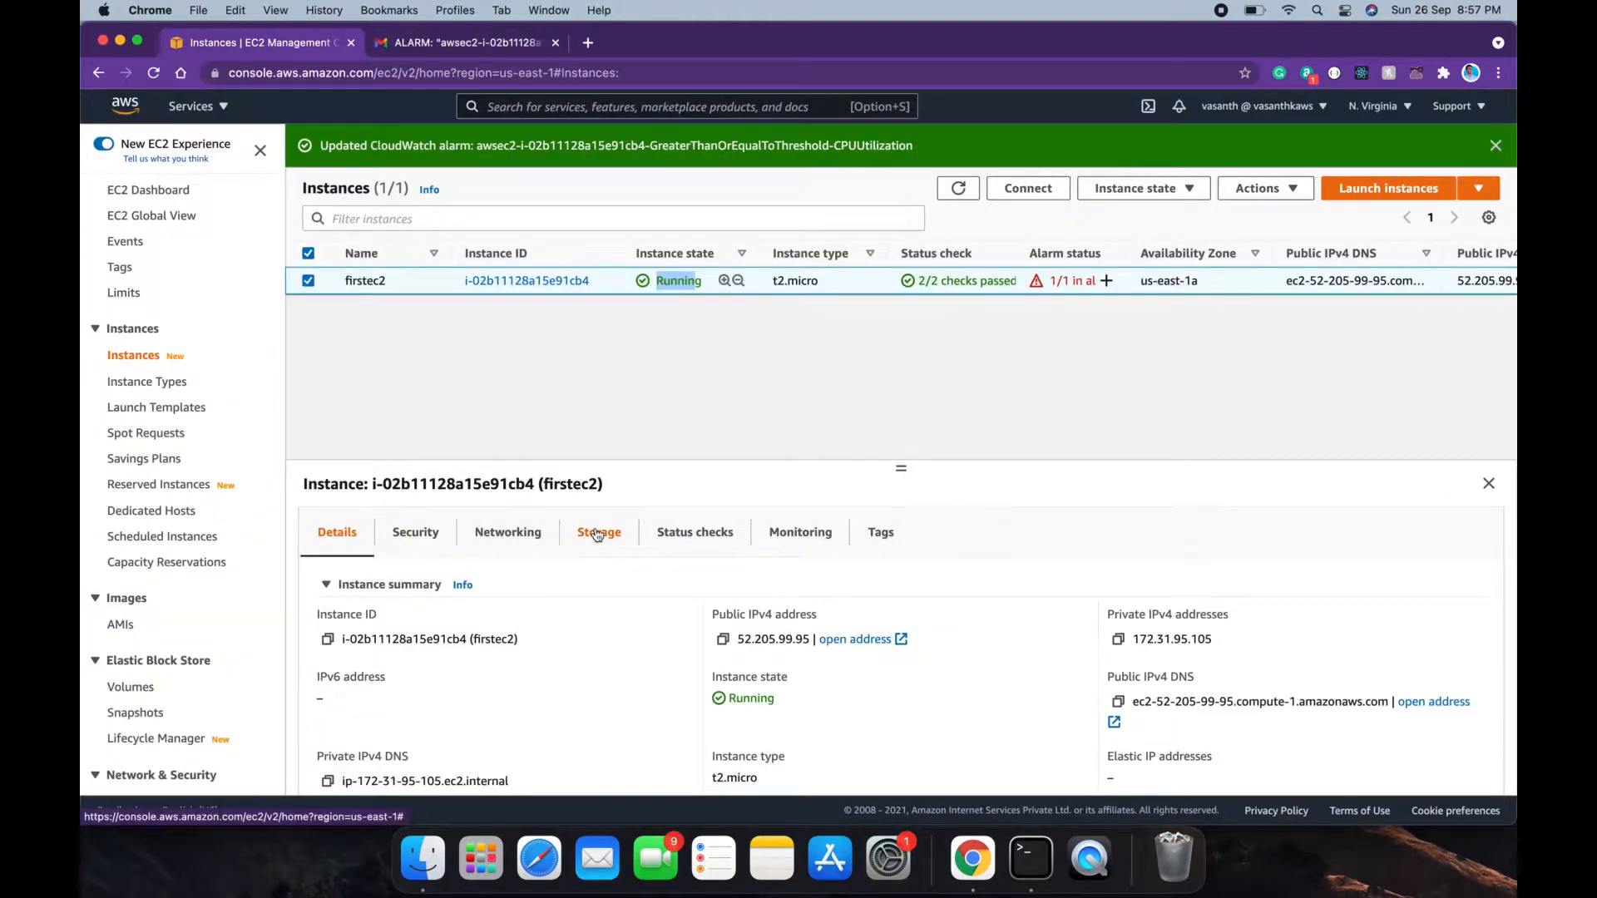
pyautogui.click(1032, 857)
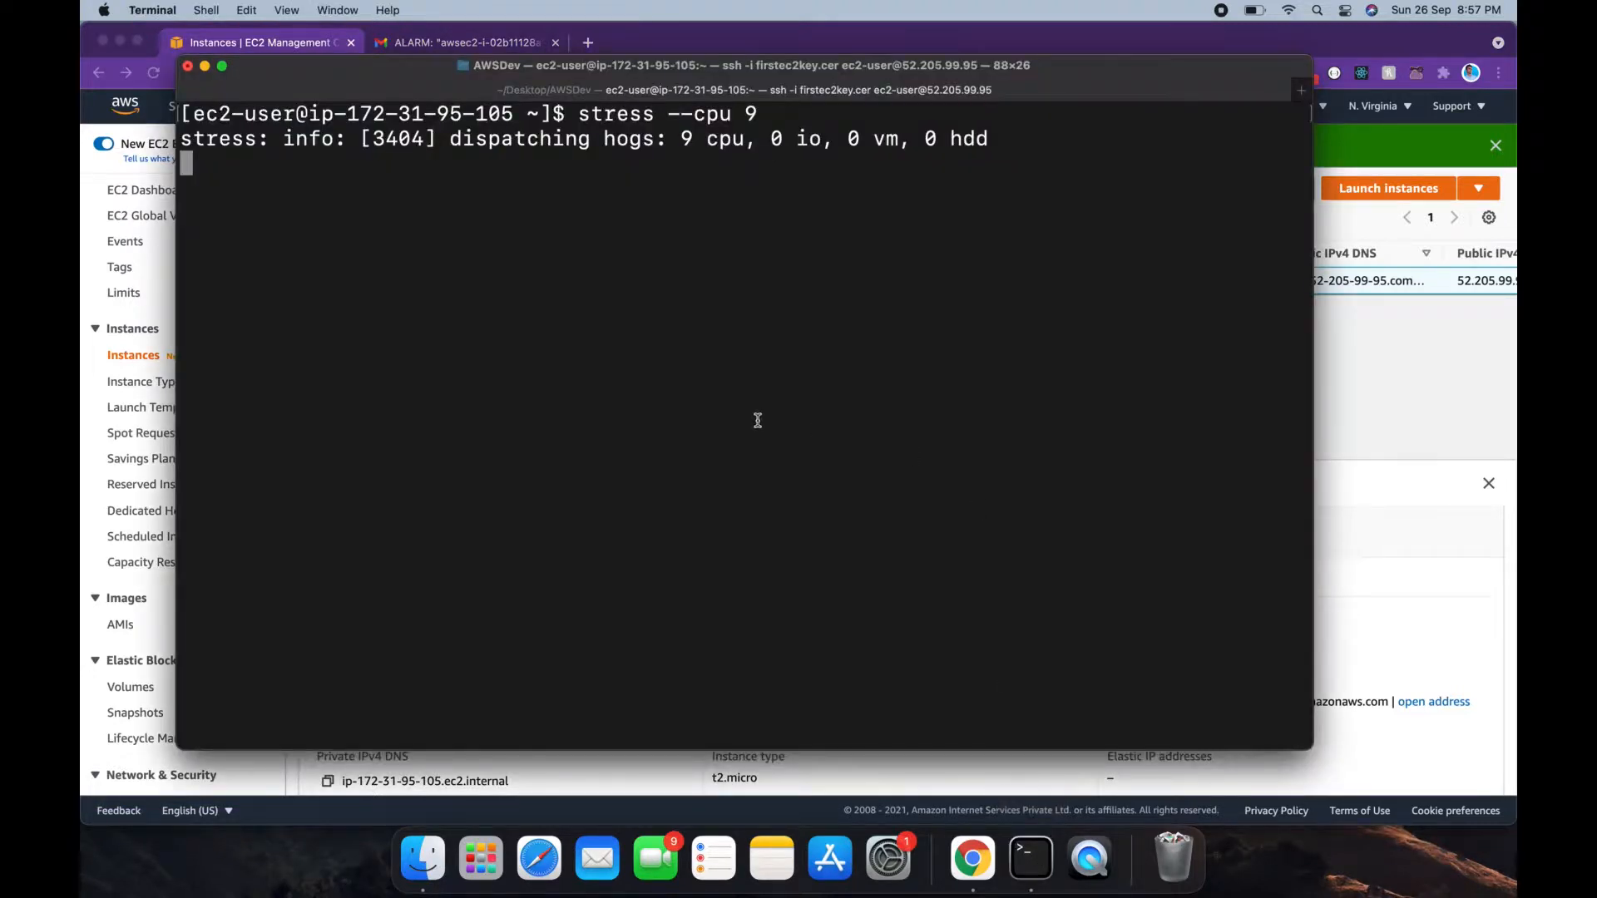
pyautogui.click(1375, 407)
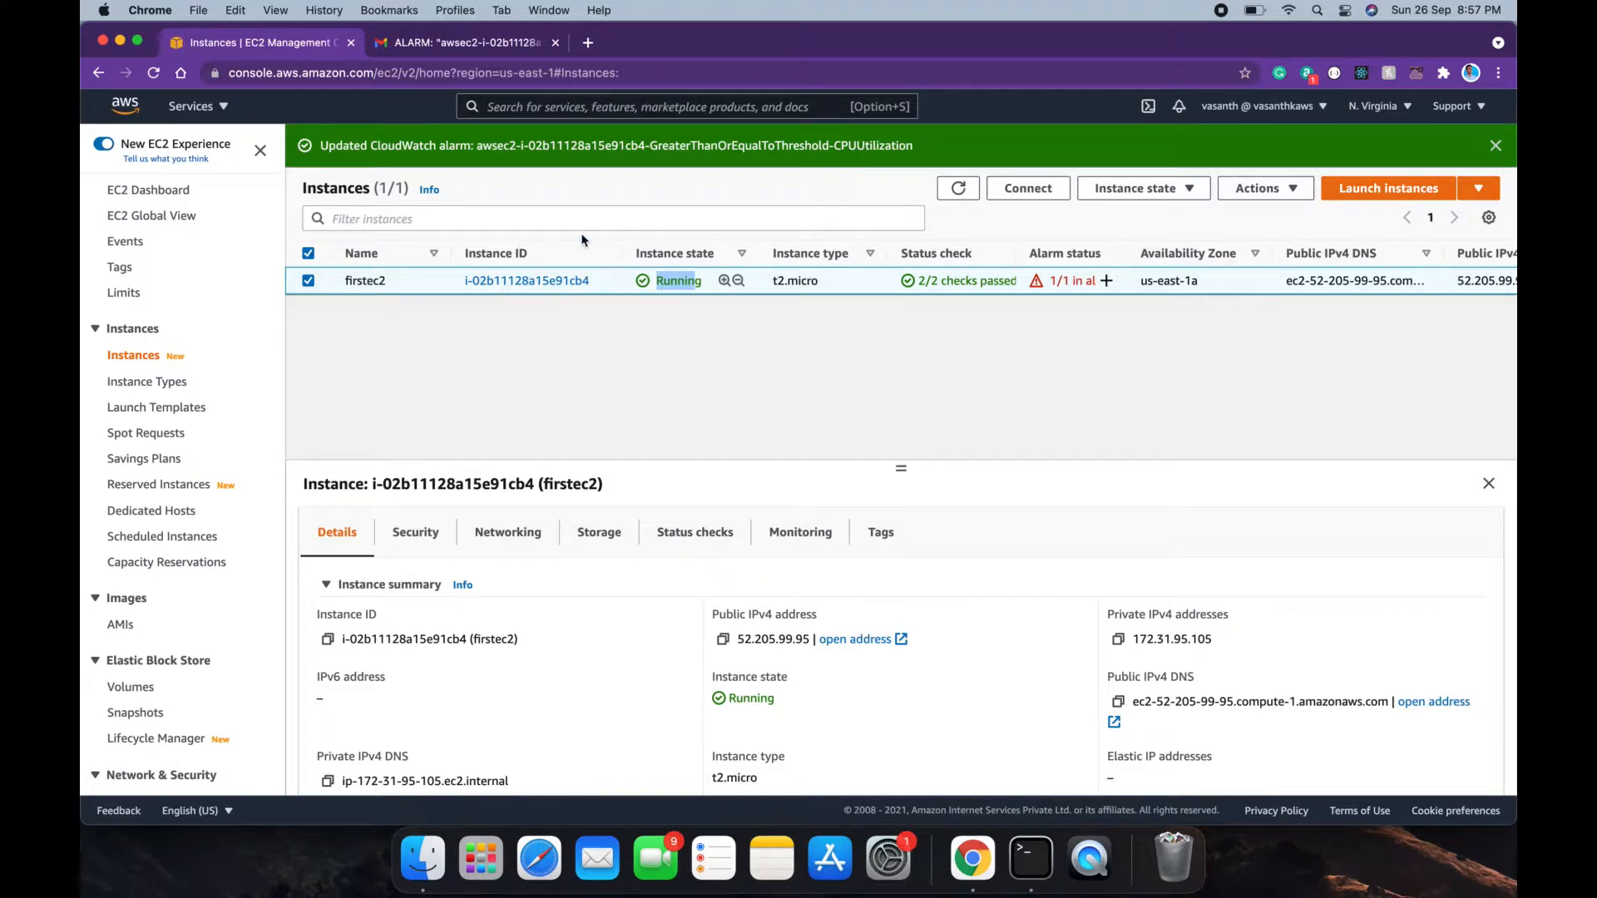
pyautogui.click(489, 44)
pyautogui.scroll(-5, 646, 509)
pyautogui.scroll(5, 646, 509)
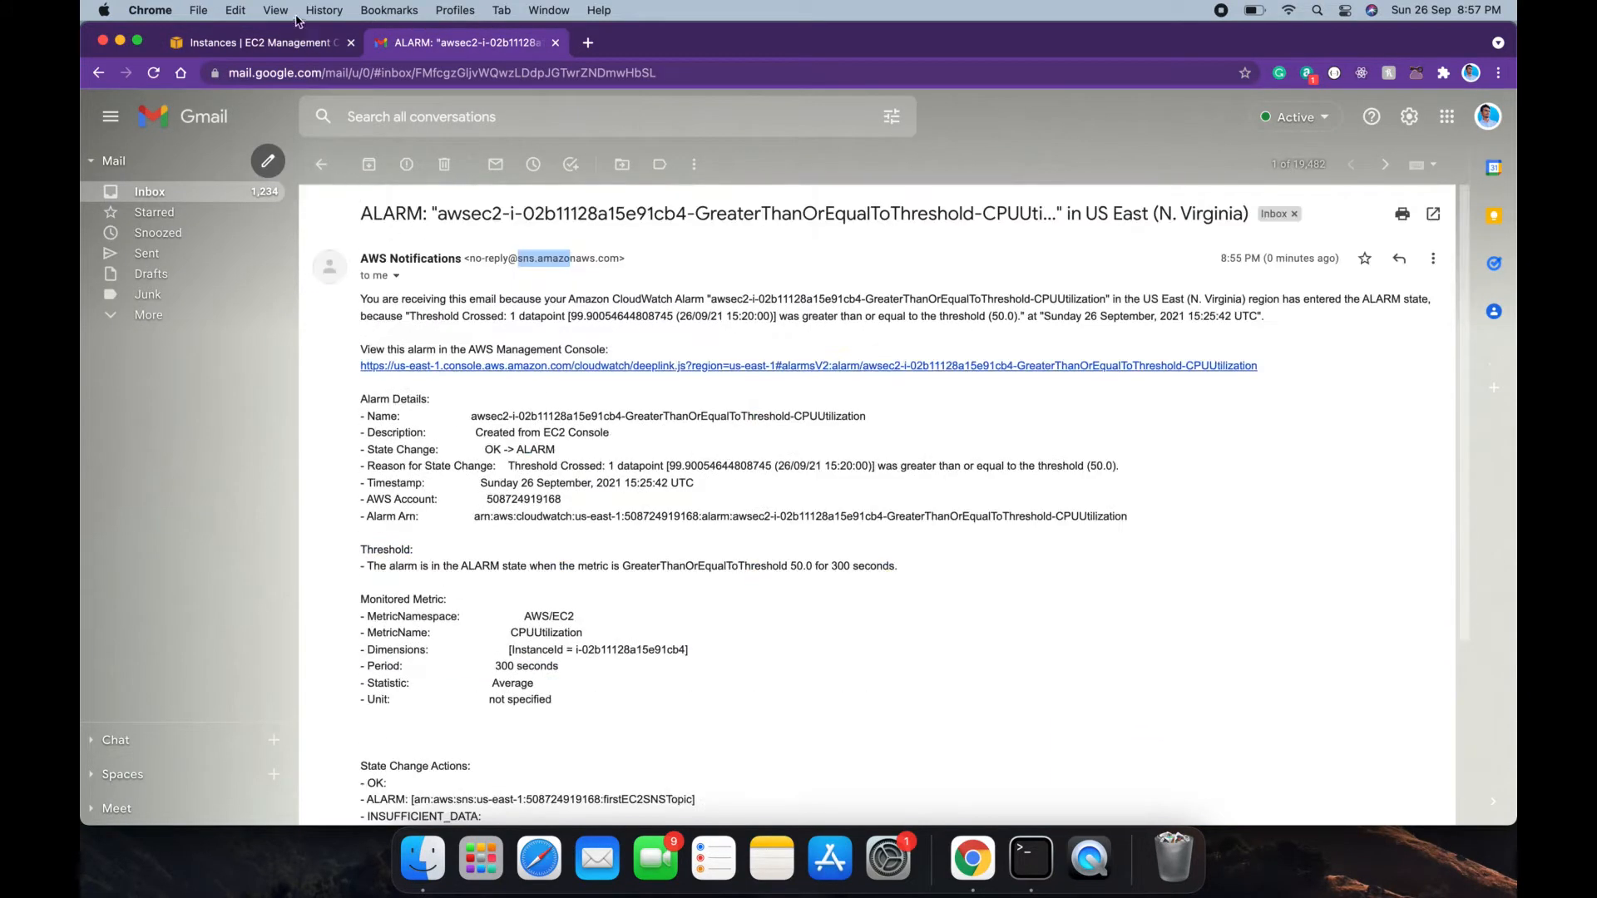
pyautogui.click(299, 43)
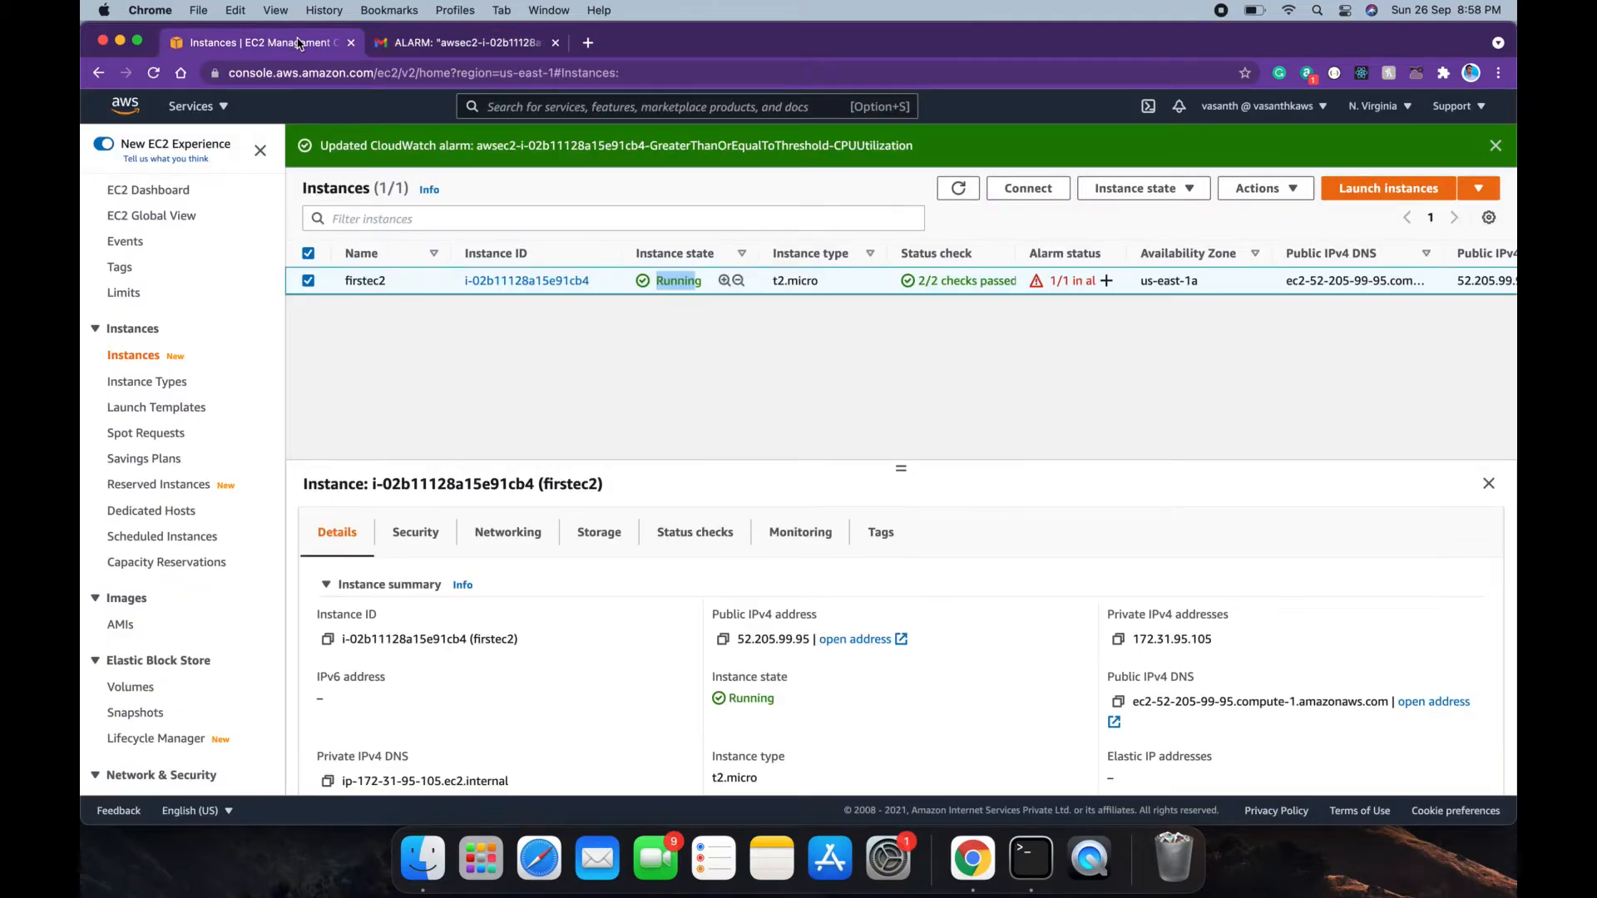